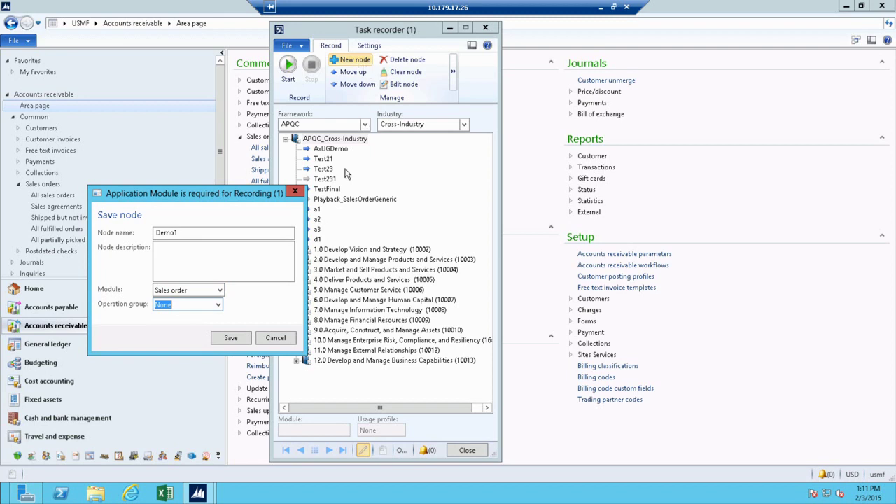
- Save the new node Demo1 and start a task recording on it
left_click(242, 339)
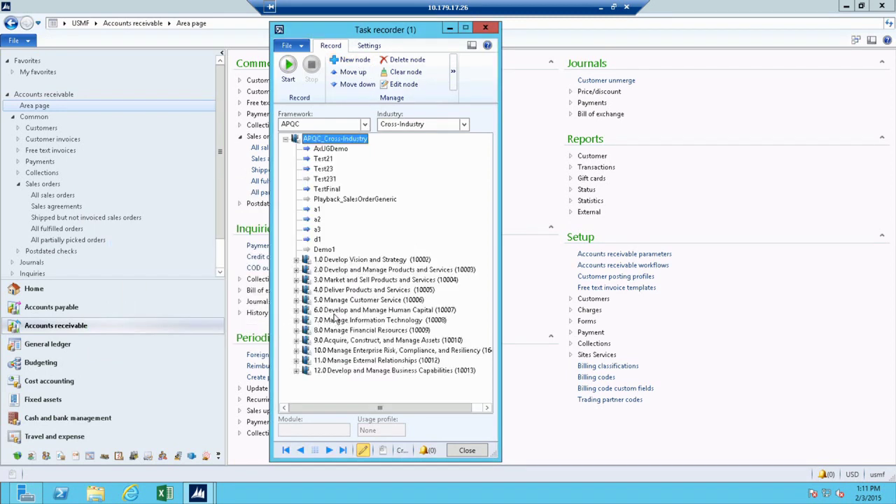
left_click(333, 252)
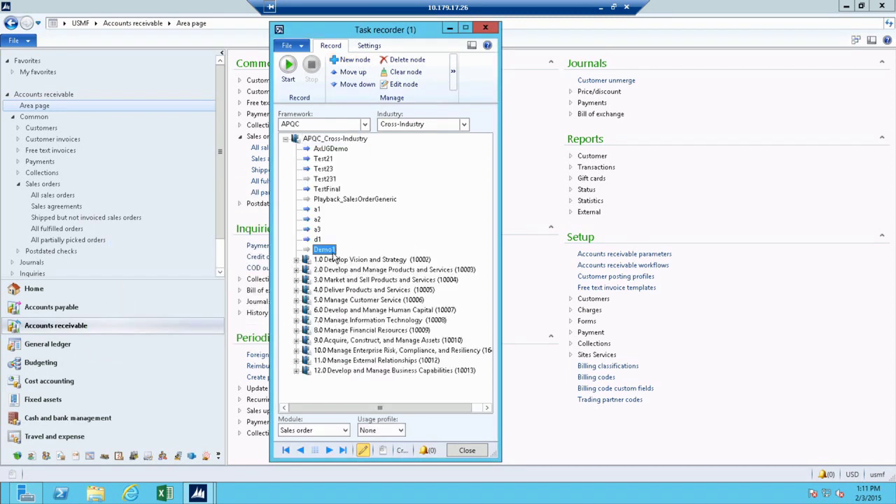
left_click(293, 76)
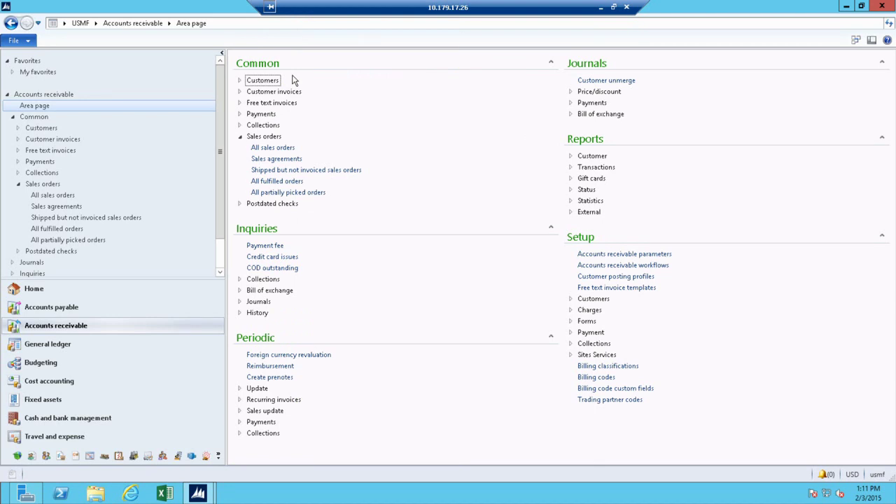
- Create a sales order for the customer Sunset Wholesales from the list of all sales orders
left_click(281, 148)
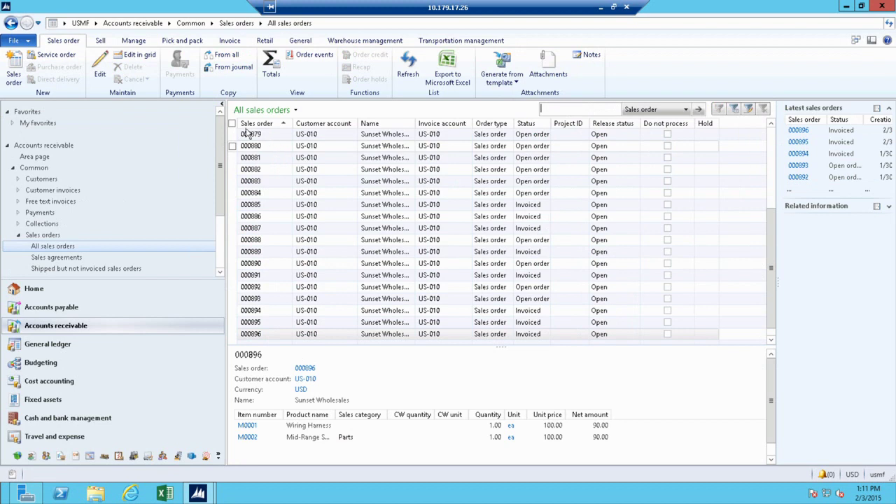
left_click(11, 73)
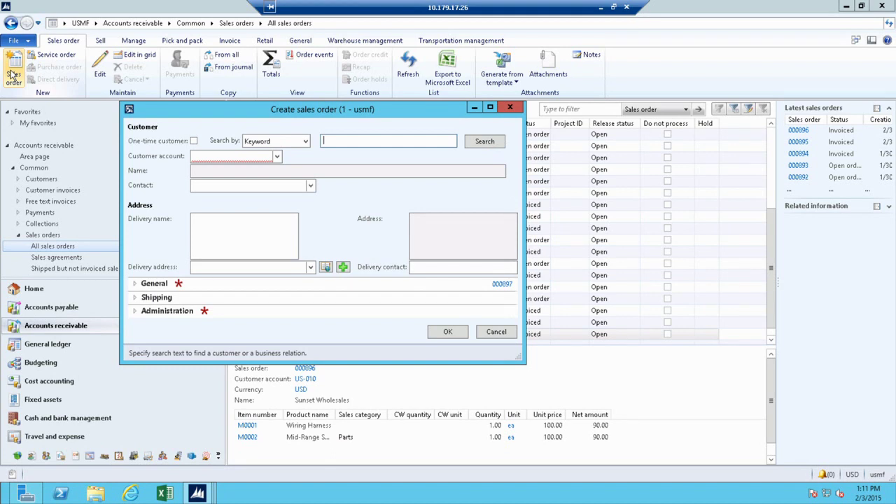
left_click(223, 160)
type("US-010")
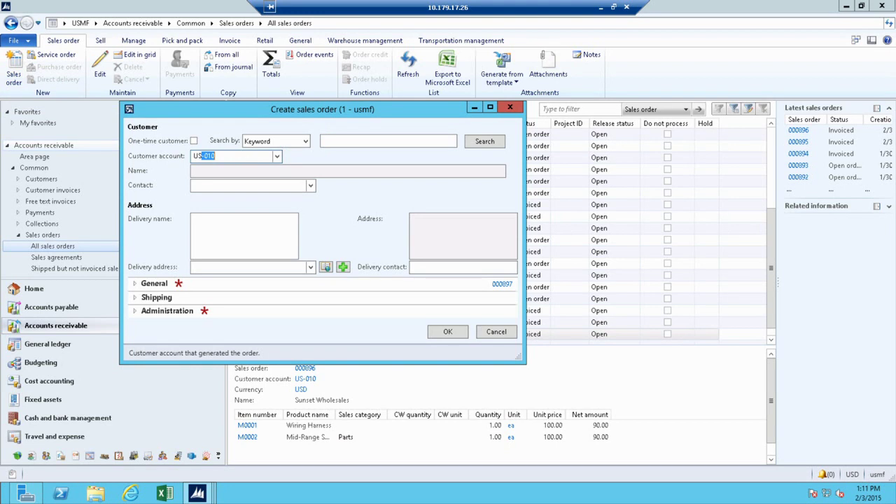
key("Tab")
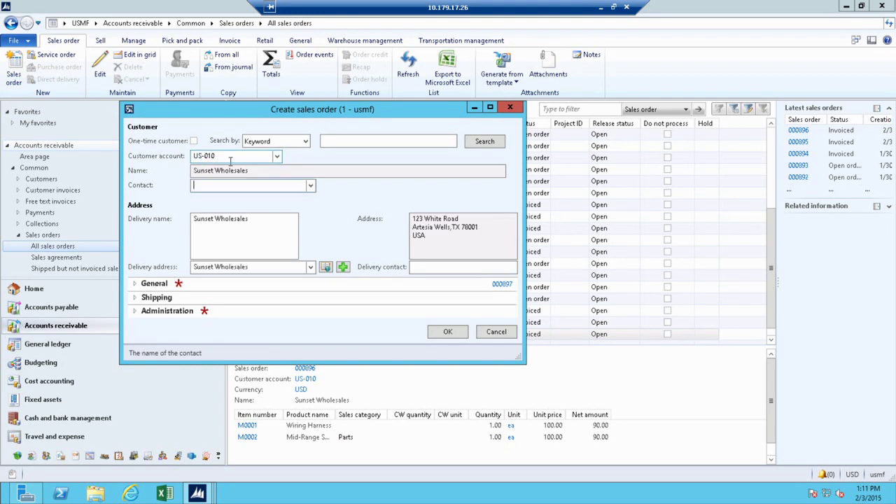
left_click(447, 333)
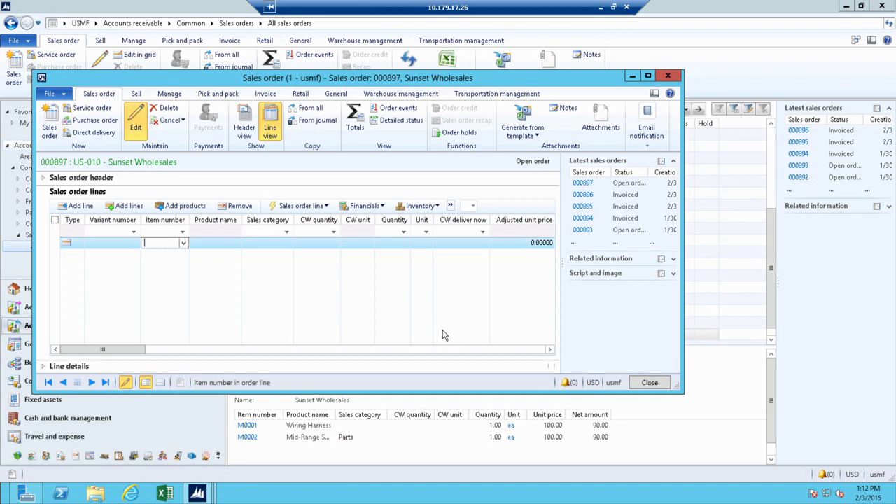
- Fill in the first order line with item M0001, a unit price of 100 and a discount of 10 percent
type("M0001")
key("Tab")
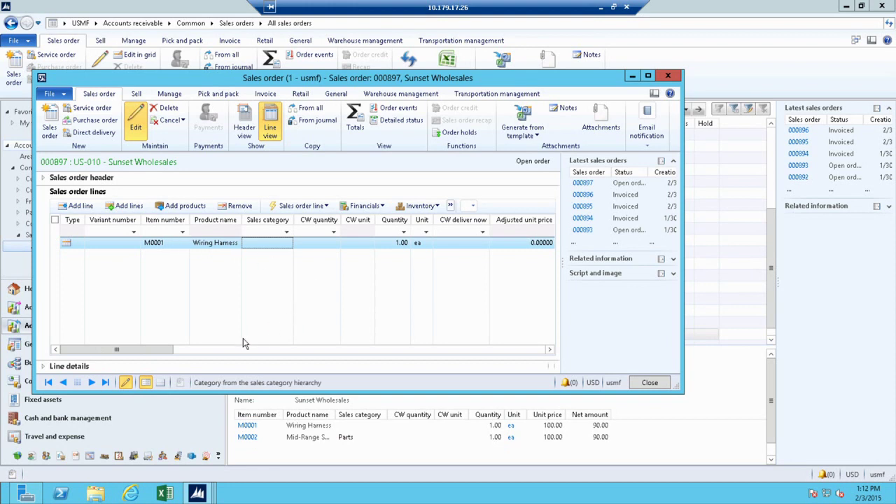
left_click(186, 349)
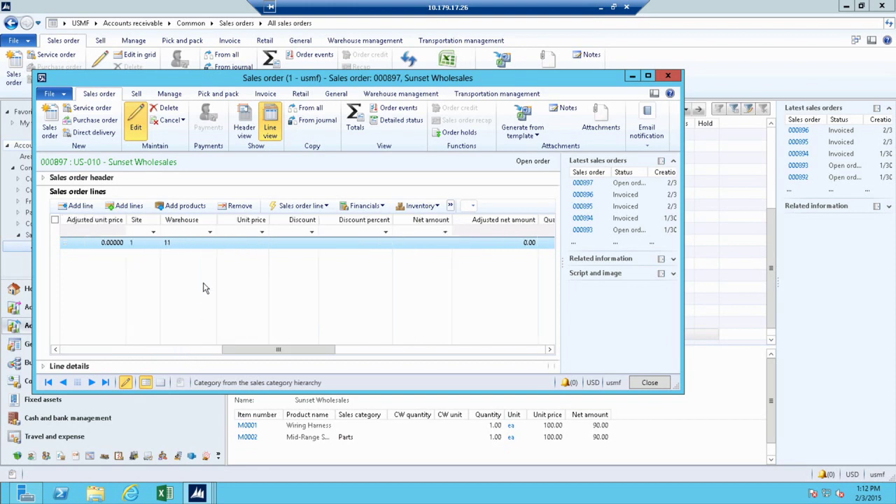
left_click(245, 243)
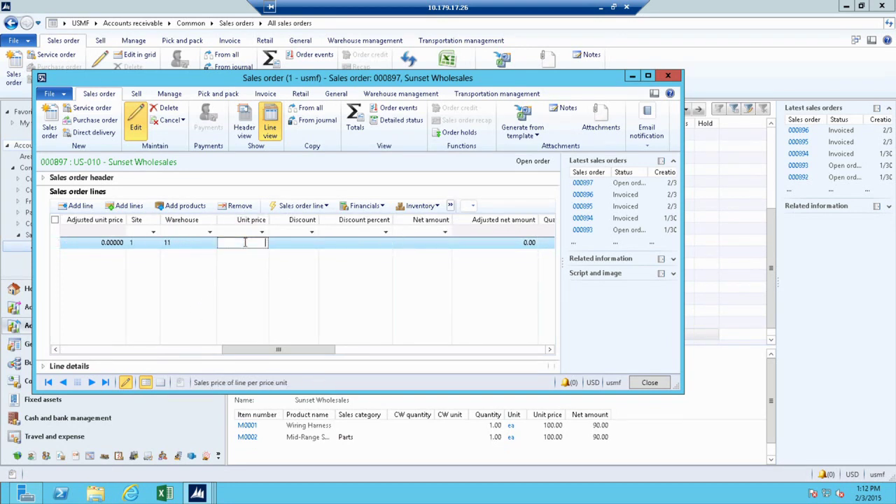
type("100")
key("Tab")
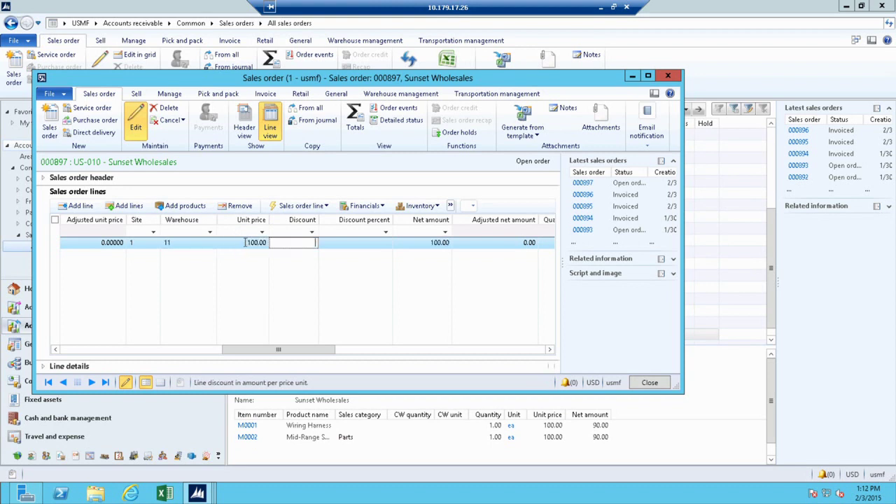
left_click(349, 242)
type("10")
key("Tab")
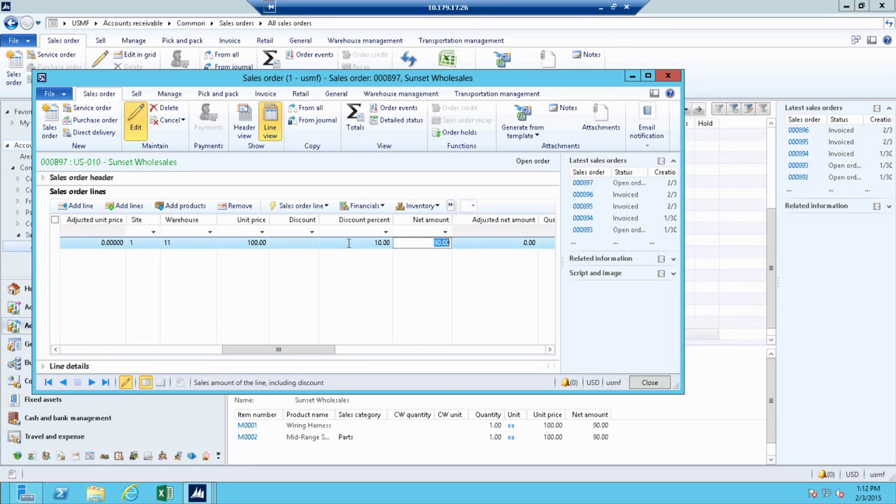
- Add a second order line for item M0002 with a unit price of 10 and a discount of 10 percent
left_click(79, 206)
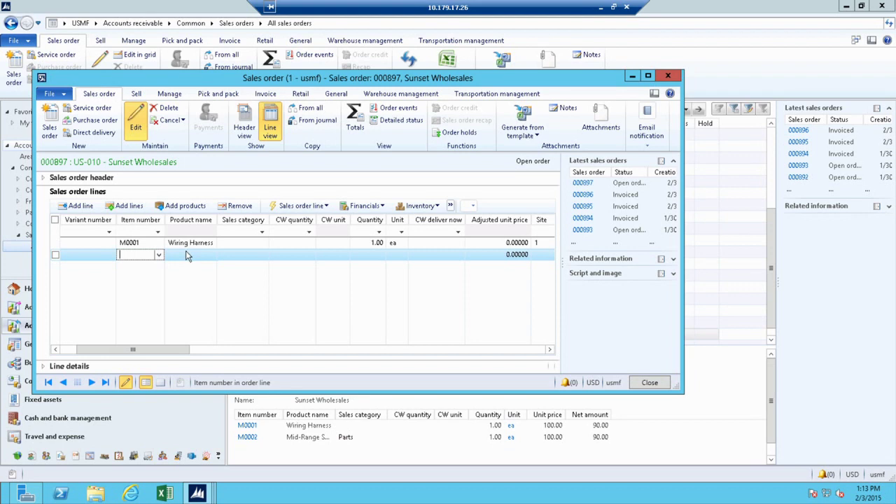
type("M0002")
key("Tab")
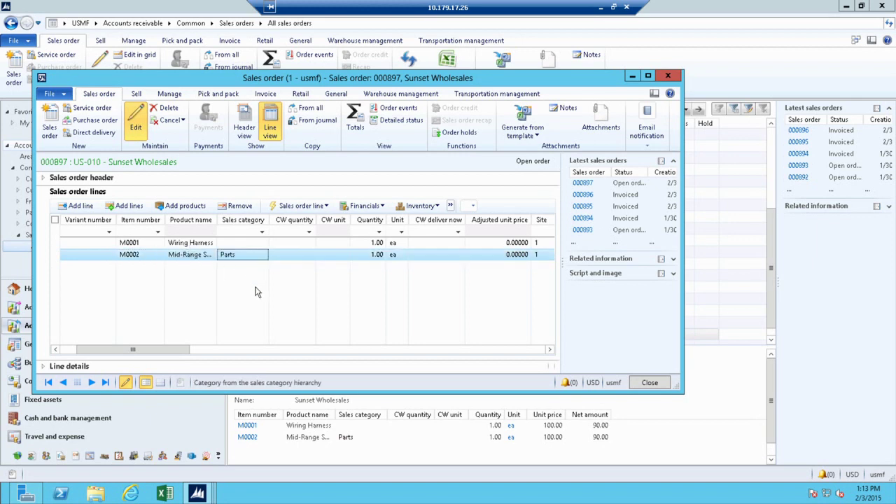
left_click(226, 348)
left_click(186, 255)
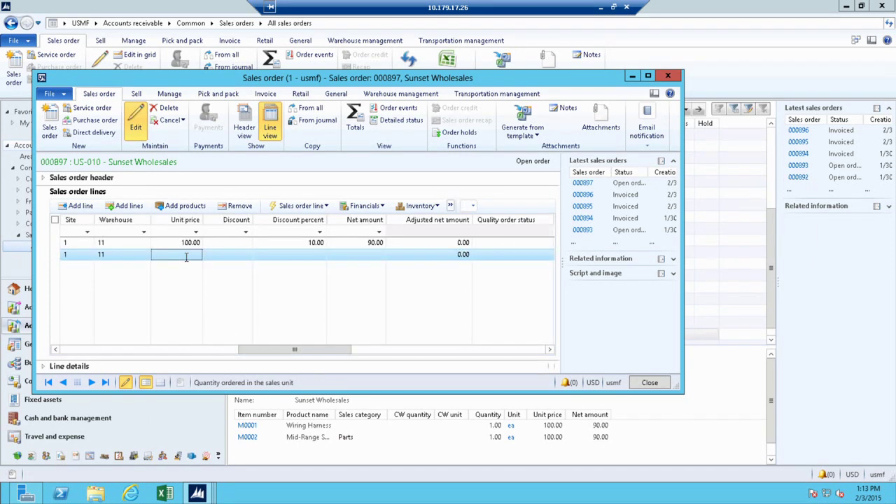
type("10")
key("Tab")
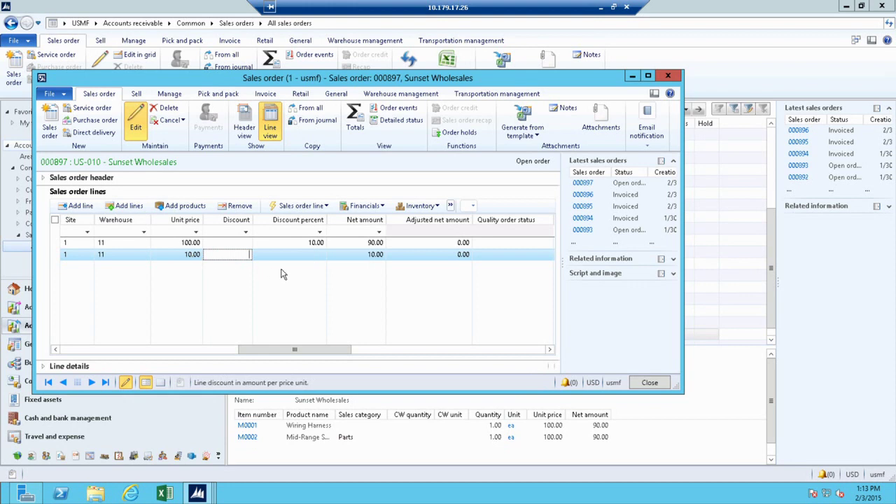
left_click(302, 258)
type("10")
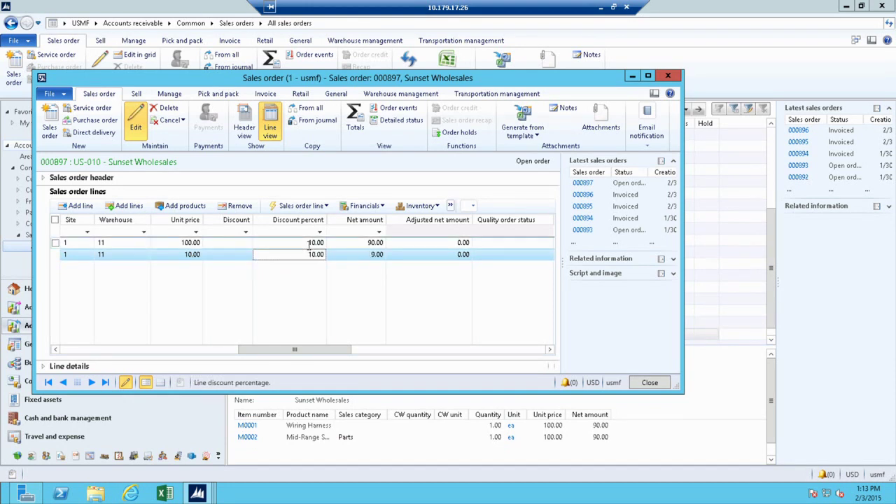
left_click(308, 243)
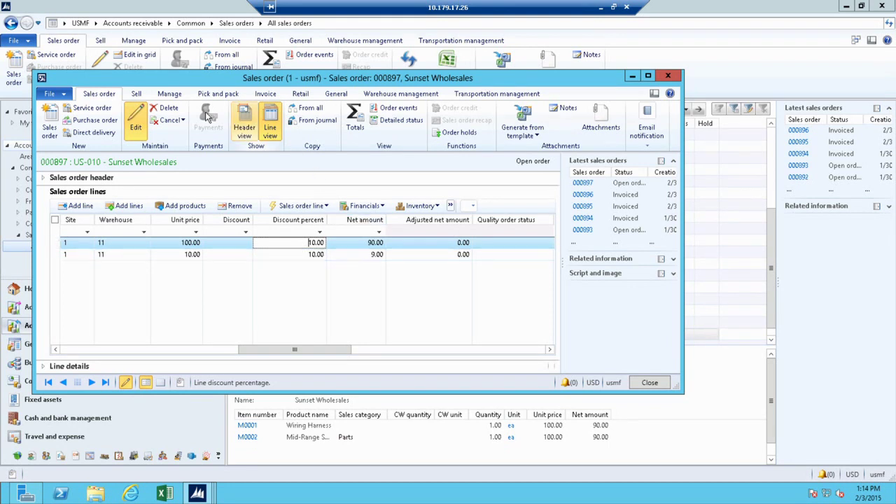
- Post the sales order's packing slip for all quantities without printing it
left_click(227, 94)
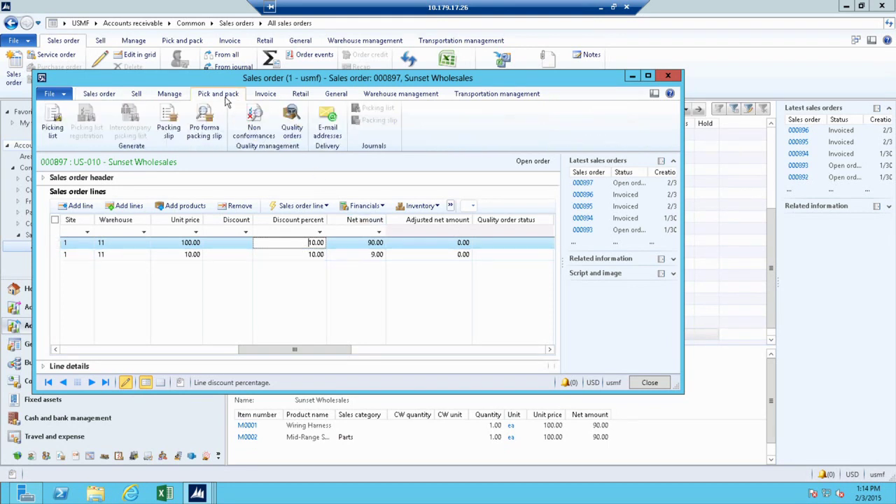
left_click(168, 128)
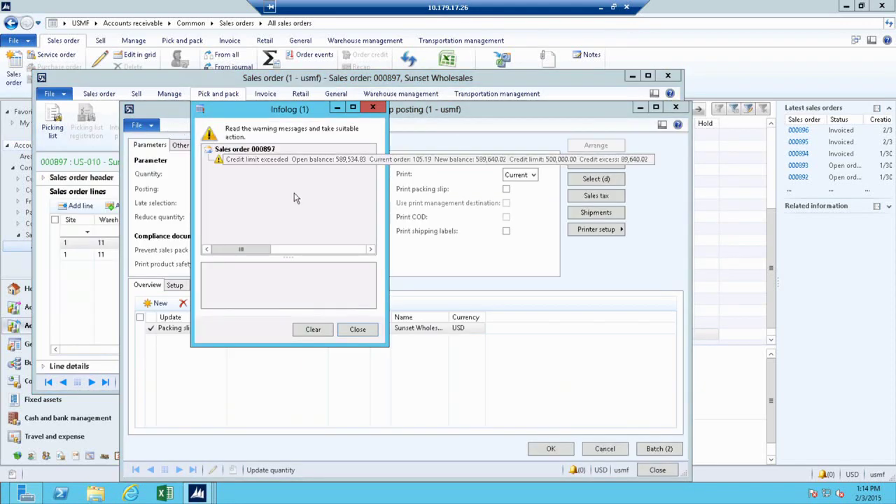
left_click(362, 329)
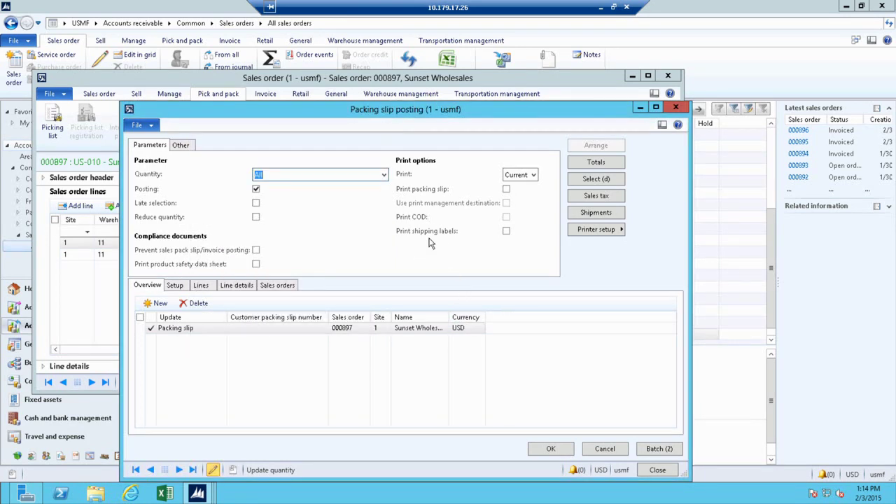
left_click(551, 450)
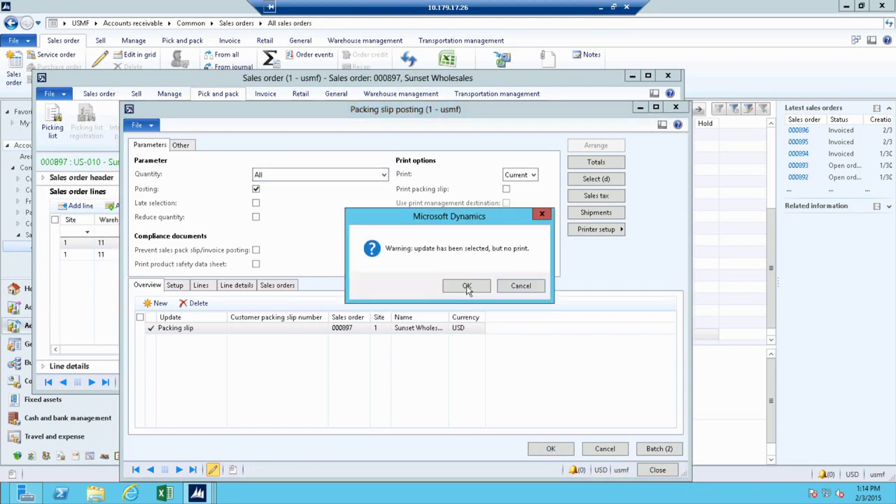
left_click(467, 287)
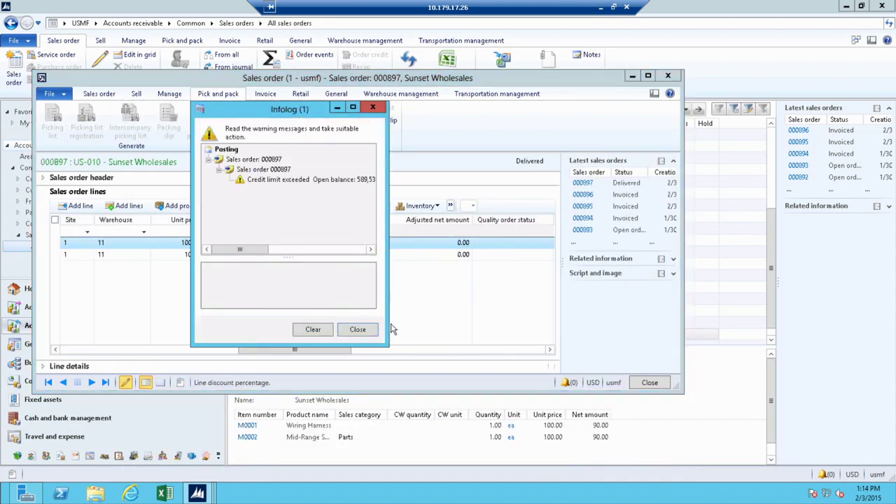
left_click(359, 329)
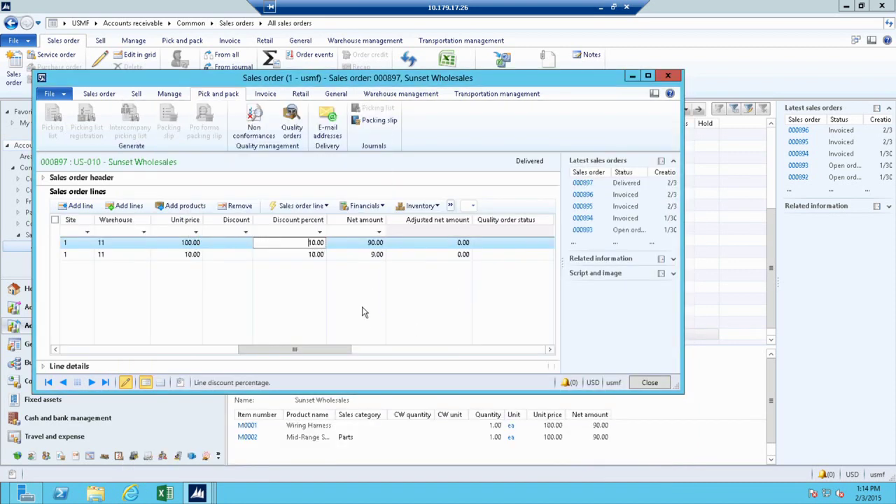
- Post the sales order's invoice with the quantity based on the packing slip, without printing it
left_click(261, 96)
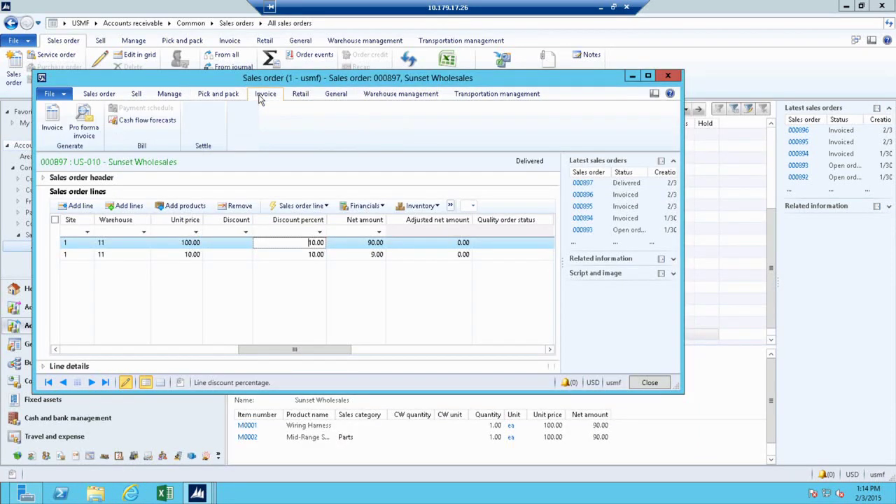
left_click(59, 124)
left_click(56, 122)
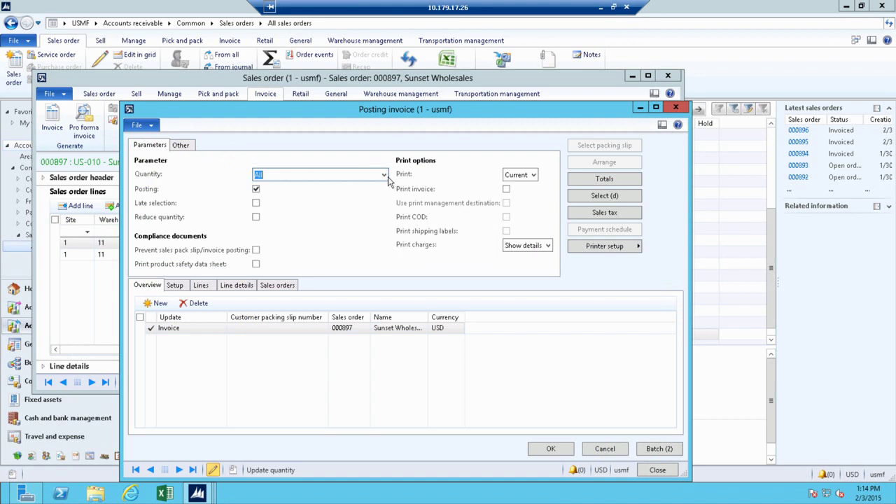
left_click(384, 174)
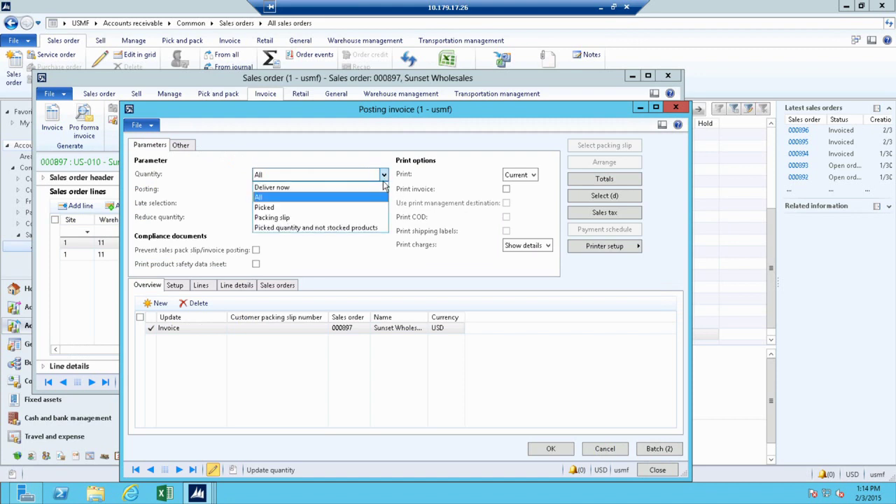
left_click(357, 218)
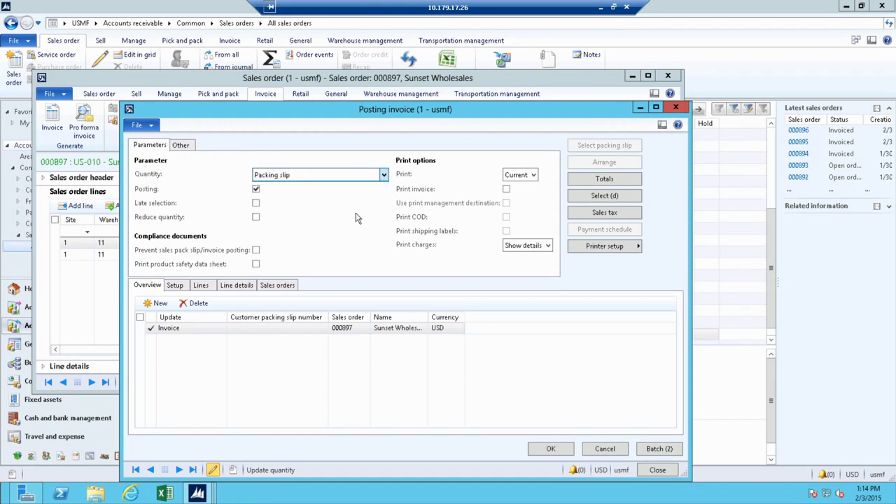
left_click(553, 449)
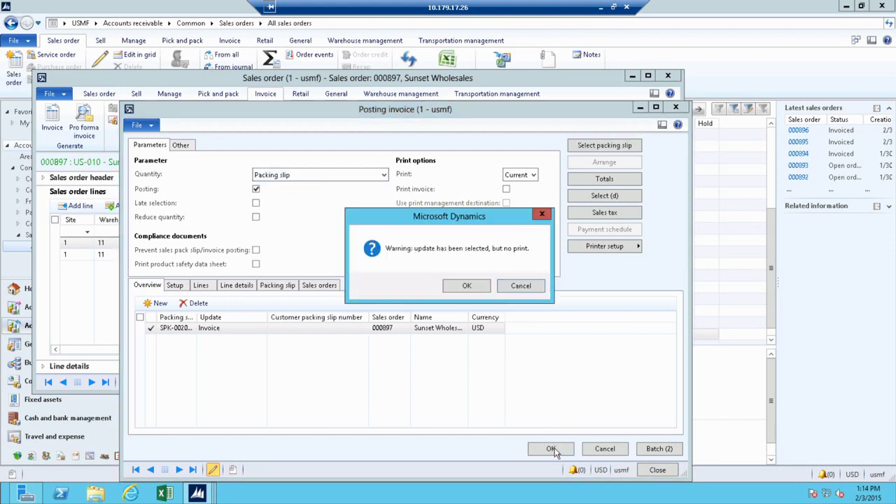
left_click(474, 287)
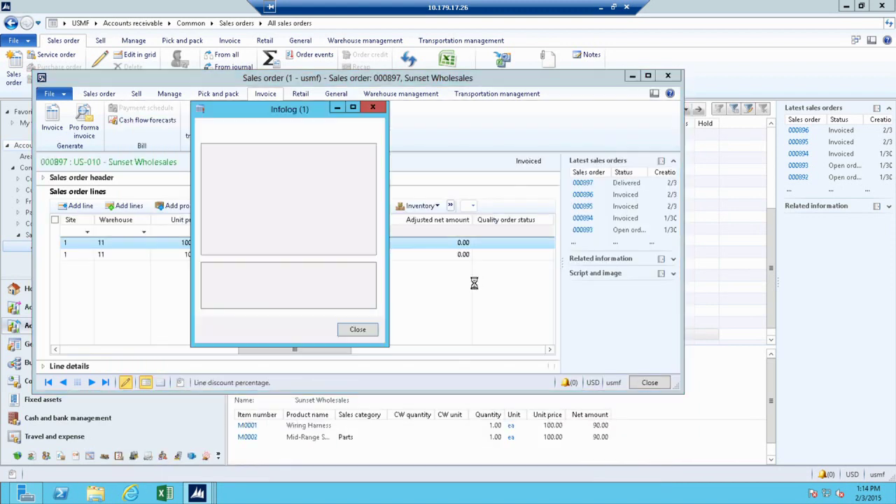
left_click(362, 334)
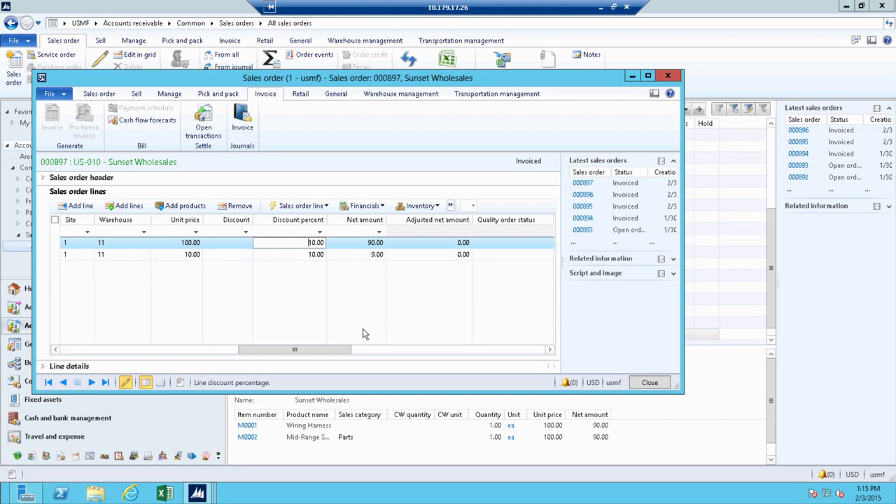
- Open the sales order's invoice journal and review the voucher transactions of the posted invoice
left_click(248, 124)
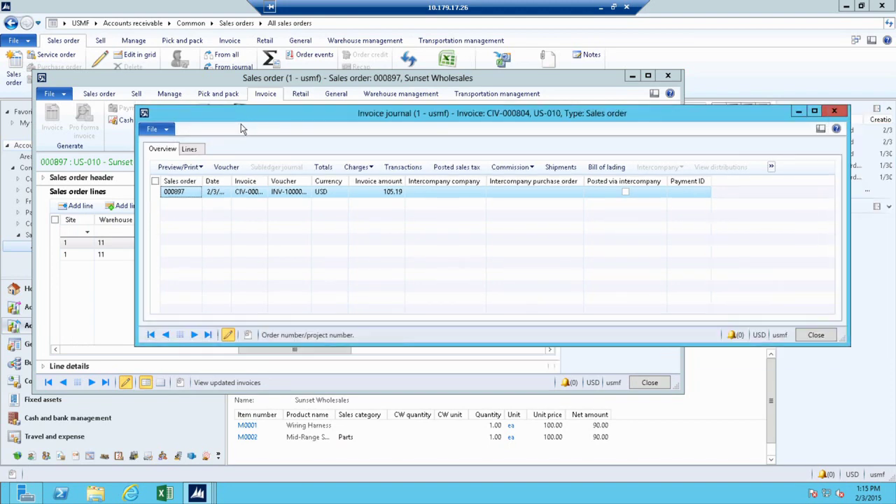
left_click(229, 167)
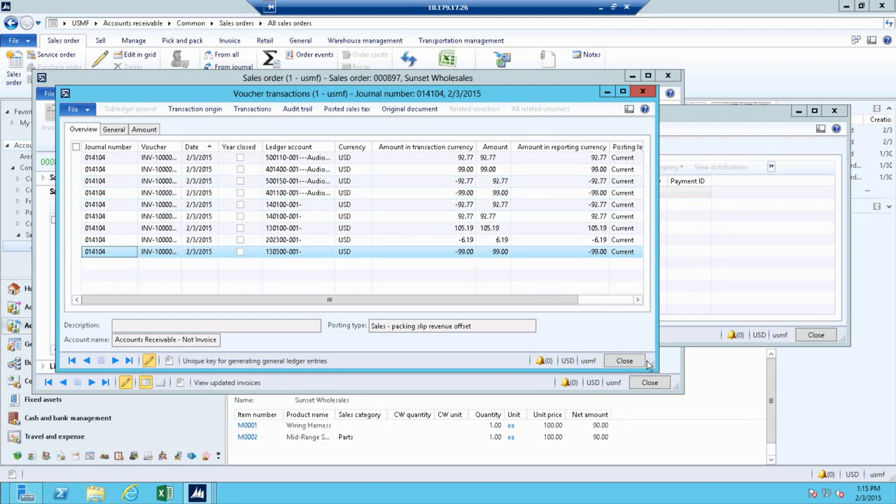
left_click(625, 360)
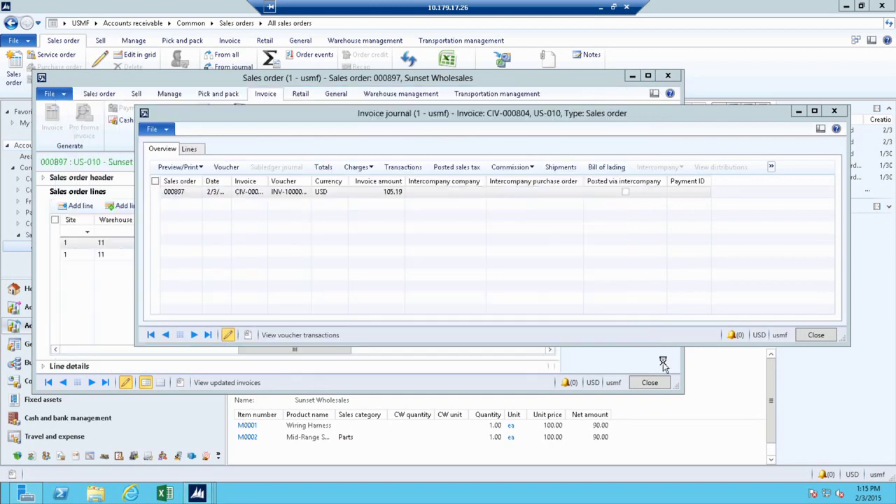
- Close the invoice journal and sales order forms, switch to Task recorder and stop the recording for node Demo1
left_click(820, 336)
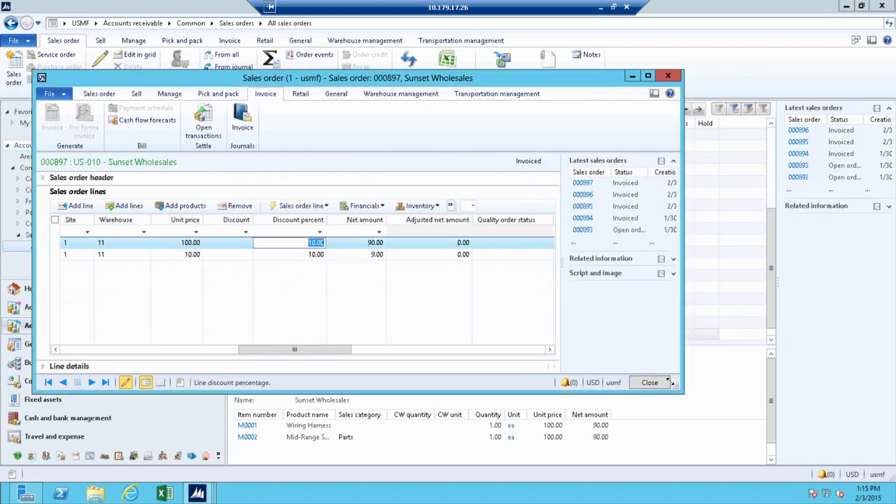
left_click(656, 382)
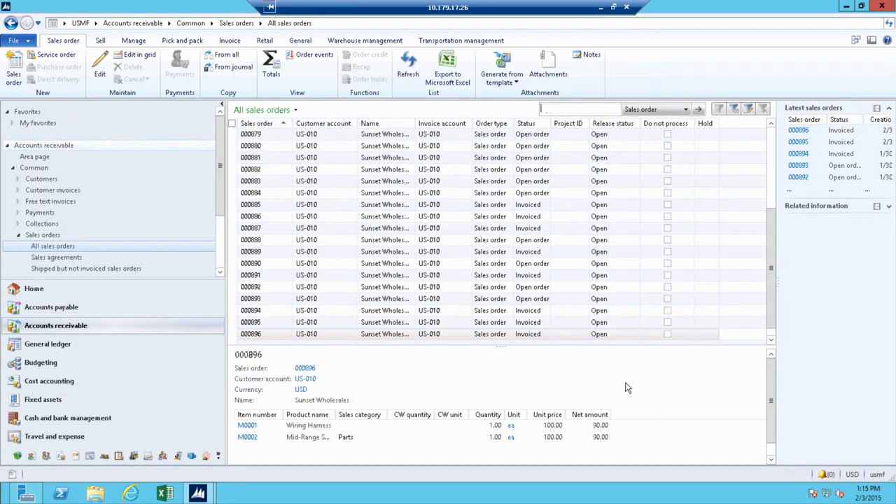
mouse_move(198, 493)
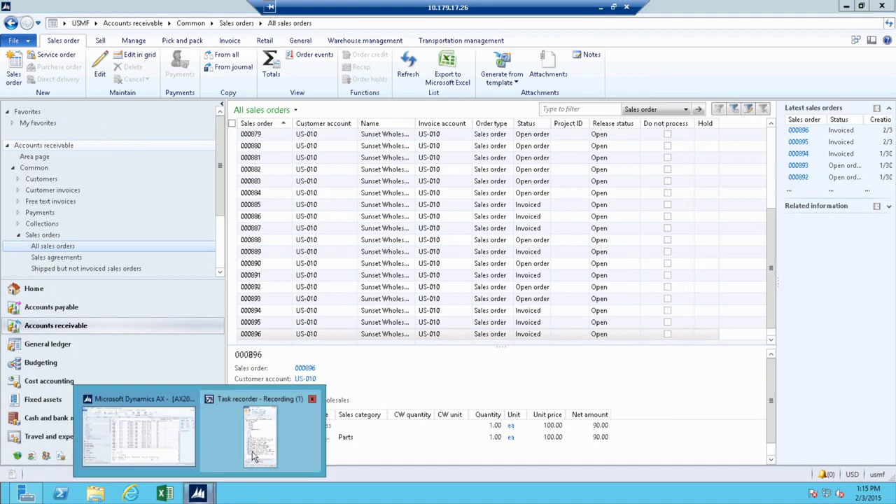
left_click(254, 455)
left_click(323, 250)
left_click(313, 77)
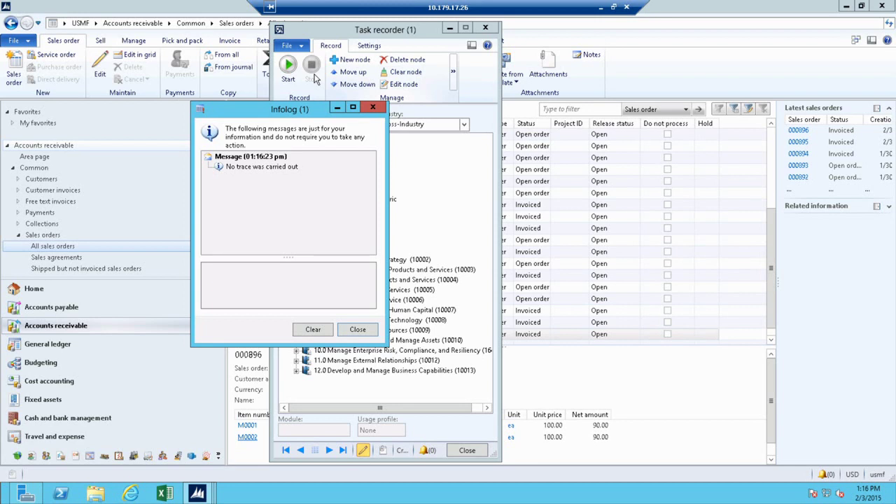
left_click(363, 331)
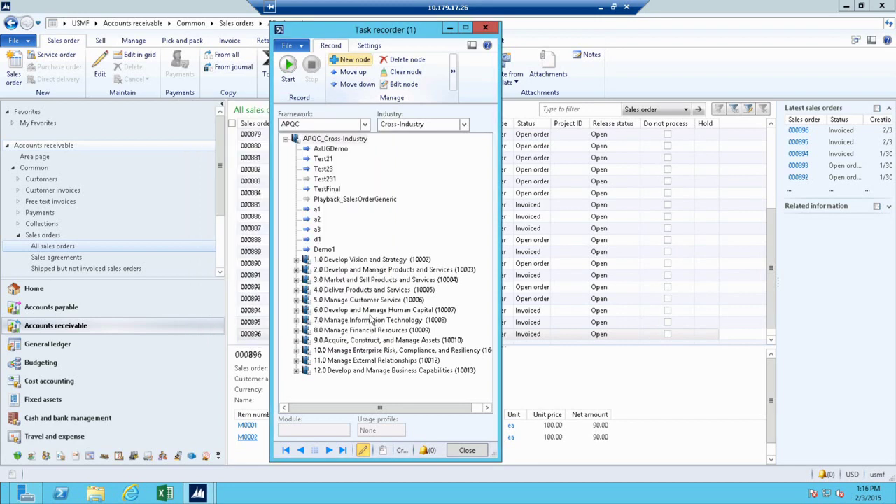
- Generate the Excel data template from the Demo1 recording in Task recorder and maximize the resulting workbook
left_click(329, 251)
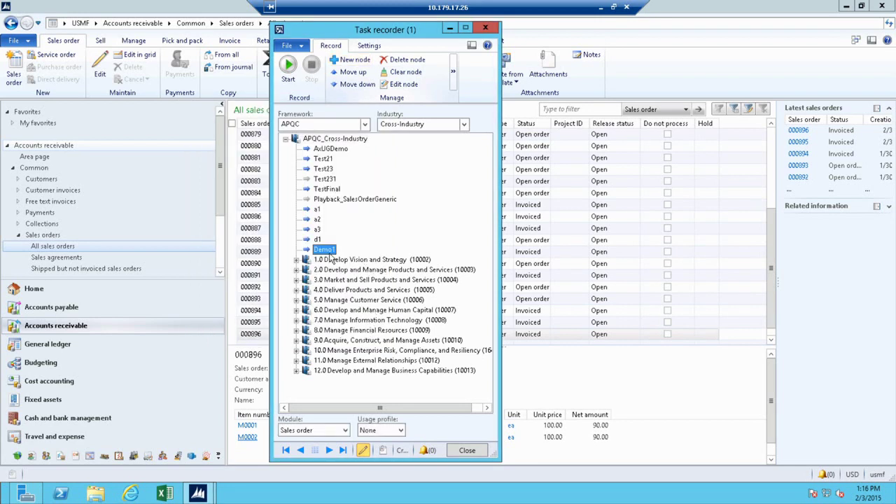
left_click(454, 72)
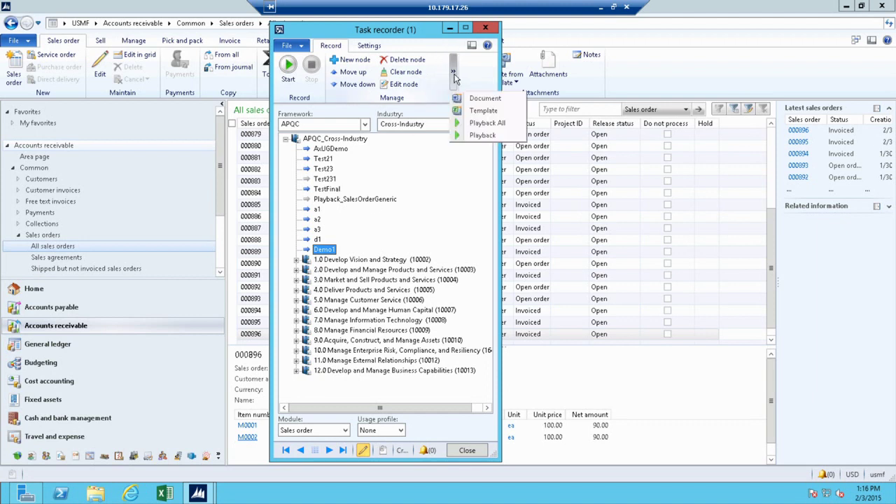
left_click(499, 112)
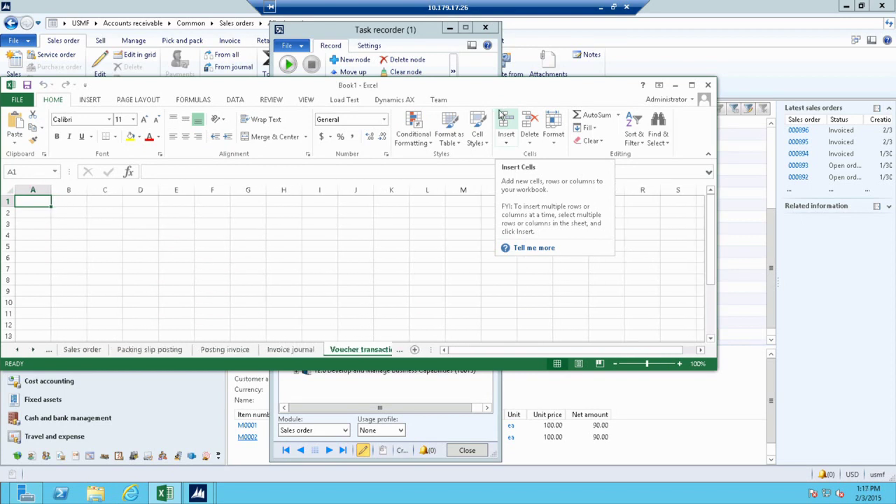
left_click(692, 85)
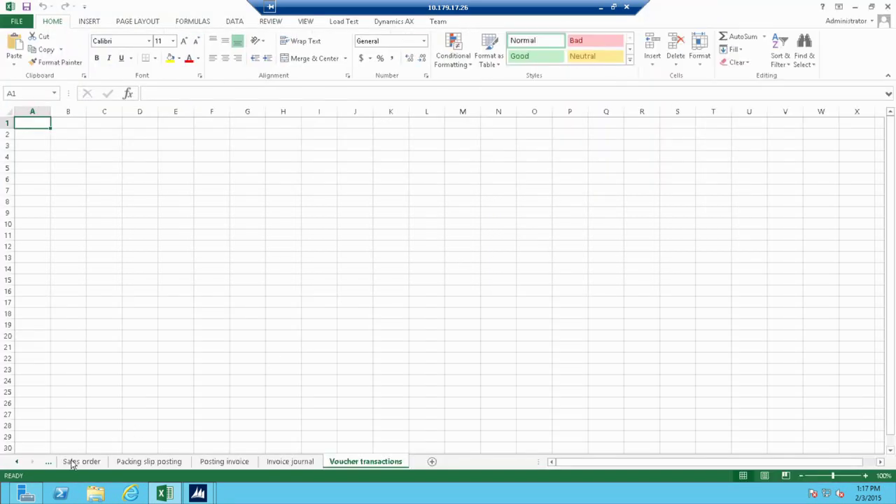
- Look through the template's first sheets, Overview and Sales orders, for tables that need values
left_click(17, 461)
left_click(17, 463)
left_click(80, 462)
left_click(127, 463)
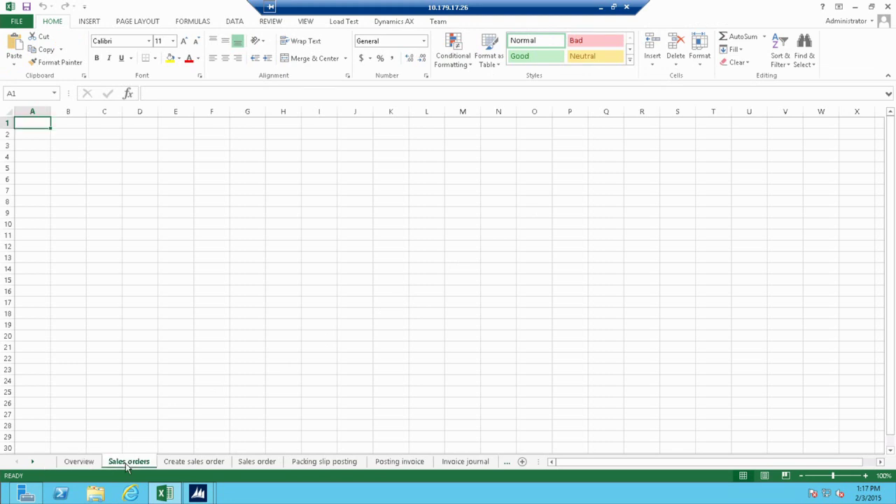
left_click(187, 462)
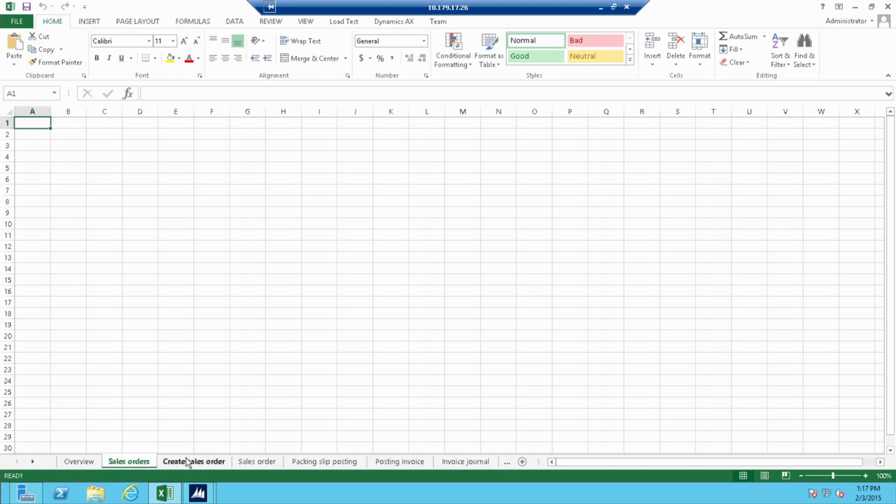
left_click(128, 462)
- On the Create sales order sheet, enter key 1 and the customer account in the table's first row
left_click(195, 465)
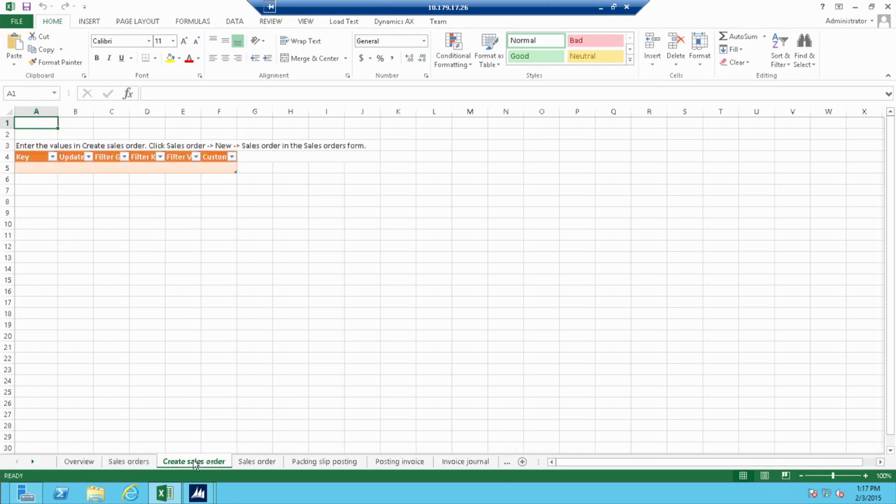
left_click(43, 170)
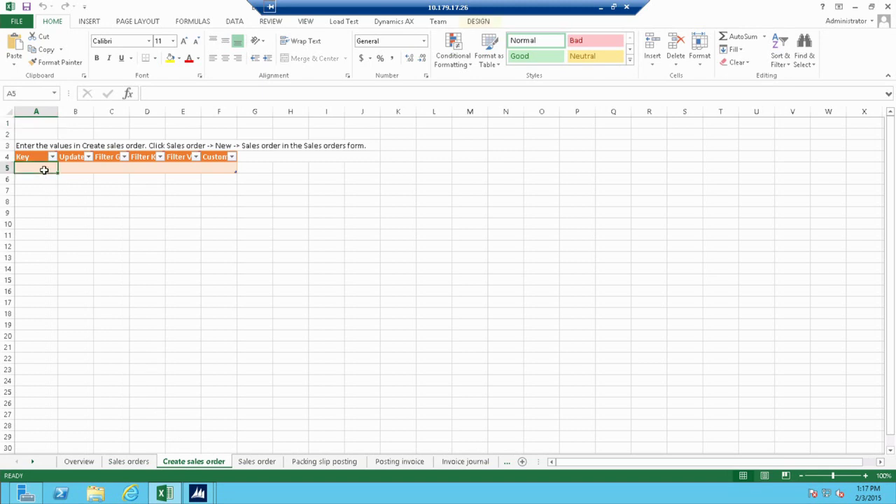
type("1")
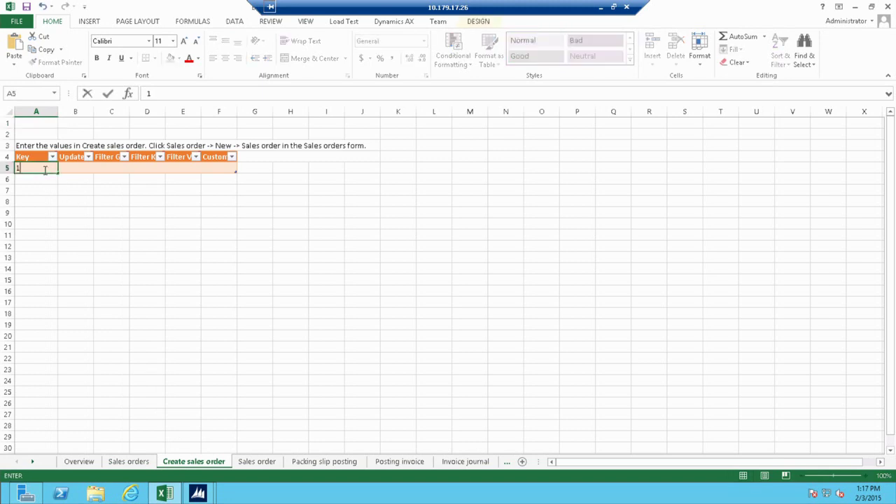
left_click(206, 168)
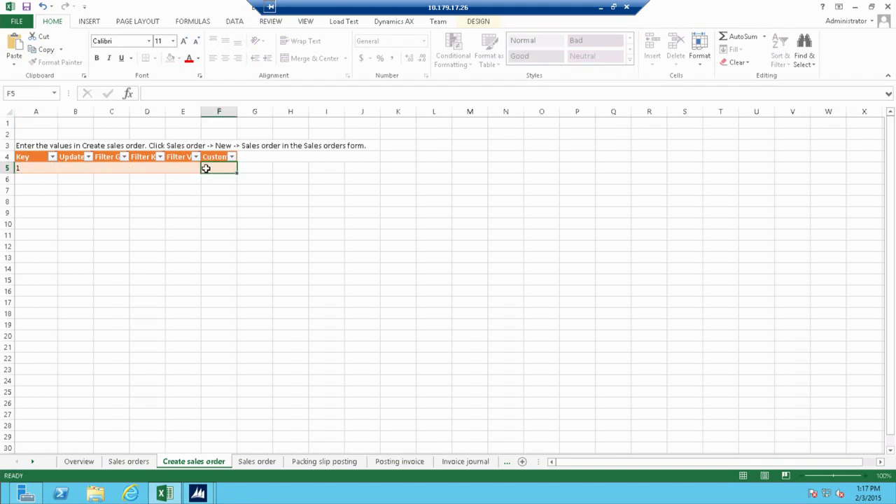
type("US-010")
- On the Sales order sheet, enter key 1 and item number M0001 in the table's first row
left_click(256, 463)
left_click(256, 464)
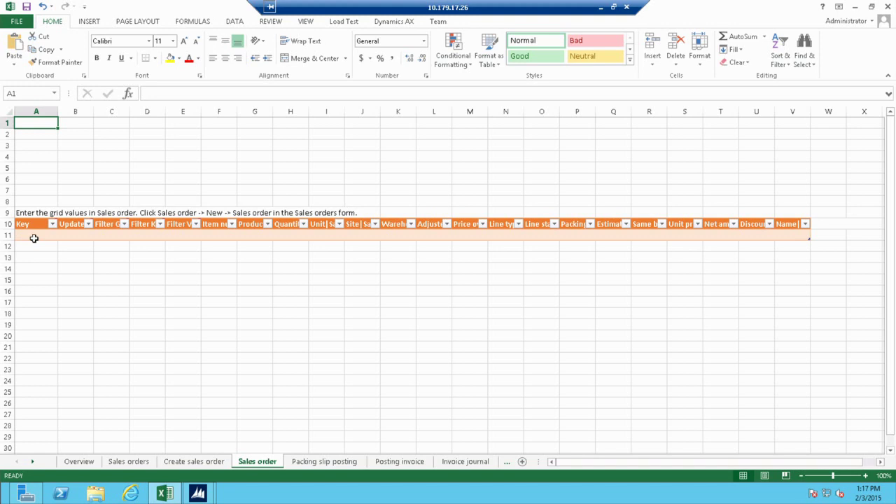
left_click(33, 238)
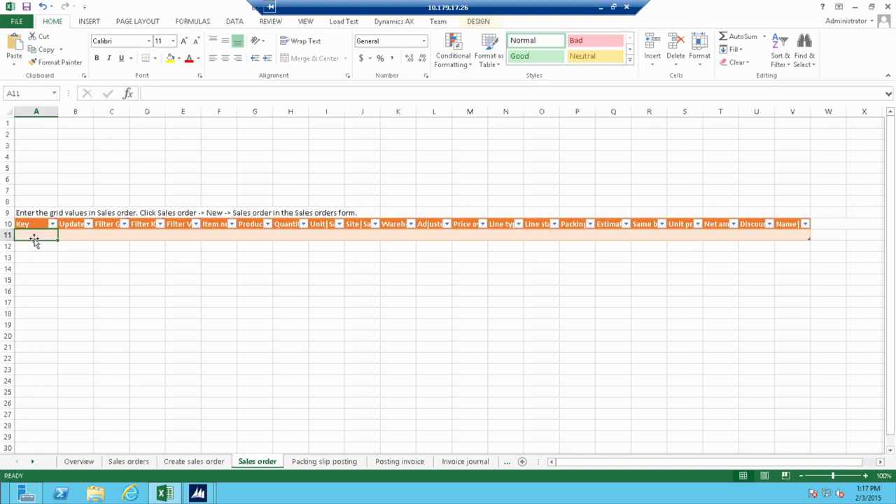
type("1")
key("Tab")
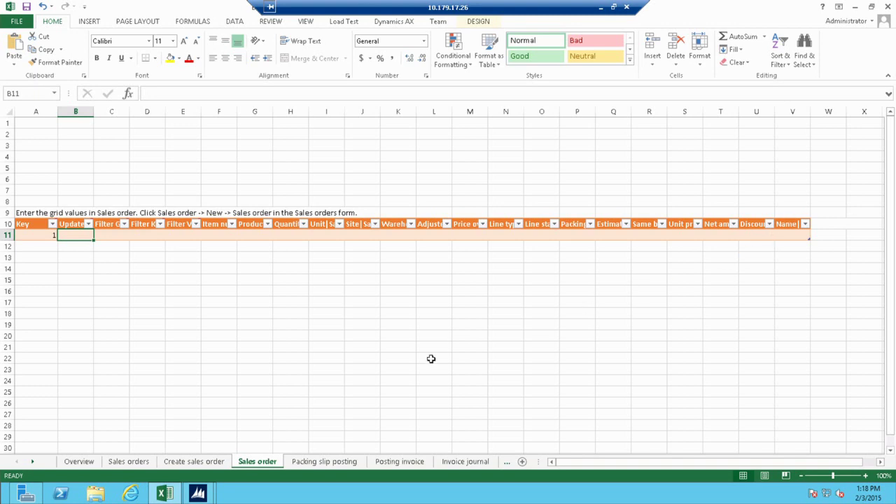
left_click(77, 461)
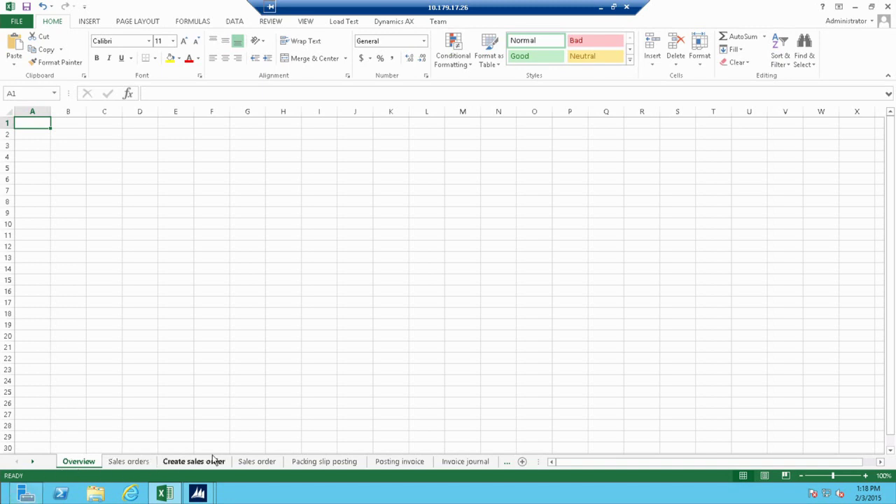
left_click(256, 462)
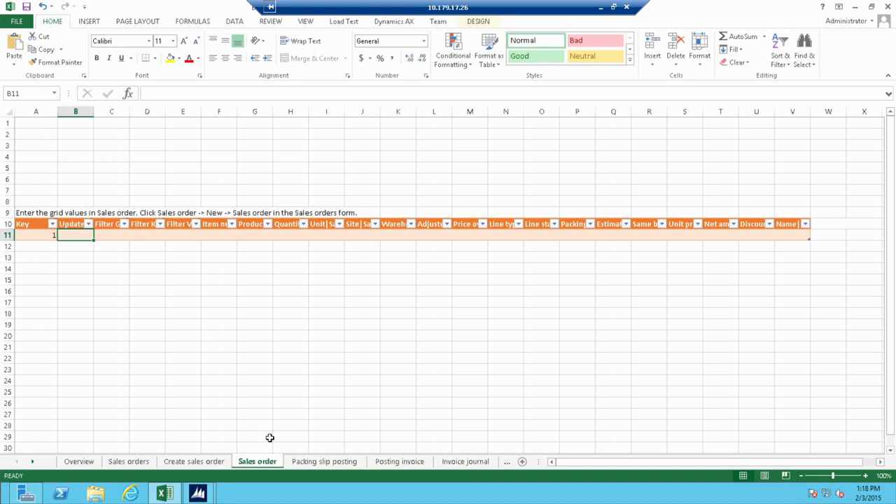
key("Tab")
key("Tab")
key("Tab")
key("Tab")
type("M0001")
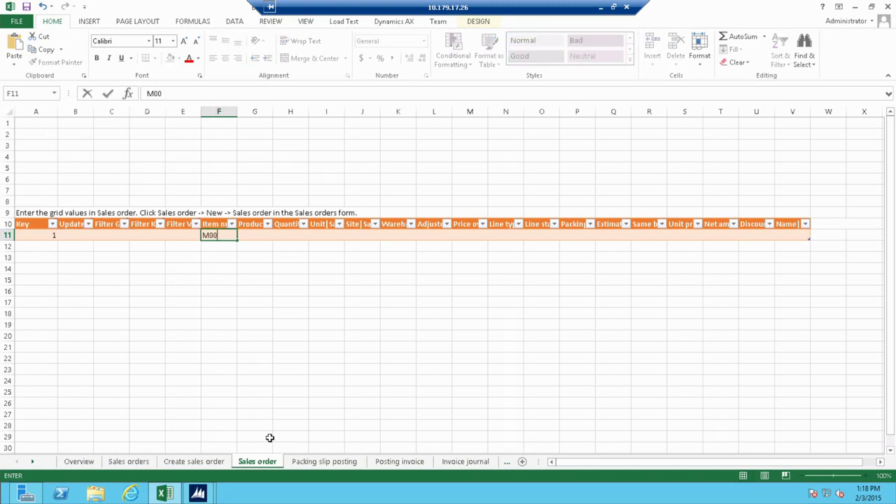
- Set the M0001 line's unit price to 100 and discount percent to 10, and add a second table row
key("Tab")
key("Tab")
key("Tab")
key("Tab")
key("Tab")
key("Tab")
key("Tab")
key("Tab")
key("Tab")
key("Tab")
key("Tab")
key("Tab")
key("Tab")
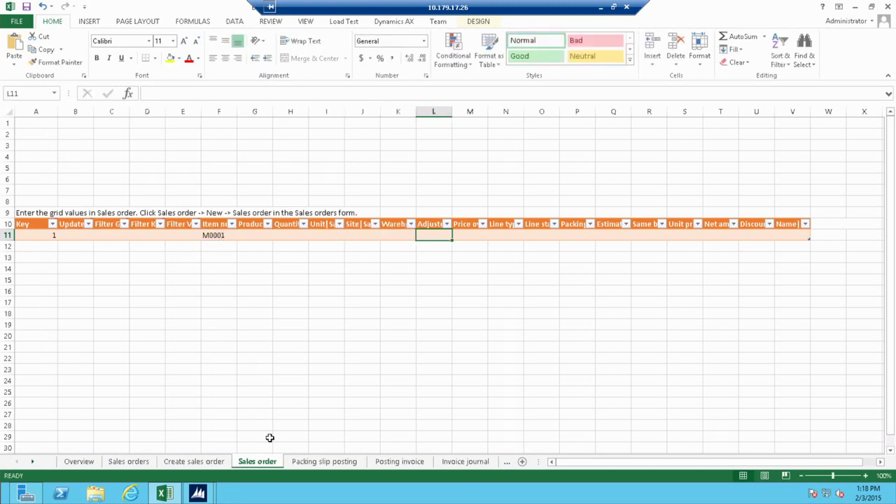
type("100")
key("Tab")
key("Tab")
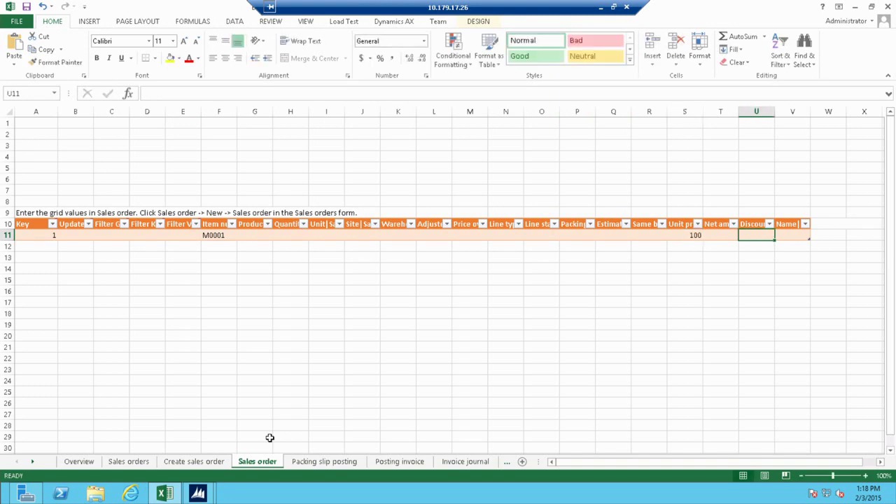
type("10")
key("Tab")
key("Tab")
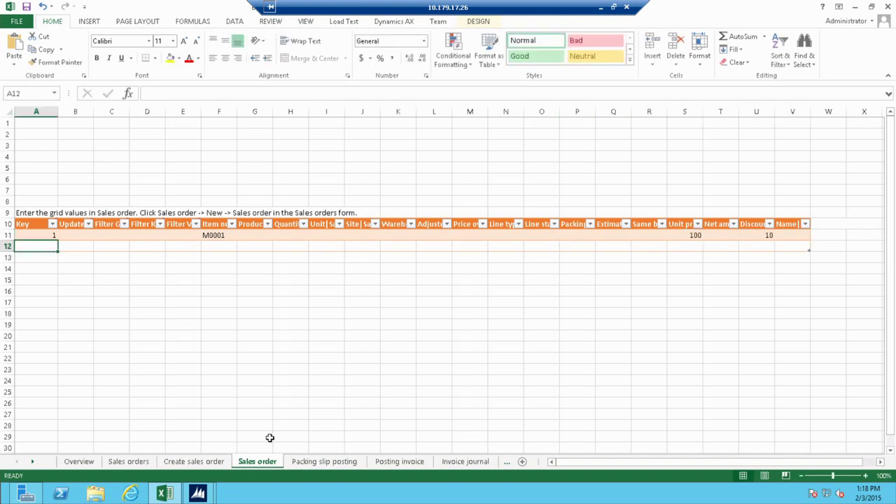
- Enter key 2 and item number M0002 in the second row of the sales order table
type("1")
key("BackSpace")
type("12")
key("BackSpace")
key("BackSpace")
type("2")
key("Tab")
key("Tab")
key("Tab")
key("Tab")
key("Tab")
type("M0001")
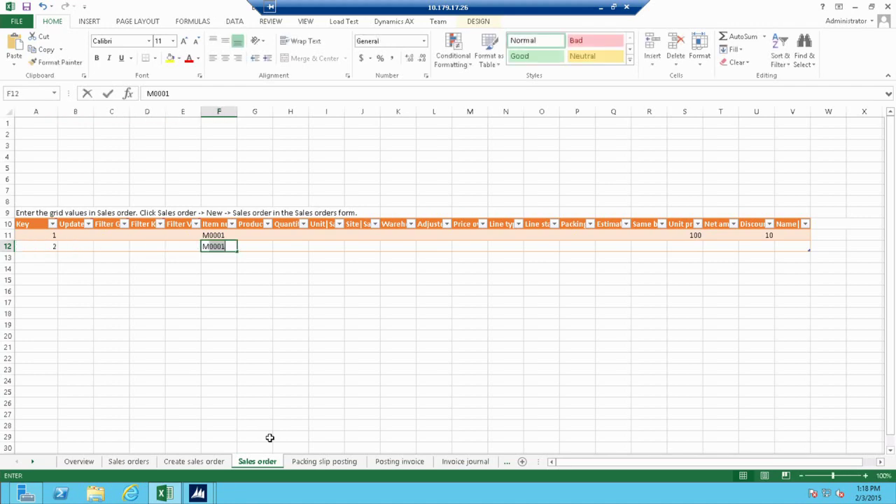
key("BackSpace")
type("2")
- Set the M0002 line's unit price to 100 and discount percent to 10
key("Tab")
key("Tab")
key("Tab")
key("Tab")
key("Tab")
key("Tab")
key("Tab")
key("Tab")
key("Tab")
key("Tab")
key("Tab")
key("Tab")
key("Tab")
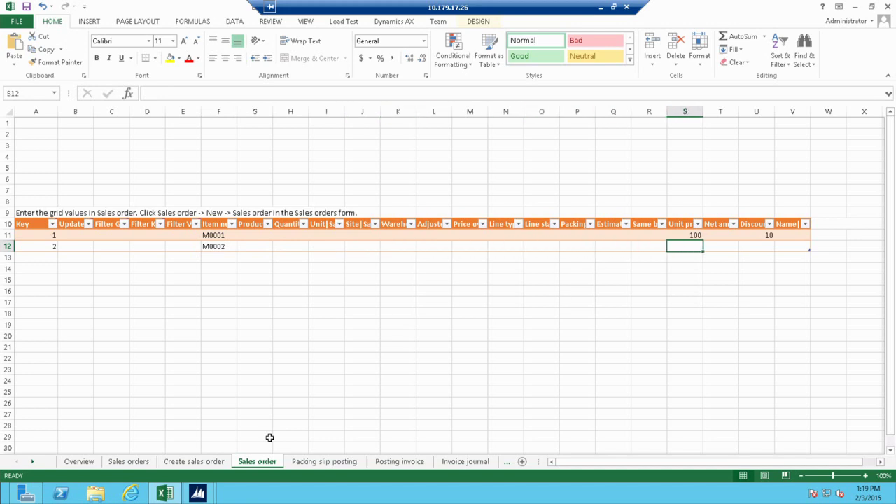
type("100")
key("Tab")
key("Tab")
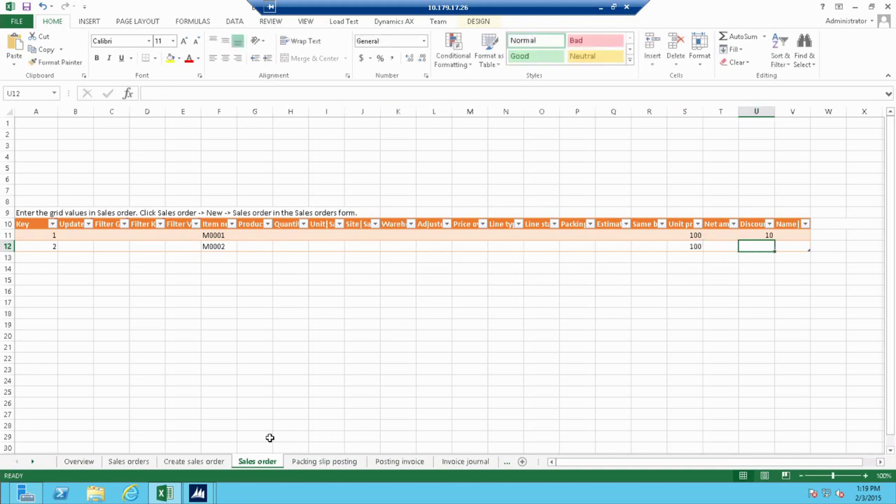
type("10")
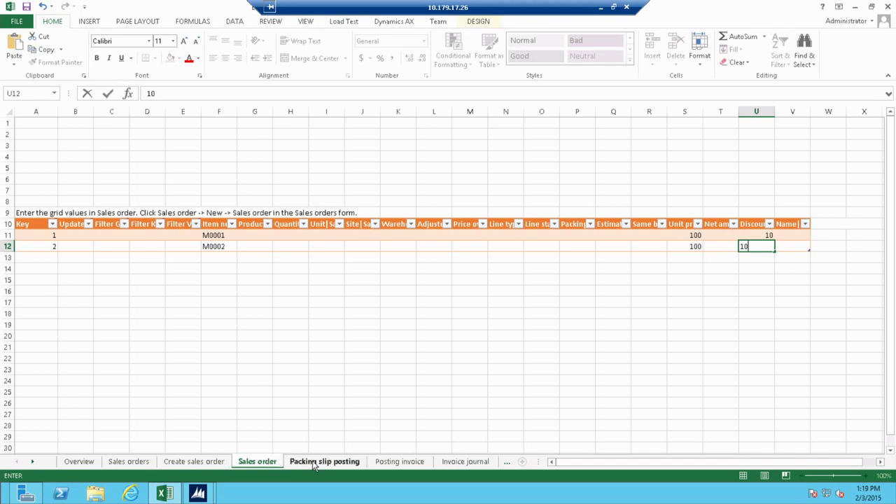
- On the Packing slip posting sheet, enter key 1 and quantity All in the table's first row
left_click(314, 464)
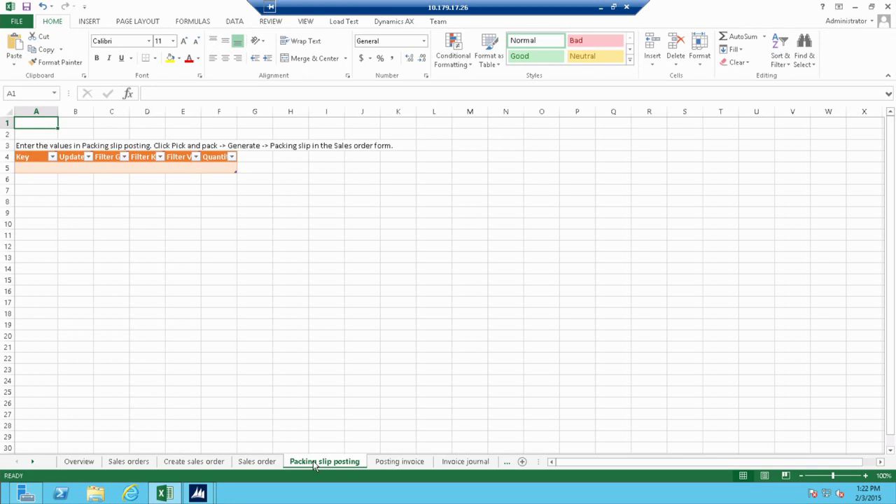
left_click(34, 168)
type("1")
key("Tab")
key("Tab")
key("Tab")
key("Tab")
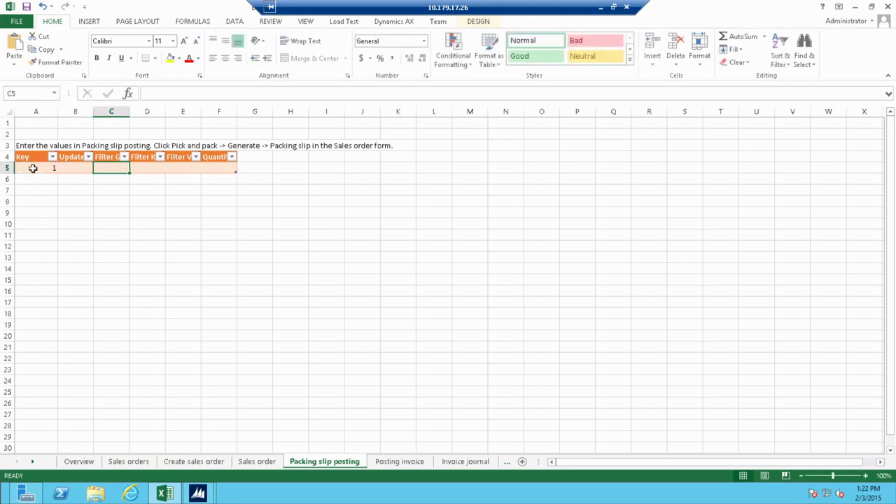
key("Tab")
type("All")
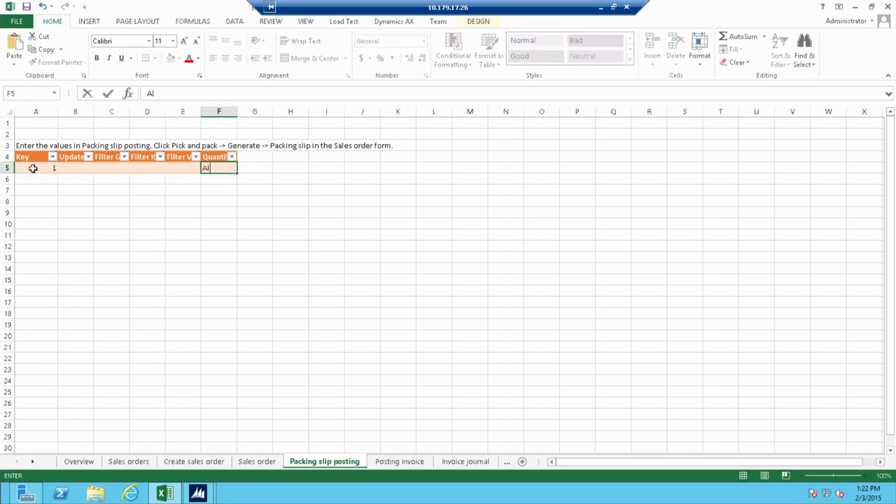
- On the Posting invoice sheet, enter key 1 and quantity All in the first row, and show the Invoice journal sheet
left_click(402, 463)
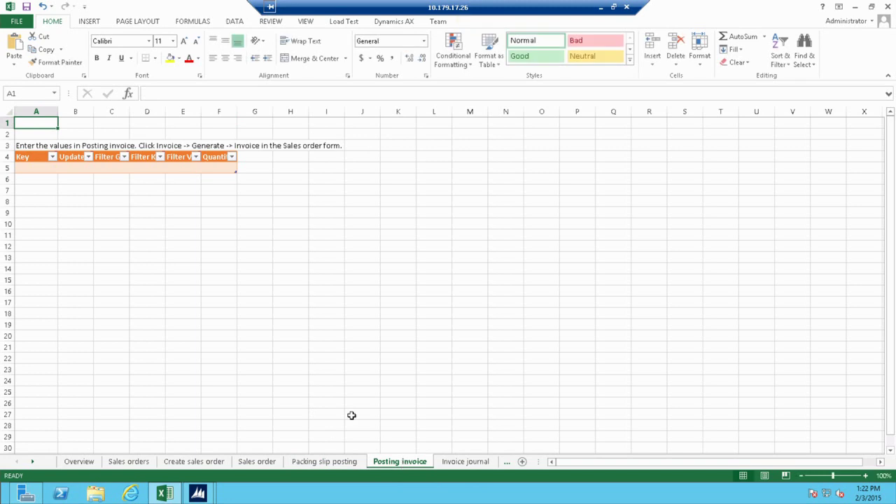
left_click(28, 168)
type("1")
key("Tab")
key("Tab")
key("Tab")
key("Tab")
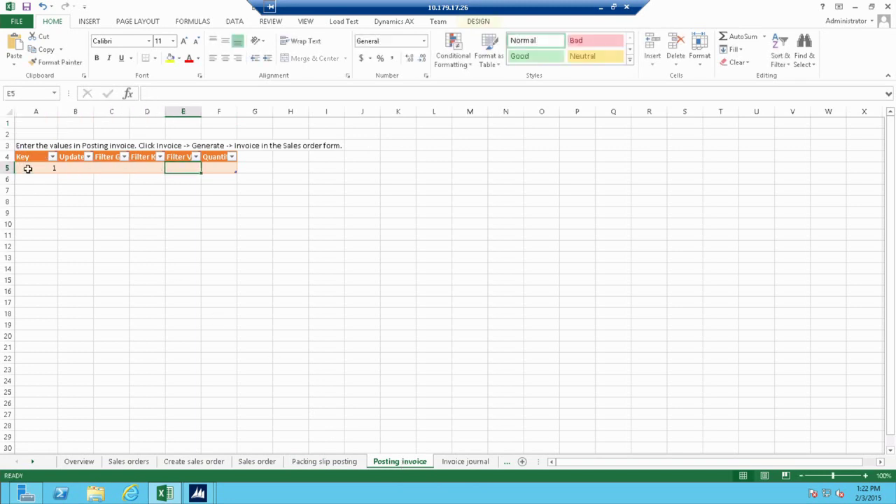
key("Tab")
type("All")
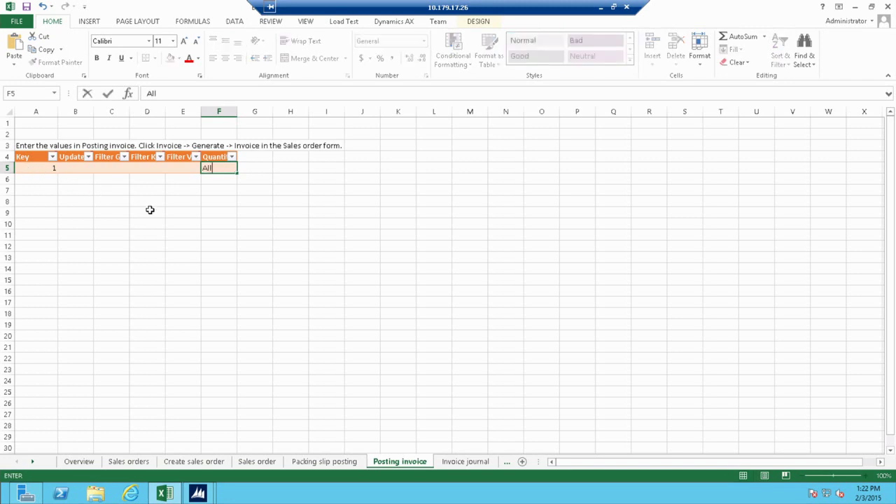
left_click(466, 462)
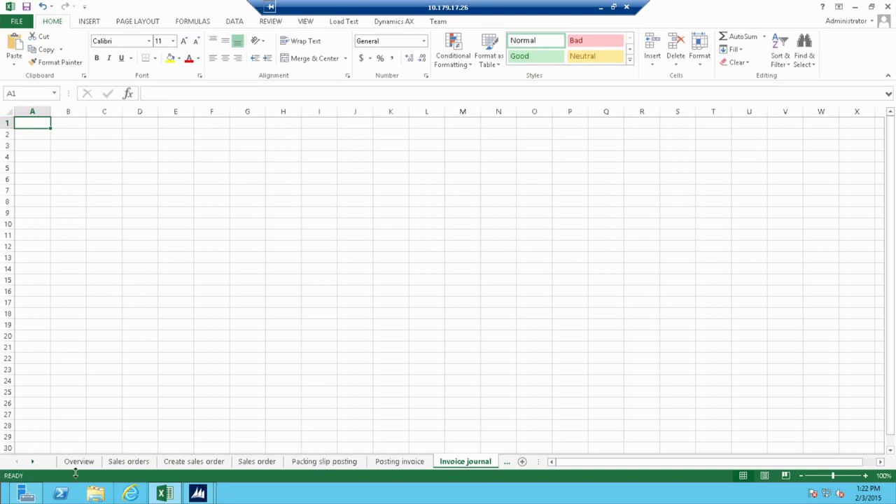
- Show the Voucher transactions sheet, and save the workbook as Demo1 in the Business Process Testing Tool folder
left_click(32, 462)
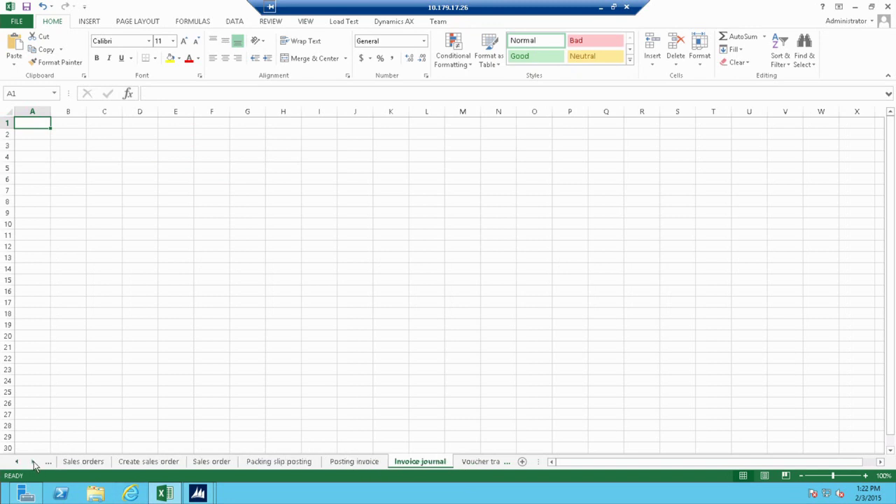
left_click(471, 463)
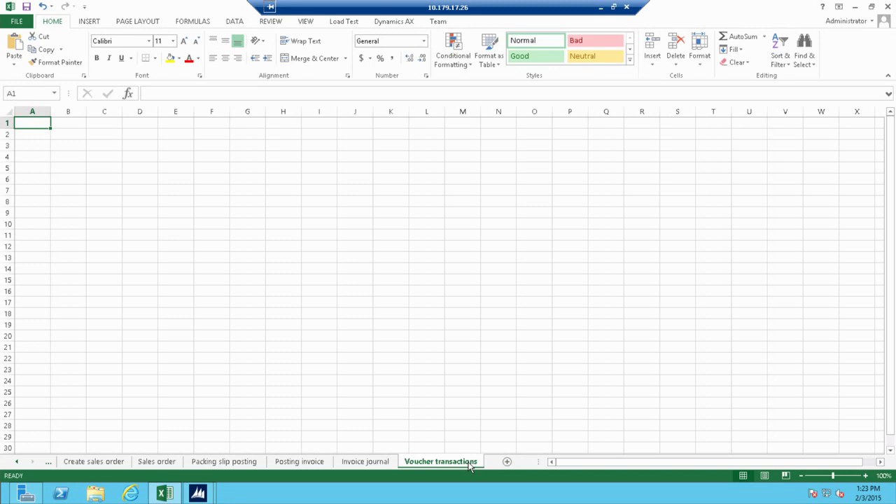
key("ctrl+s")
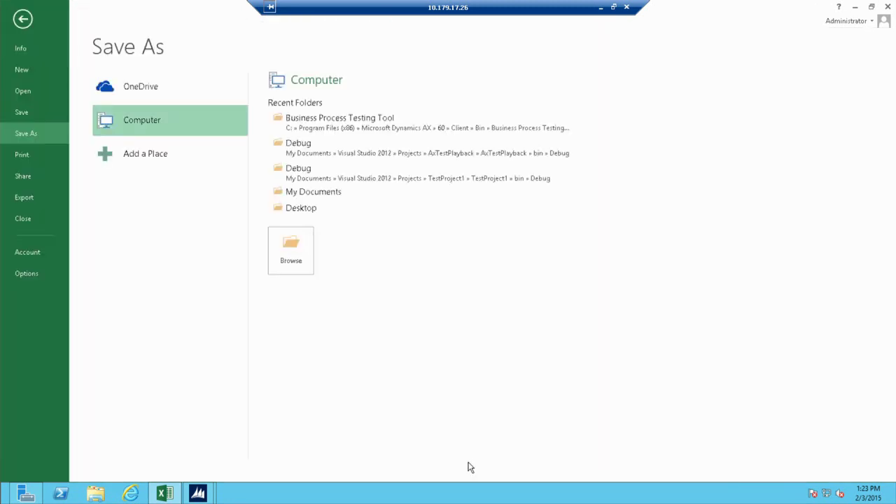
left_click(347, 130)
type("Demo1")
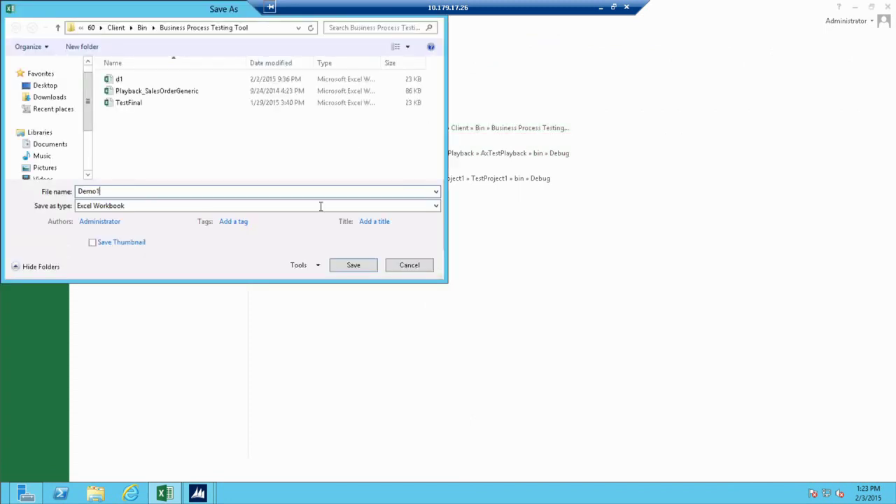
left_click(354, 267)
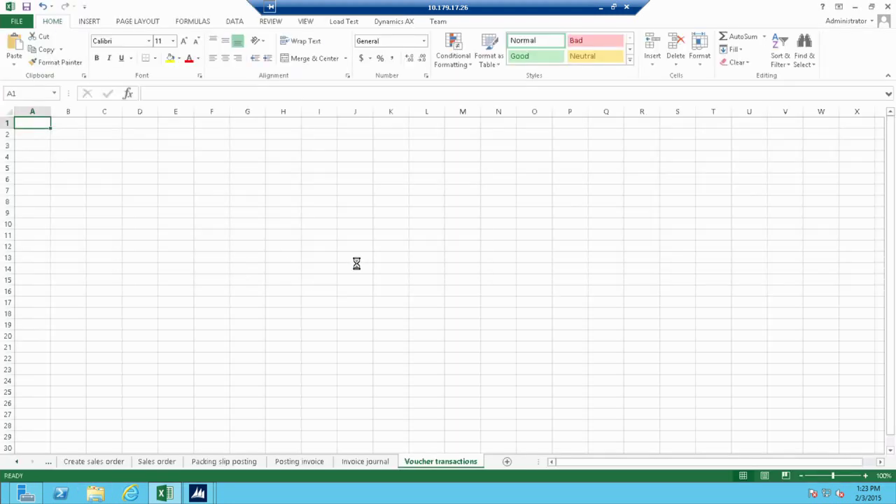
- Switch to Task recorder in Dynamics AX and check the test scripts folder path in its parameters
left_click(207, 491)
left_click(246, 444)
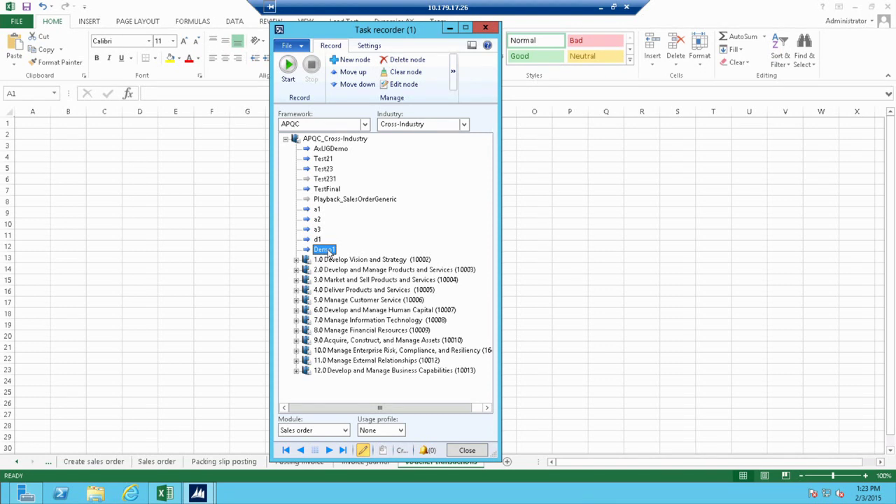
left_click(370, 49)
left_click(444, 60)
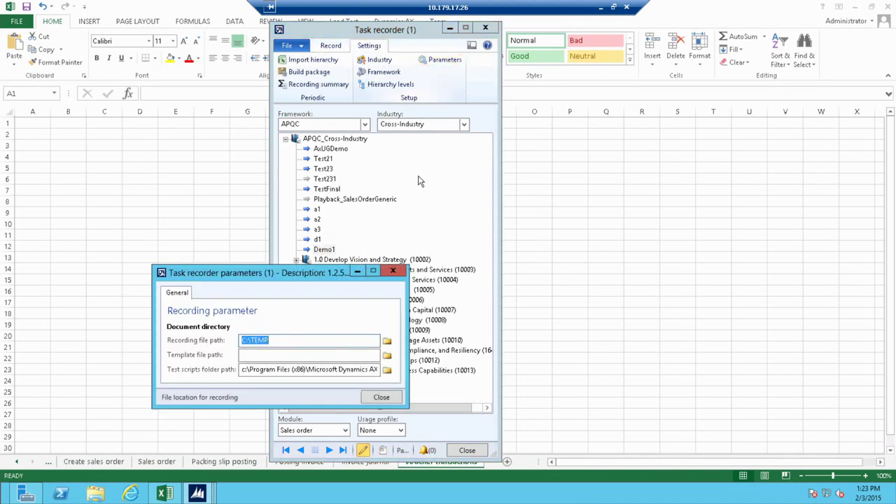
left_click_drag(252, 368, 443, 382)
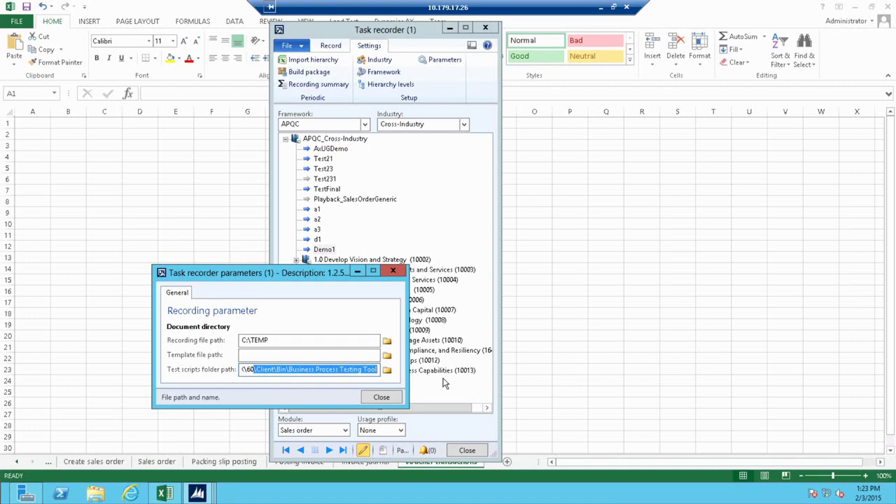
left_click(378, 396)
left_click(379, 396)
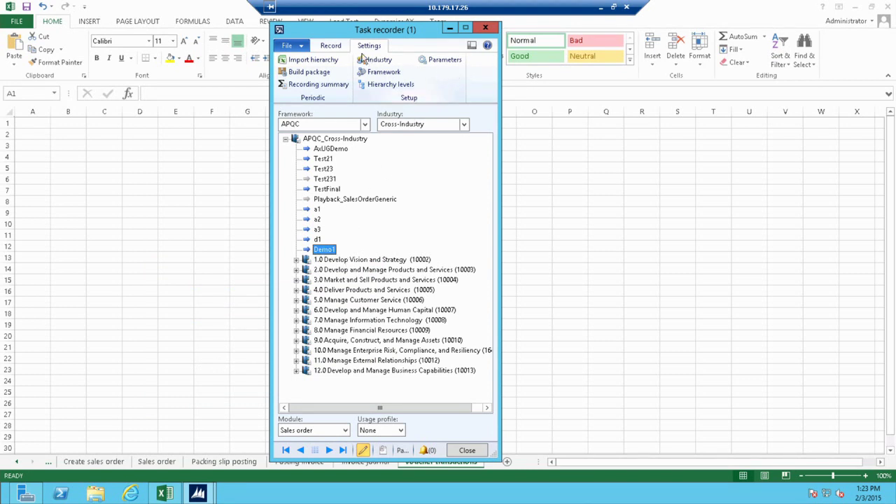
- Start playback of the Demo1 node and bring the Dynamics AX client to the front
left_click(330, 45)
left_click(454, 73)
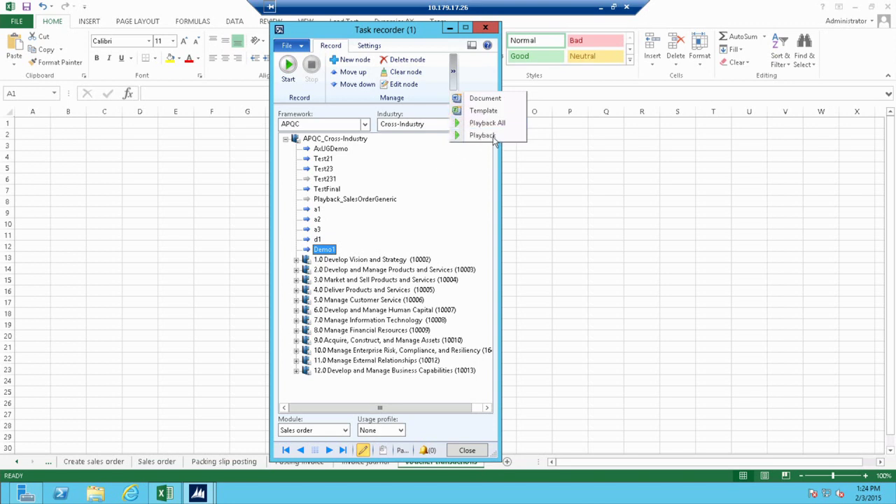
left_click(493, 135)
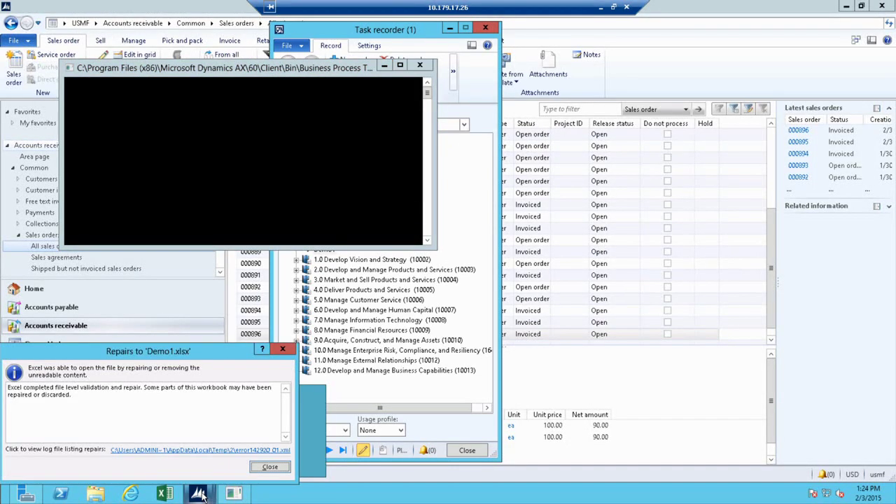
left_click(199, 494)
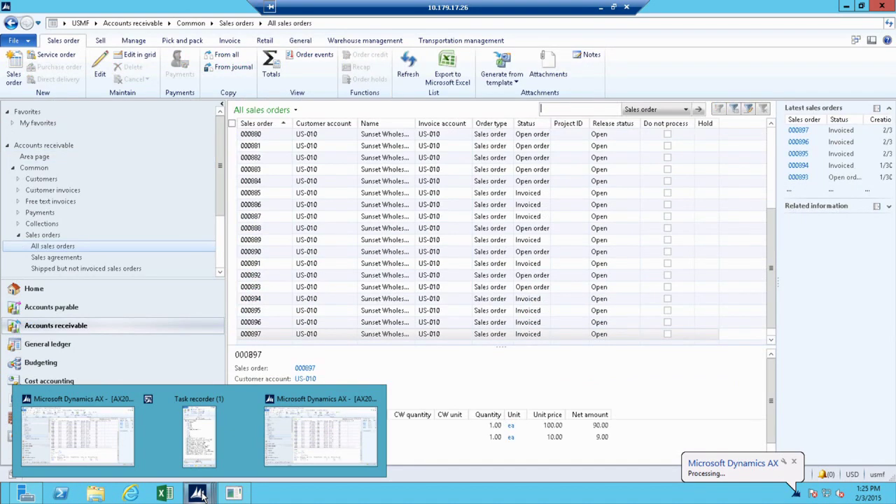
- Create a new sales order for the Sunset Wholesales customer account
left_click(12, 70)
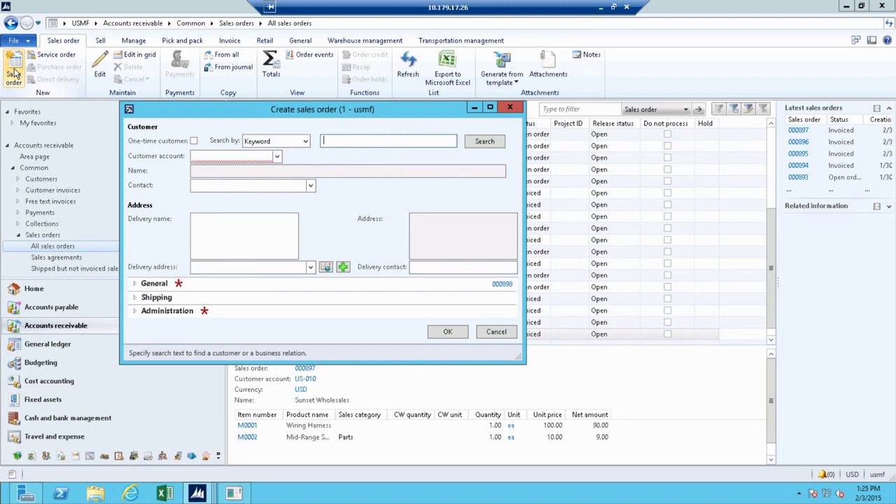
key("Tab")
key("Tab")
type("US-010")
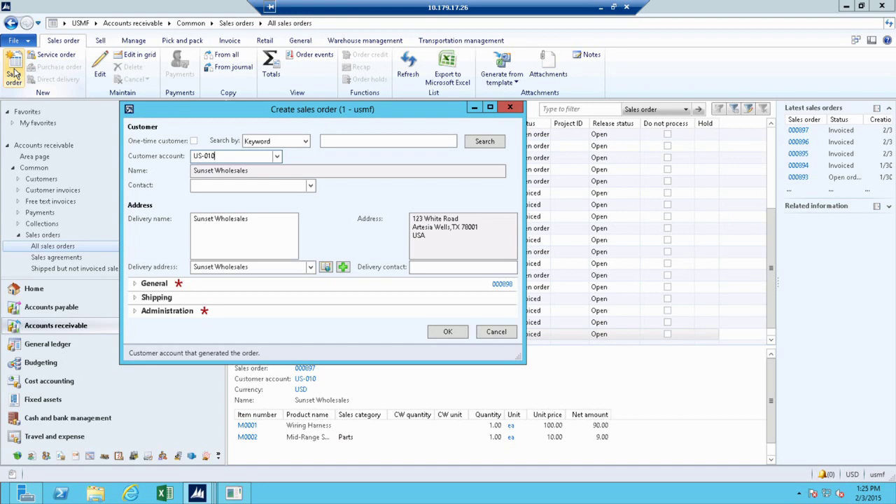
left_click(447, 331)
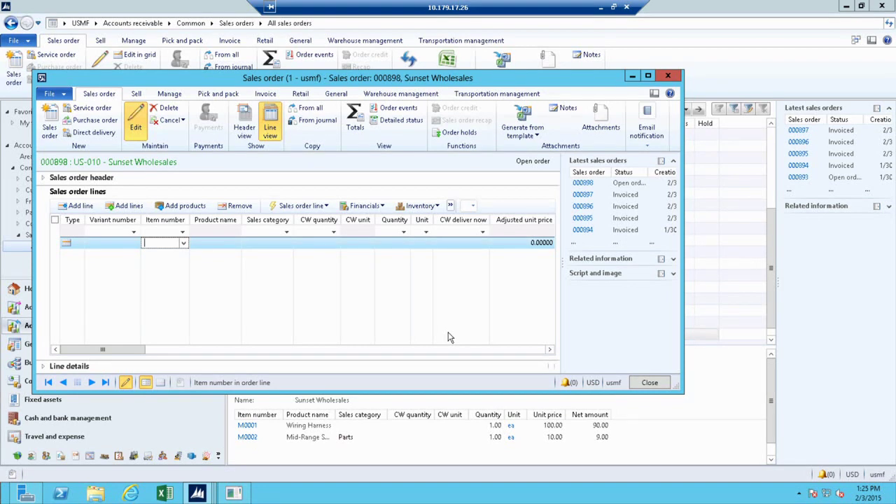
- Add a sales order line for item M0001 with unit price 100 and discount percent 10
left_click(78, 207)
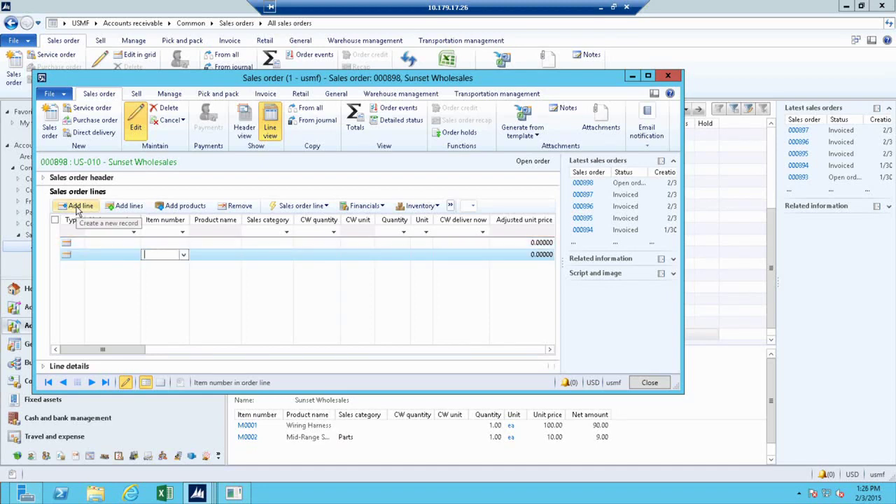
type("M0001")
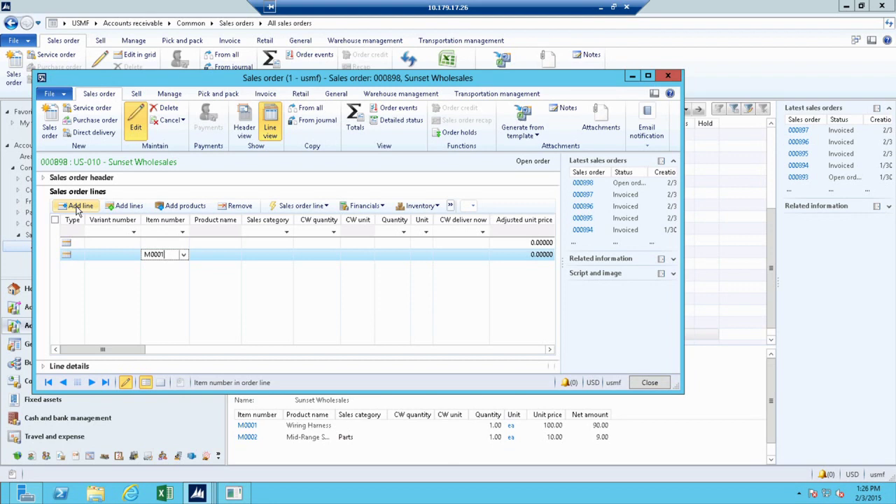
key("Tab")
key("Tab")
key("Tab")
key("Tab")
key("Tab")
key("Tab")
type("100")
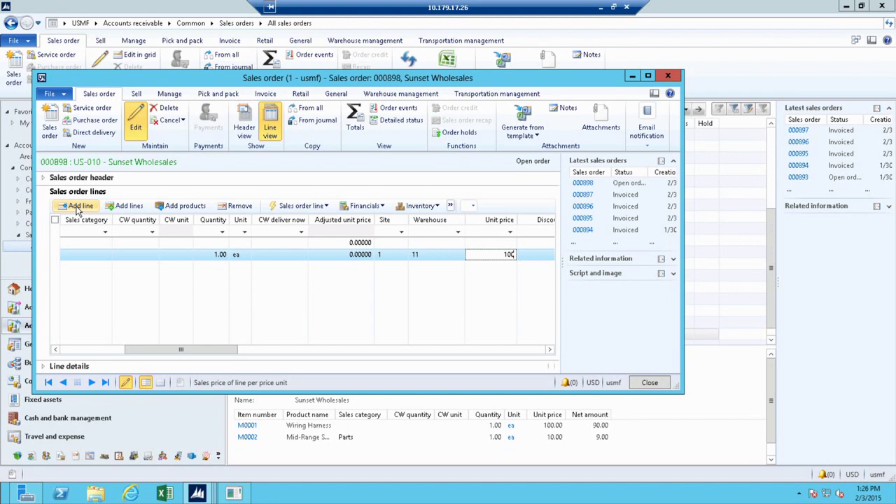
key("Tab")
key("Tab")
type("10")
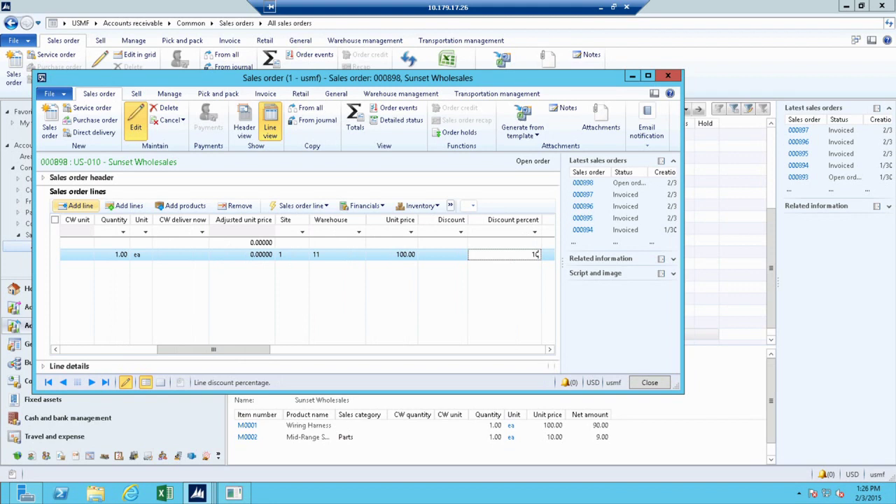
- Add a second order line for item M0002 with unit price 100 and discount percent 10
left_click(79, 208)
type("M0002")
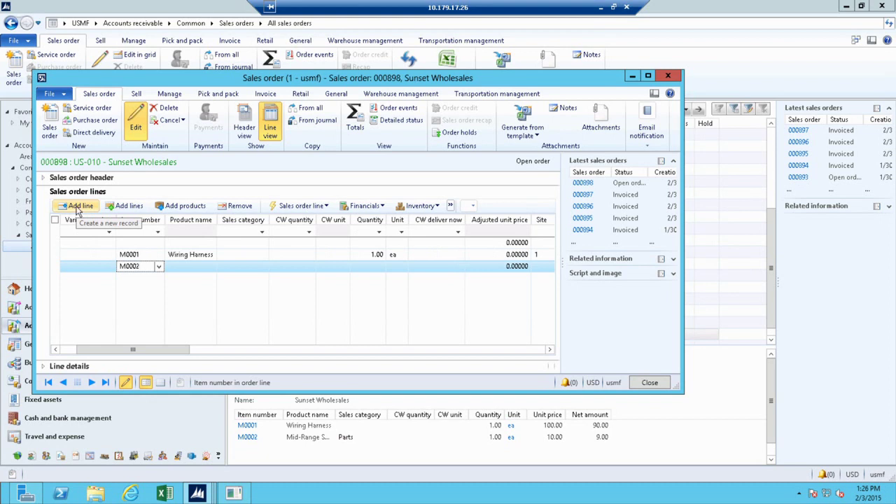
key("Tab")
type("100")
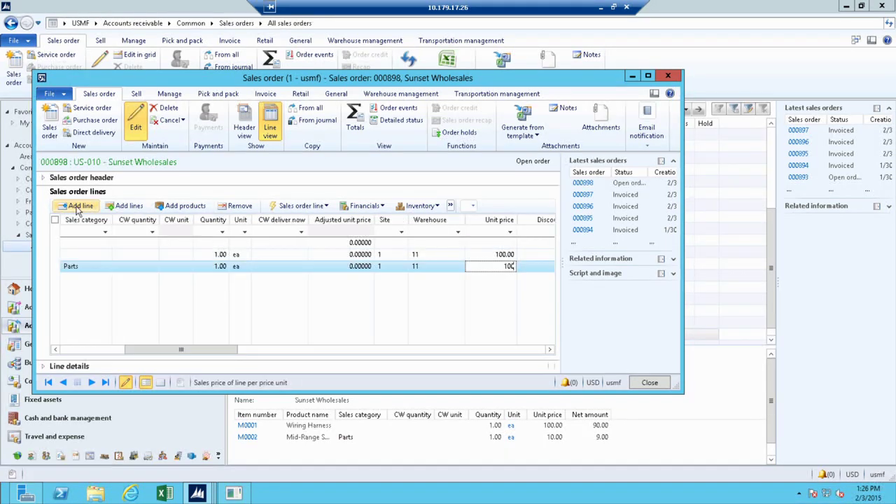
key("Tab")
key("Tab")
type("10")
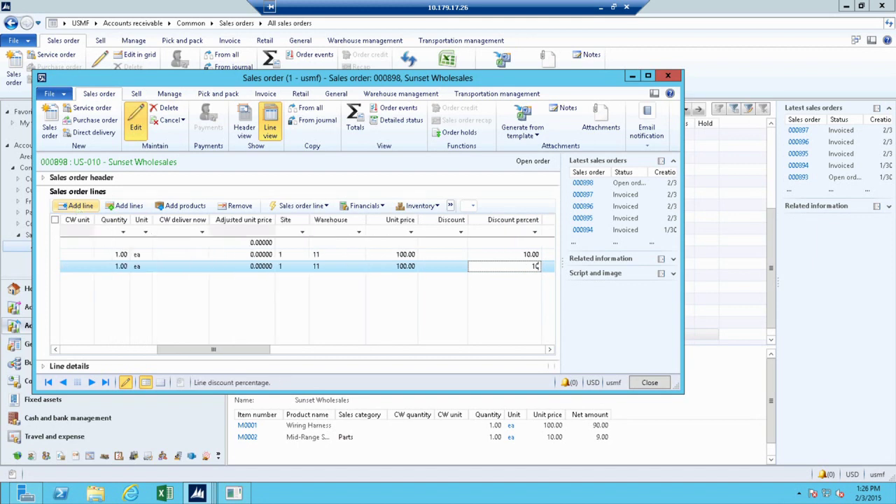
- Post the sales order's packing slip with quantity All and dismiss the credit limit messages
left_click(77, 208)
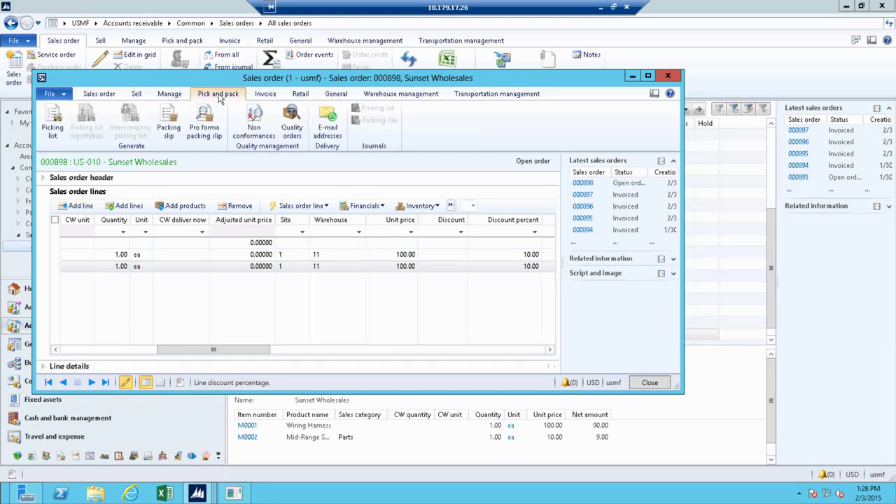
left_click(169, 123)
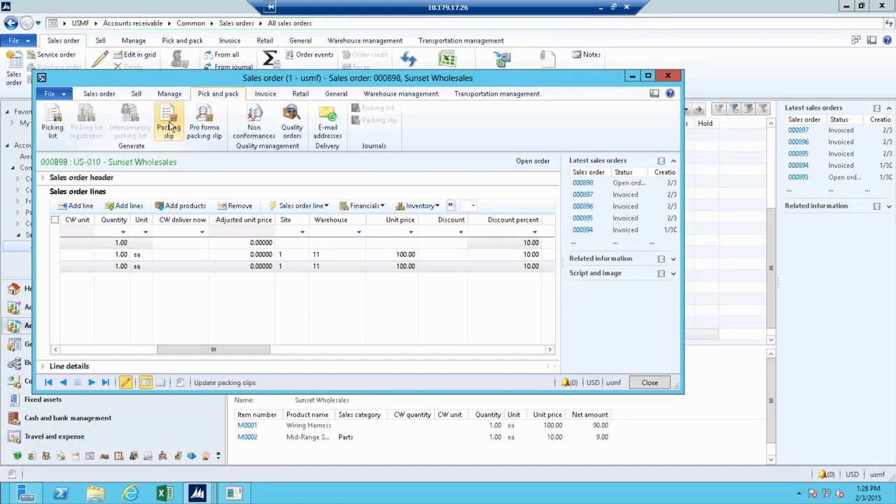
left_click(168, 122)
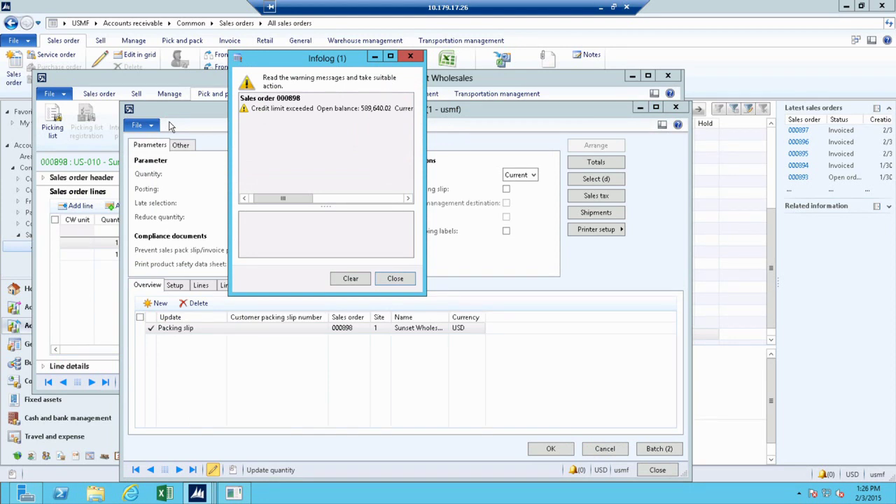
left_click(395, 280)
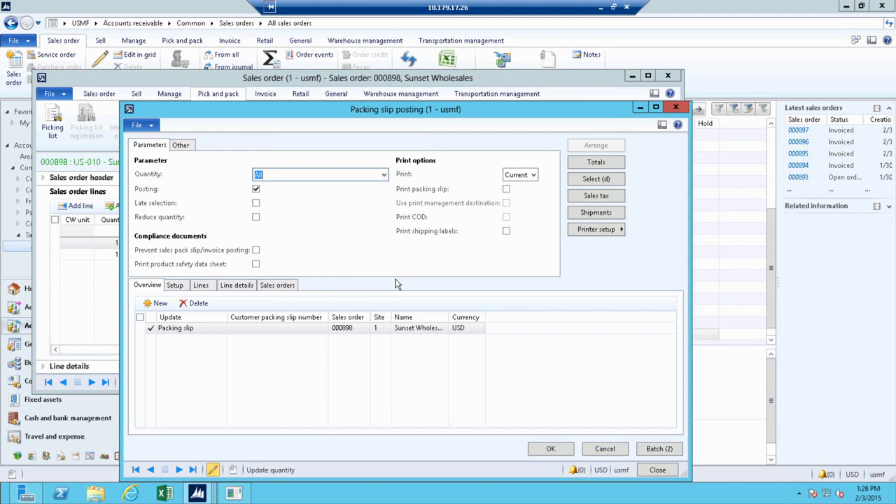
left_click(265, 174)
left_click(550, 448)
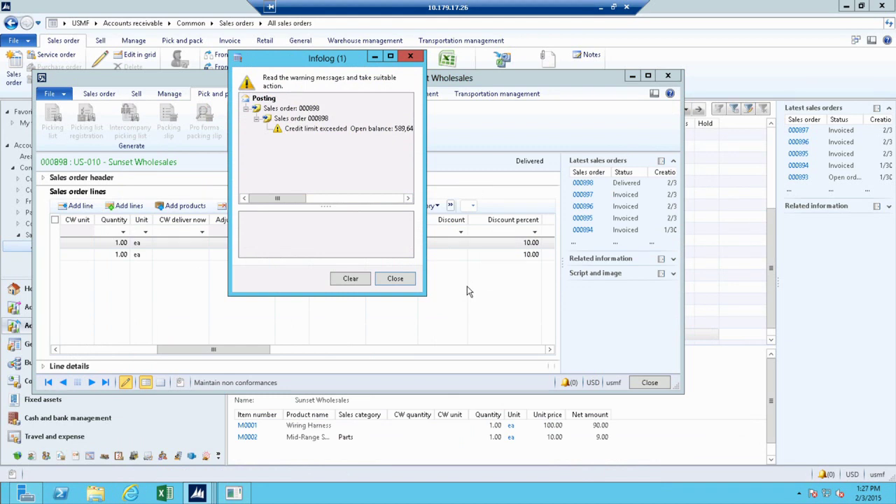
left_click(395, 282)
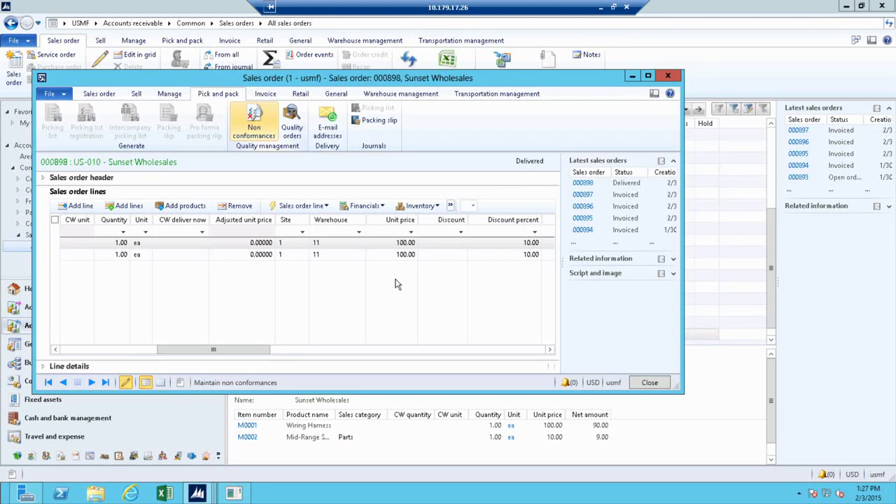
- Post the sales order's invoice with quantity All and close the message log
left_click(265, 93)
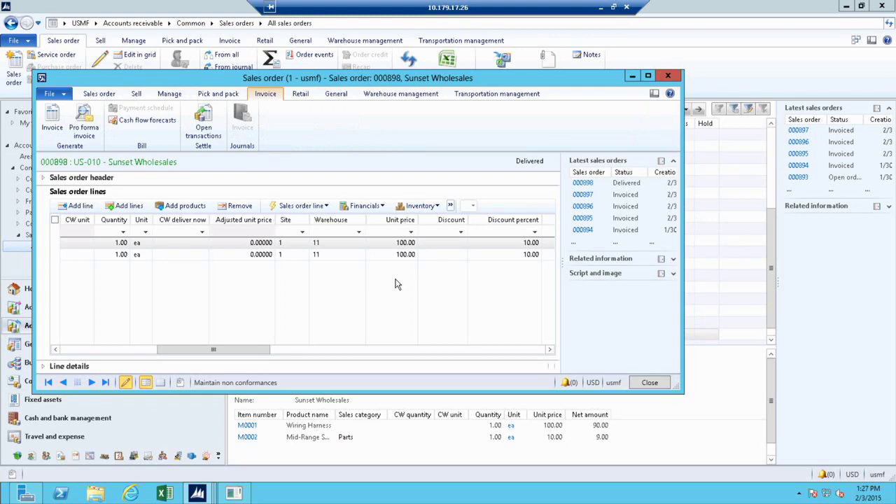
left_click(52, 122)
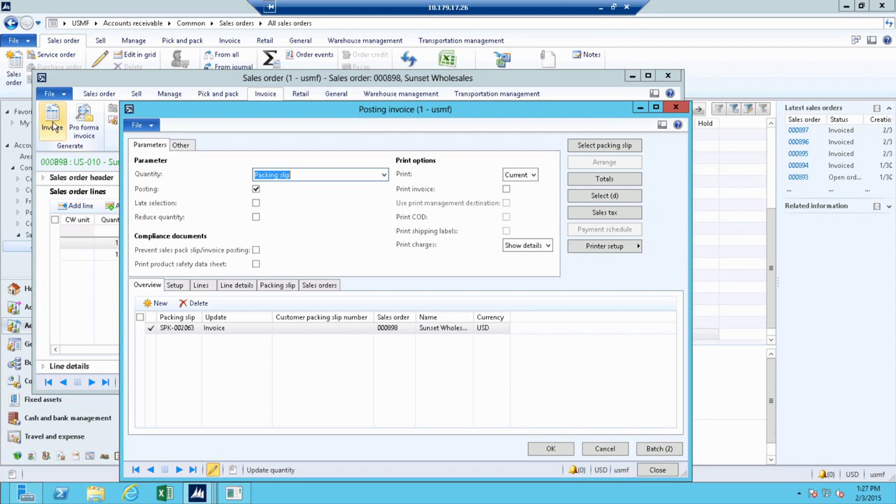
type("All")
left_click(550, 449)
left_click(467, 285)
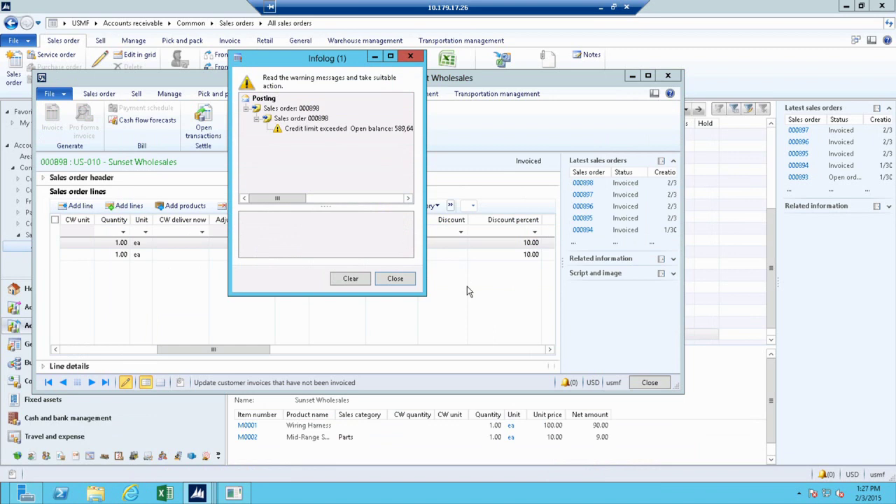
left_click(395, 279)
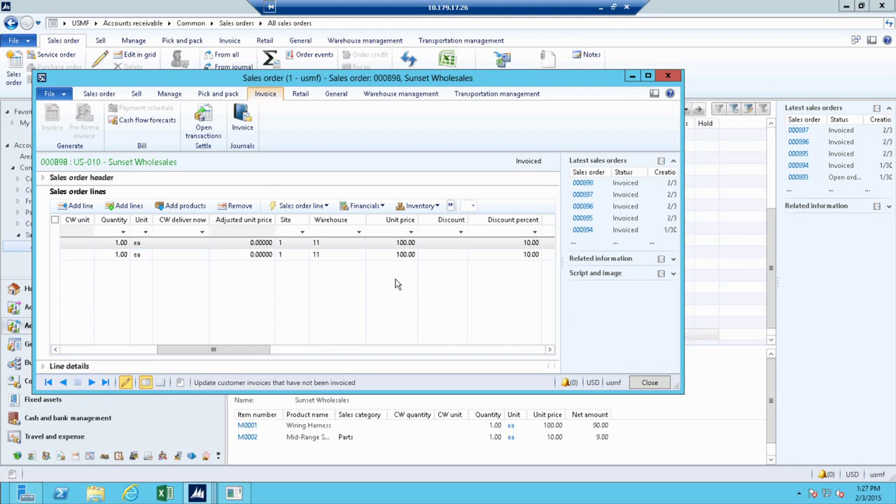
- Examine the voucher transactions of the posted invoice from its invoice journal, and close them
left_click(242, 122)
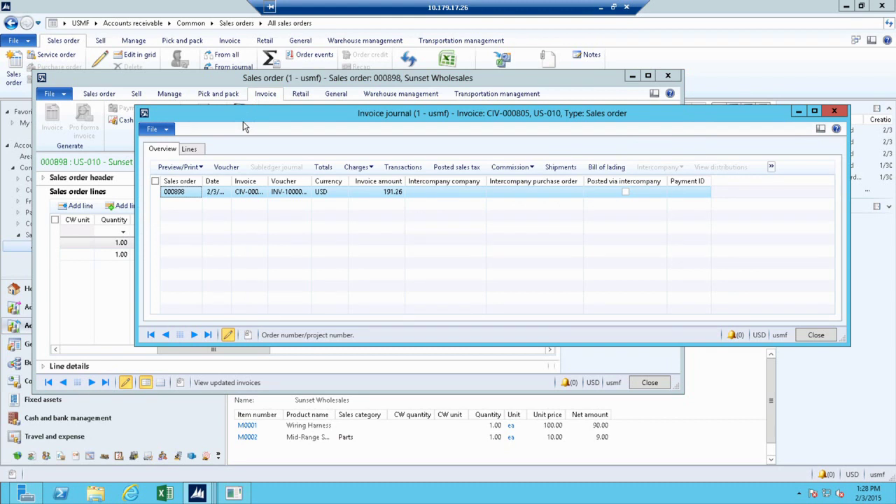
left_click(226, 167)
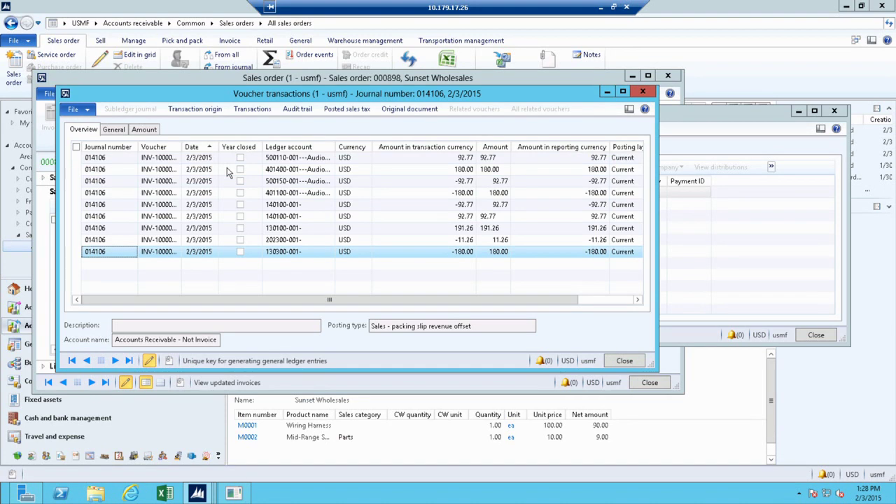
key("Escape")
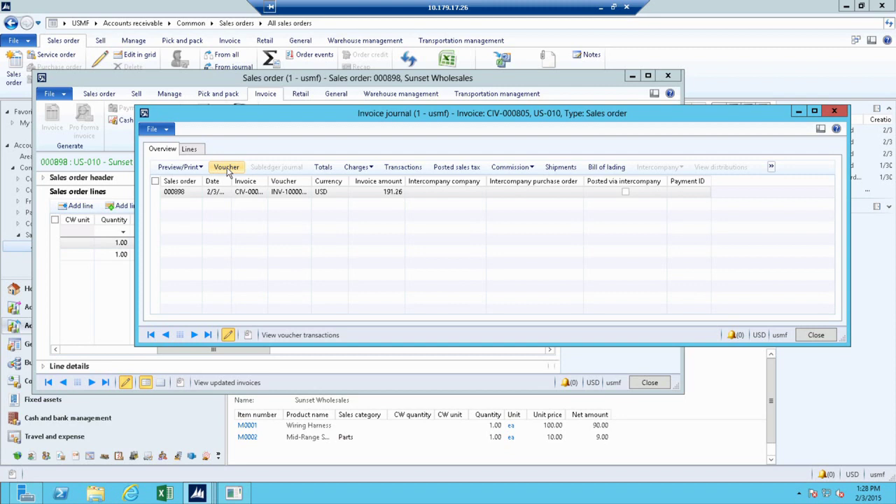
- Close the invoice journal and the sales order form to finish the playback's remaining close actions
key("Escape")
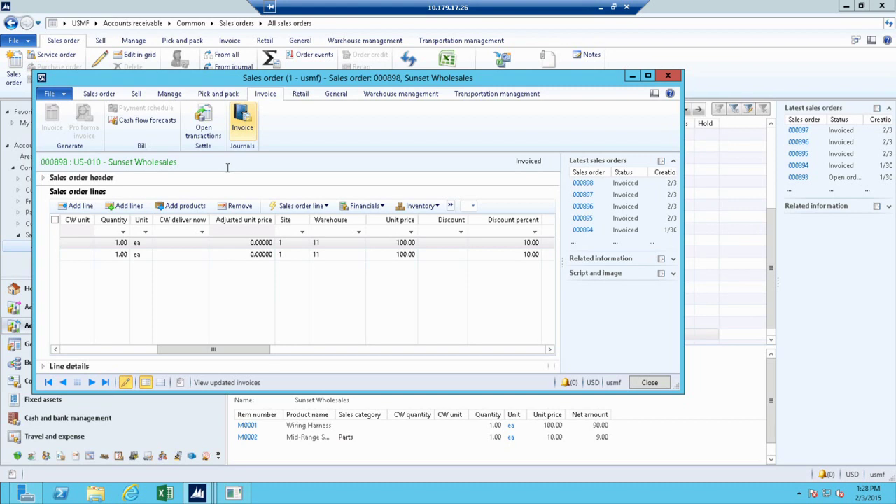
key("Escape")
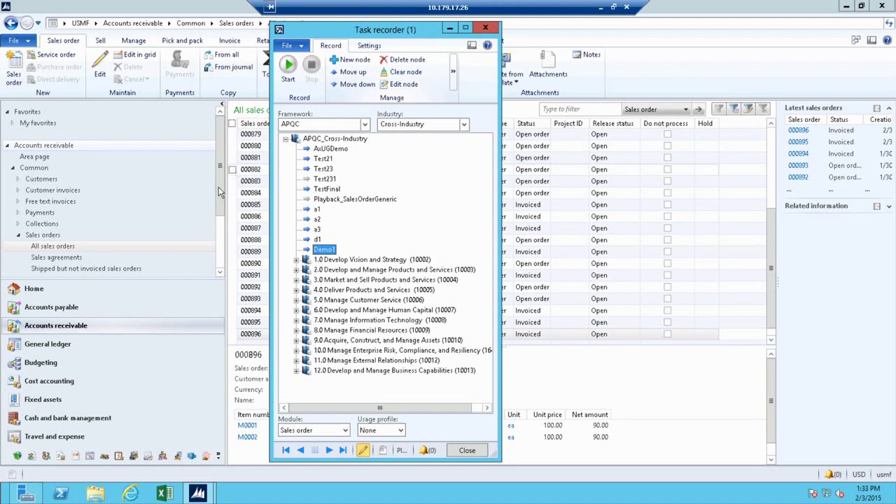
- View the files in the Business Process Testing Tool folder, and minimize the folder window
right_click(99, 494)
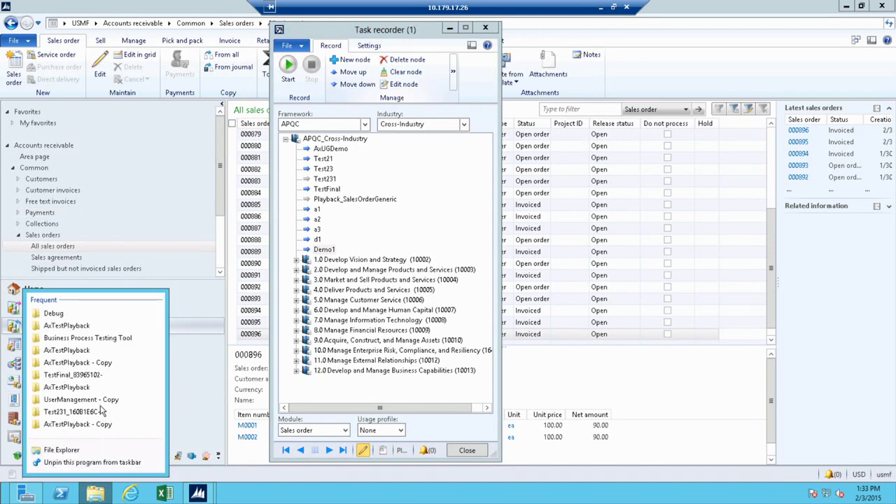
key("Escape")
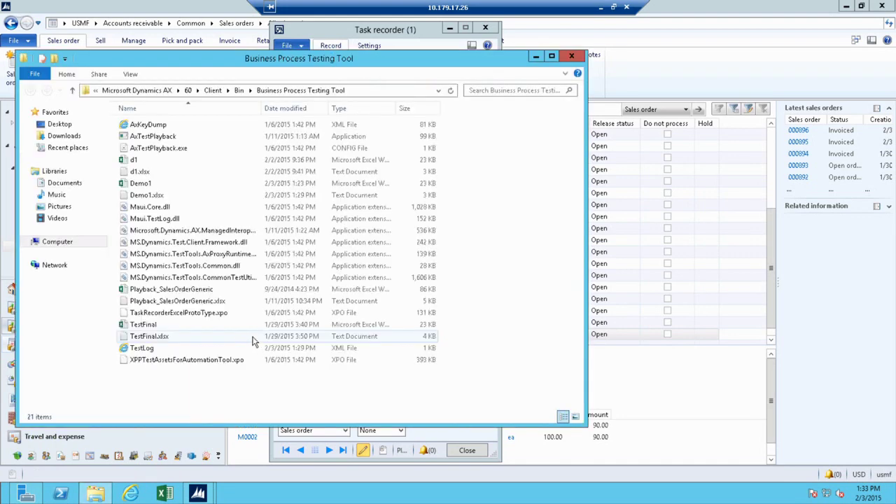
left_click(536, 56)
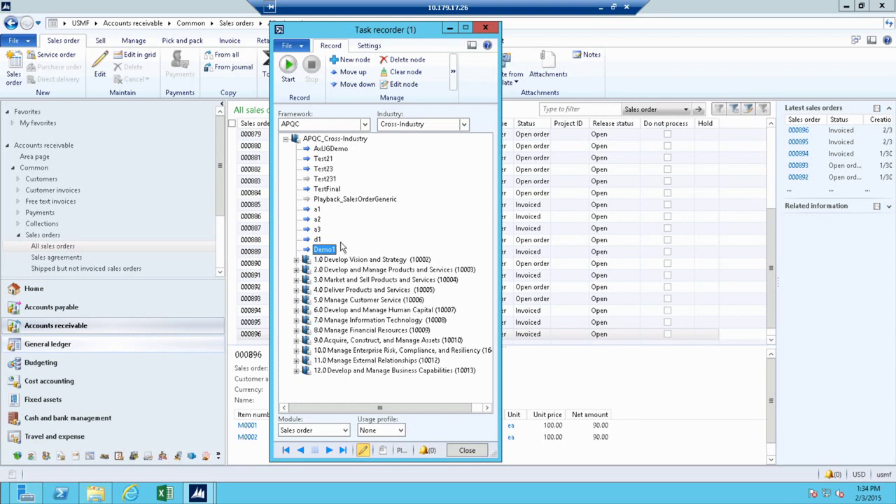
- Expand the APQC hierarchy in Task recorder down to 1.1.1 Assess the external environment and select node 1.1.1.1 Analyze and evaluate competition
left_click(350, 140)
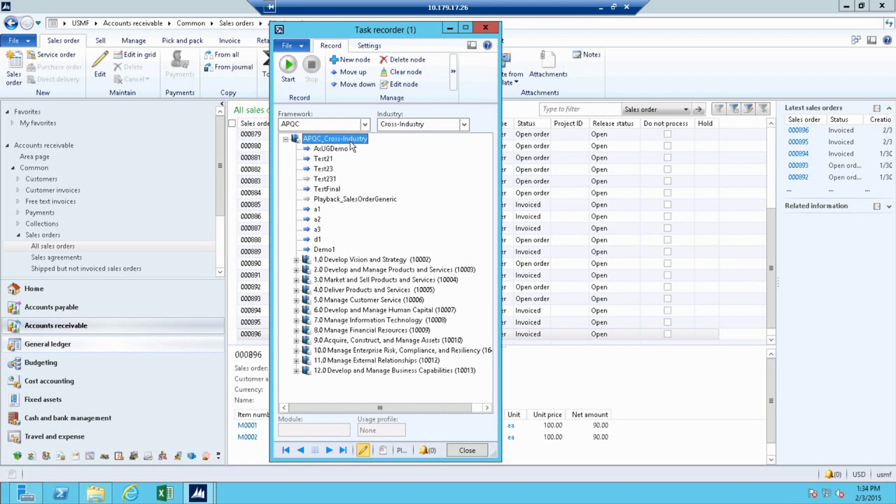
left_click(296, 260)
left_click(305, 269)
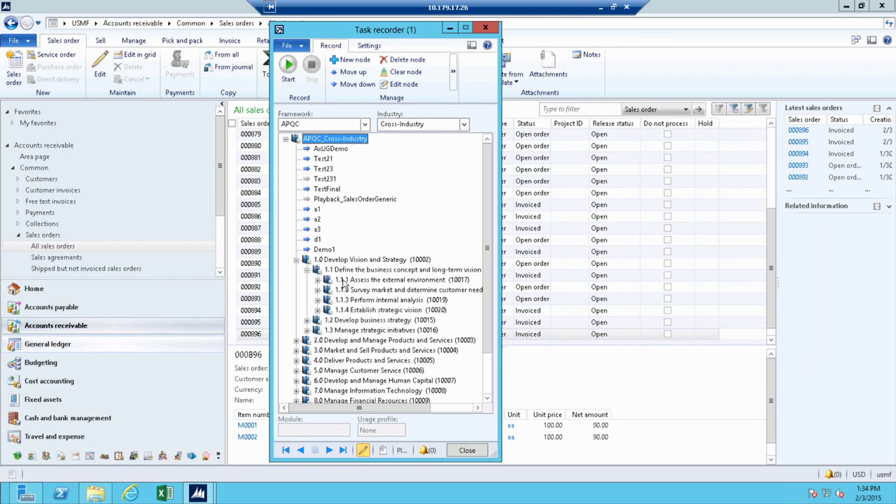
left_click(318, 281)
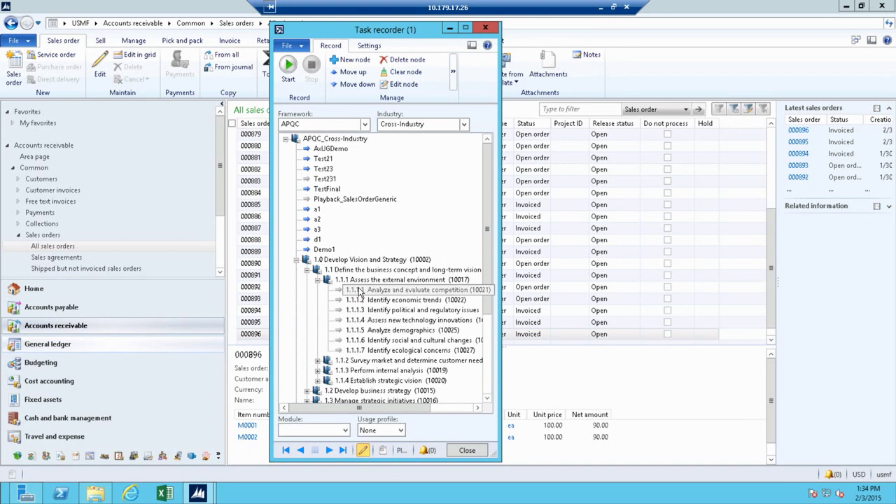
left_click(358, 290)
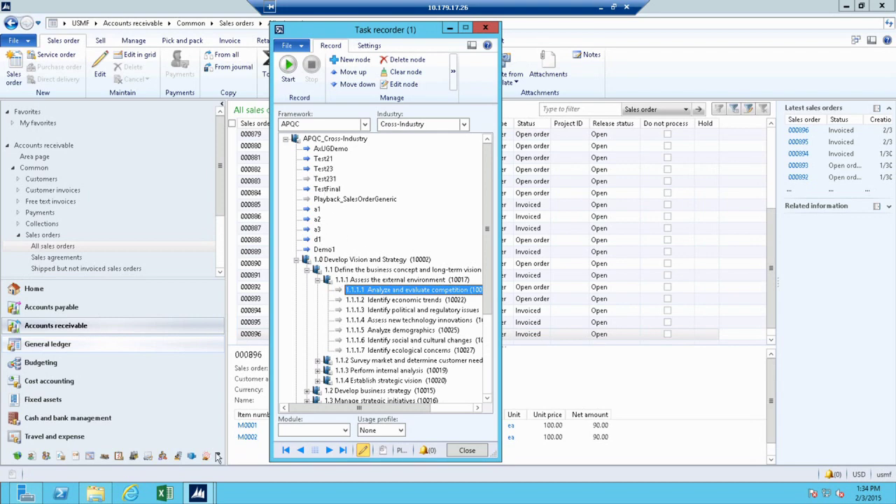
- Sort the Business Process Testing Tool folder by date modified, check the Demo1.xlsx result in the TestLog XML file, and close it
left_click(108, 494)
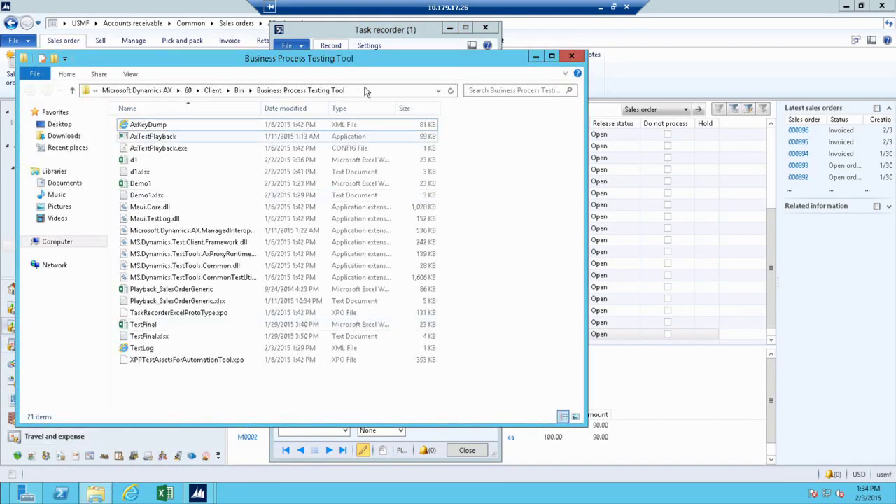
left_click(286, 111)
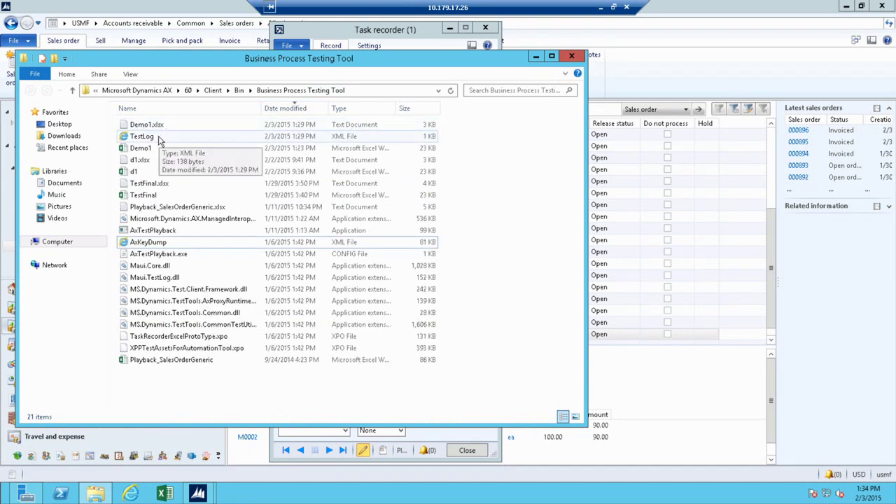
left_click_drag(159, 139, 163, 141)
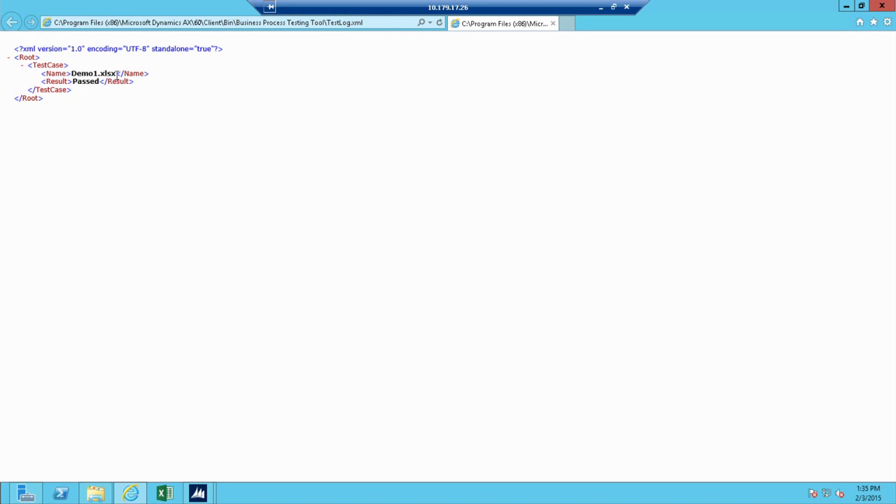
double_click(81, 75)
left_click(881, 5)
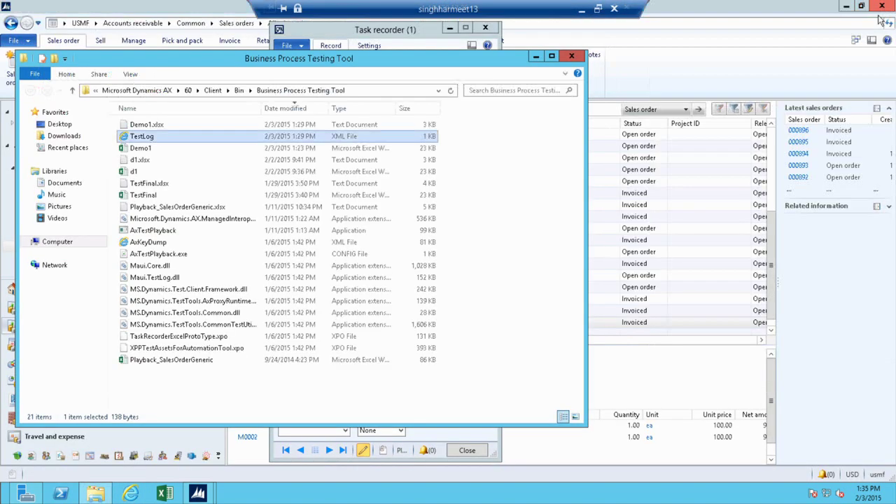
- Examine the Demo1.xlsx text log, highlighting the Sheet1 row 5 entry above the infolog warning, and close the log
double_click(162, 124)
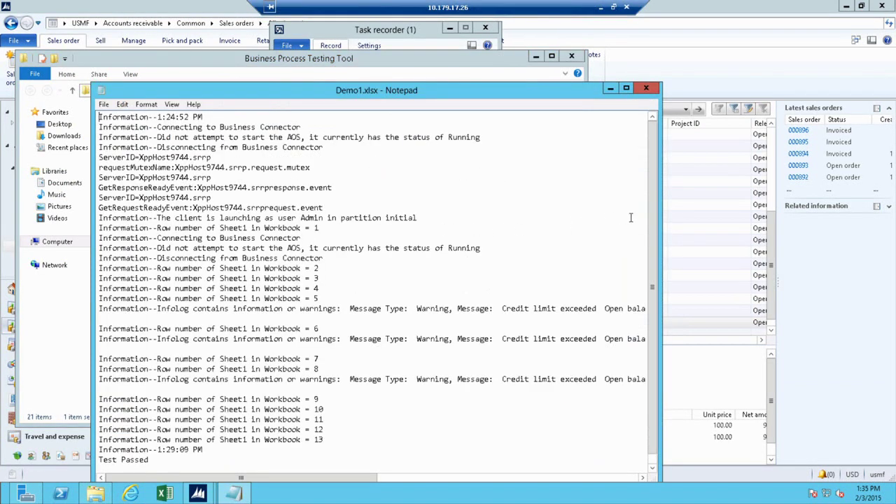
scroll(658, 301, "down", 1)
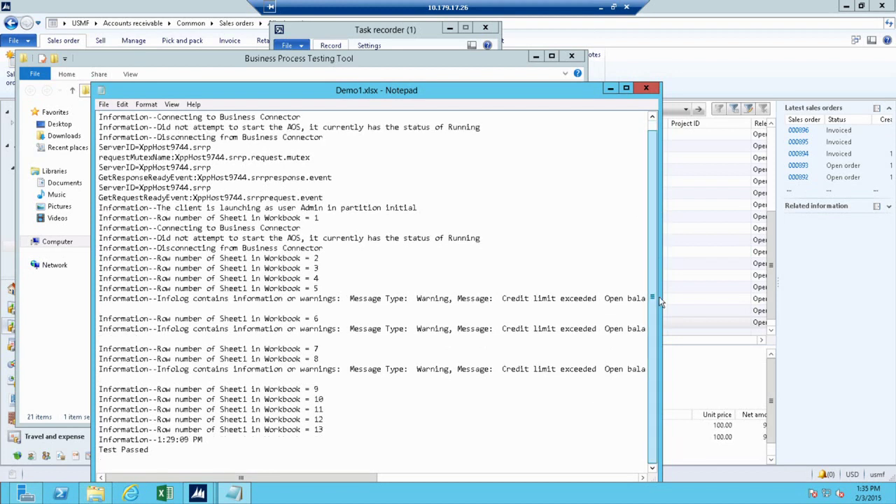
left_click(252, 299)
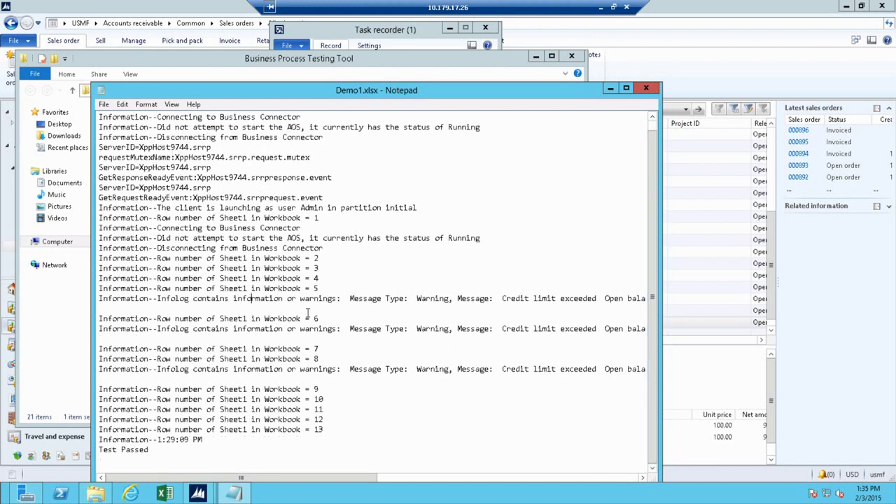
key("ctrl+Left")
key("ctrl+Left")
left_click_drag(191, 289, 323, 288)
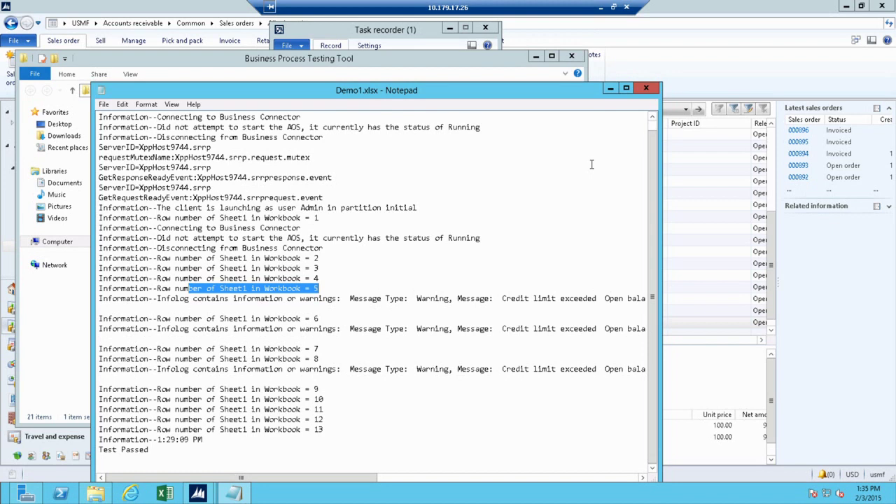
left_click(646, 89)
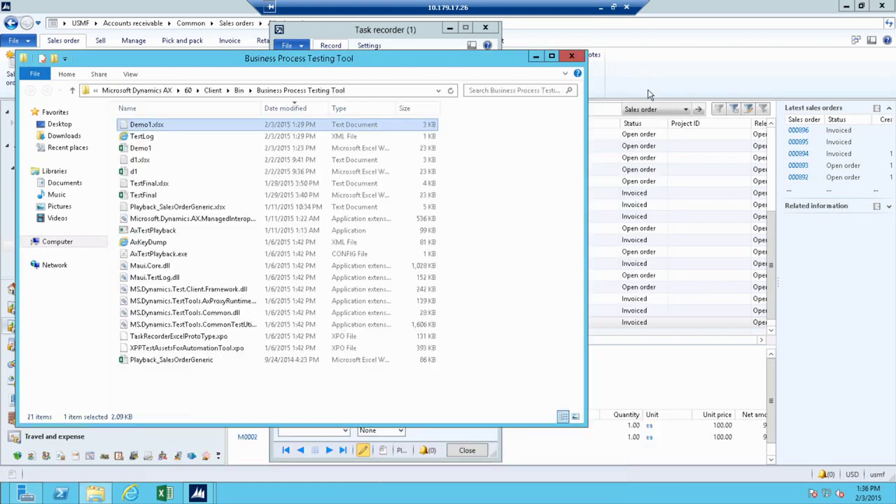
- Open the Demo1 Excel workbook from the Business Process Testing Tool folder and display its Sheet1 worksheet
left_click(535, 57)
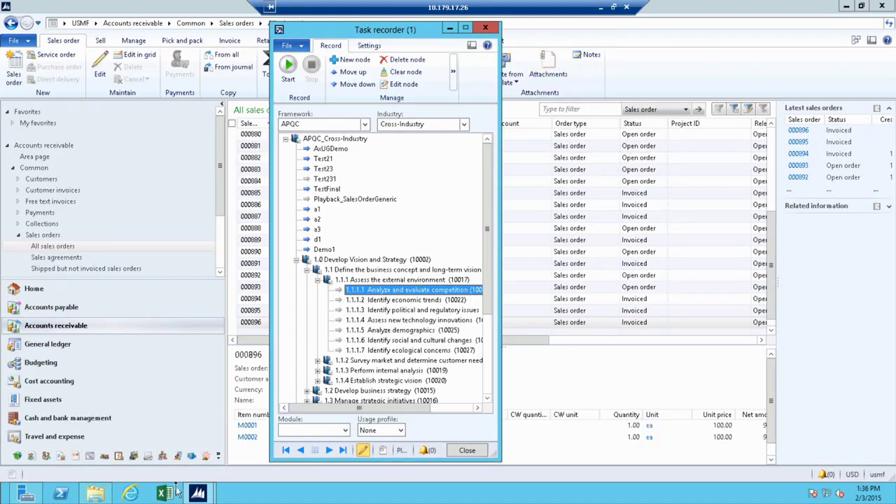
left_click(96, 493)
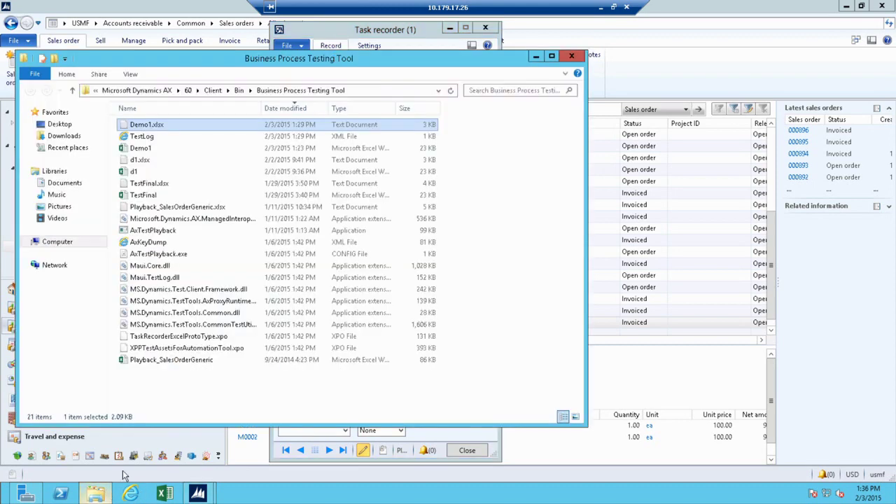
left_click(152, 149)
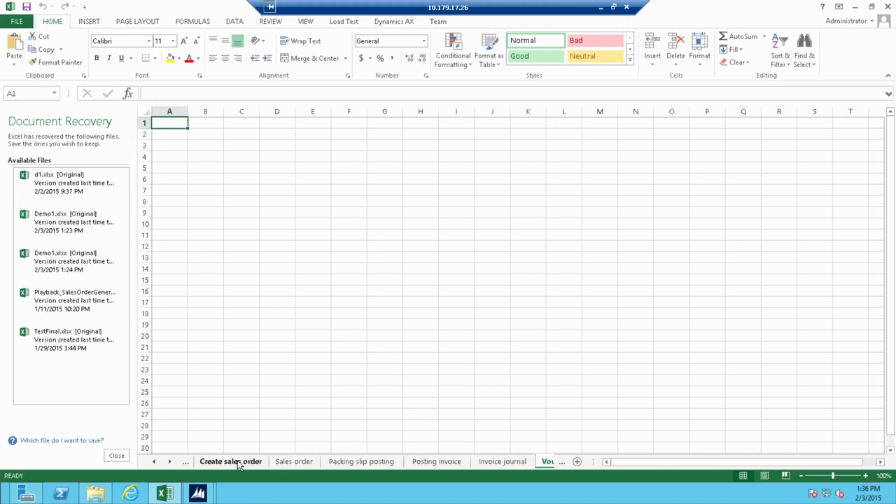
left_click(154, 461)
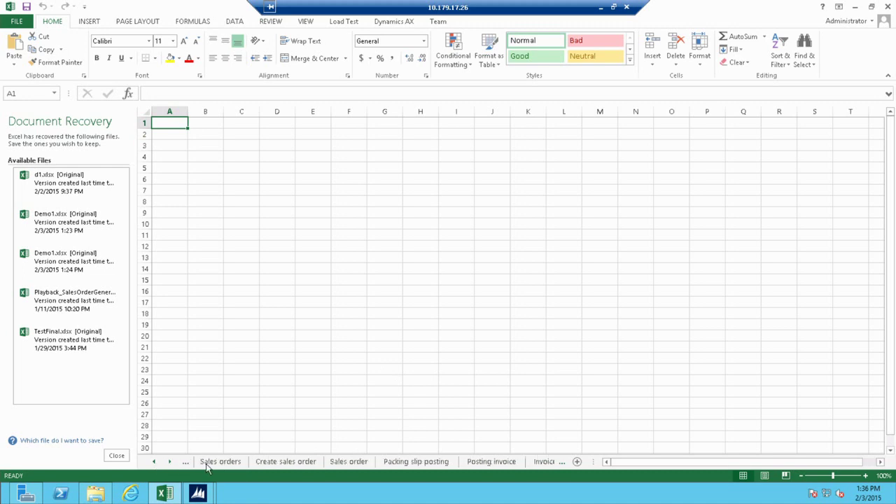
left_click(154, 462)
left_click(215, 463)
right_click(215, 467)
left_click(266, 439)
double_click(242, 404)
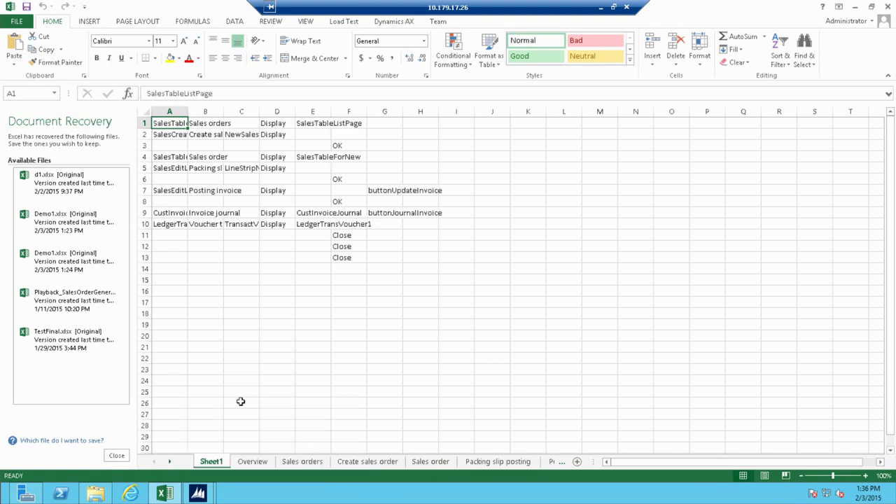
- Widen column A of Sheet1 and examine the recorded form entries down to row 5, SalesEditLines
left_click_drag(189, 112, 213, 121)
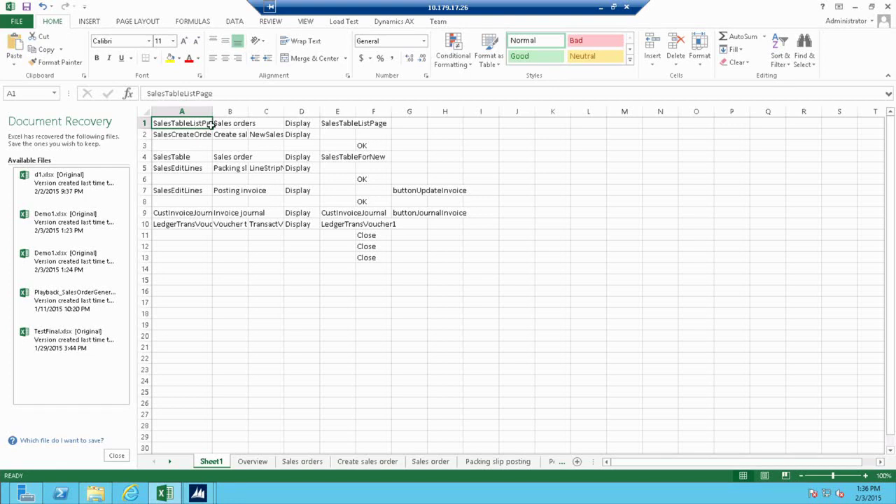
left_click(208, 133)
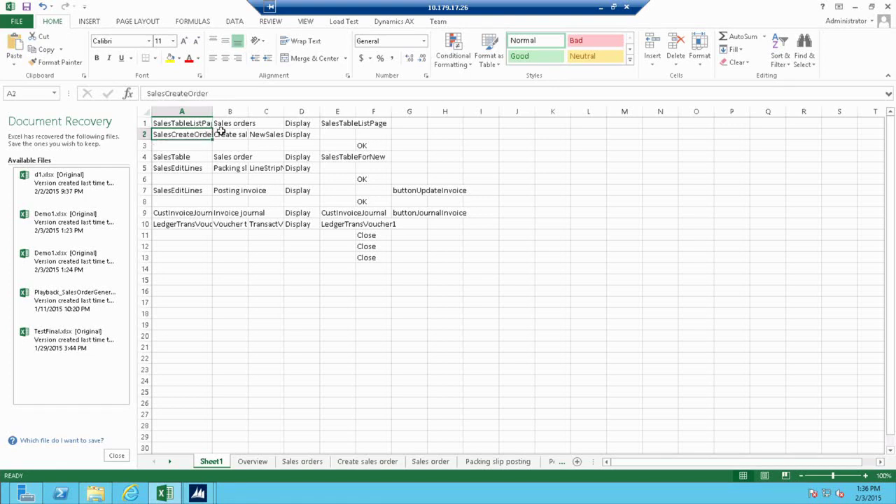
left_click(210, 146)
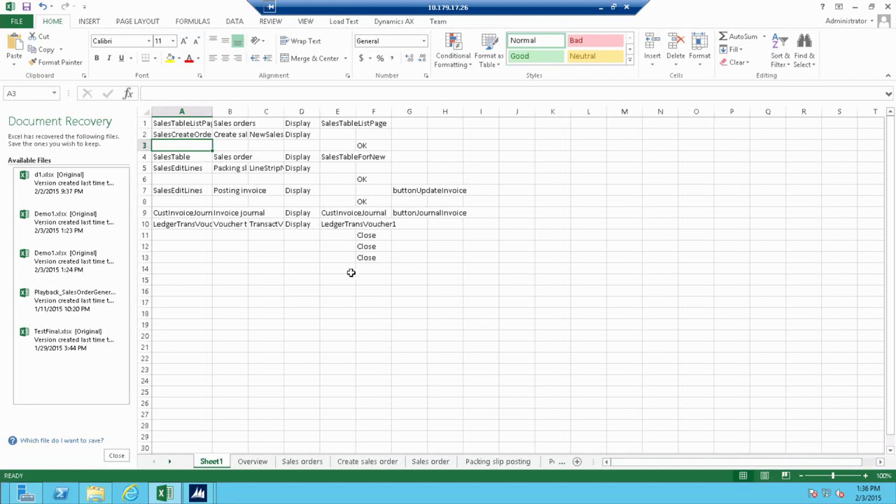
left_click(142, 168)
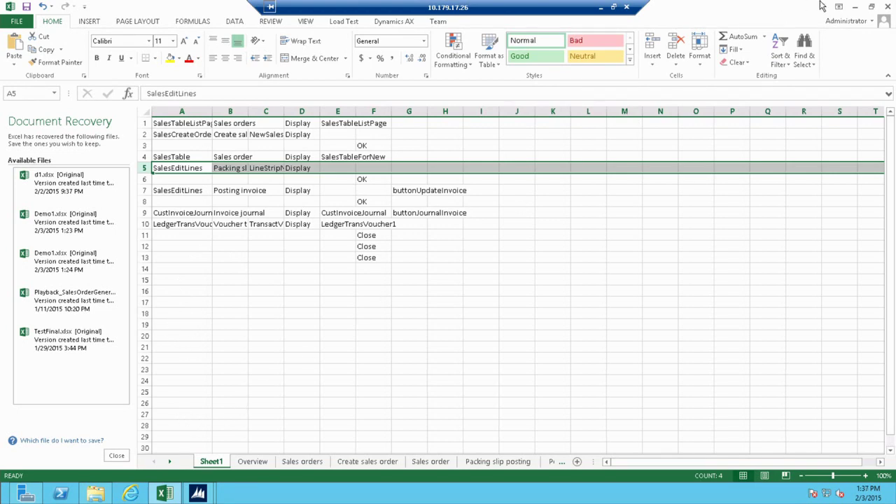
- Minimize the workbook, review the test case result in the TestLog XML file again, and minimize the browser
left_click(854, 7)
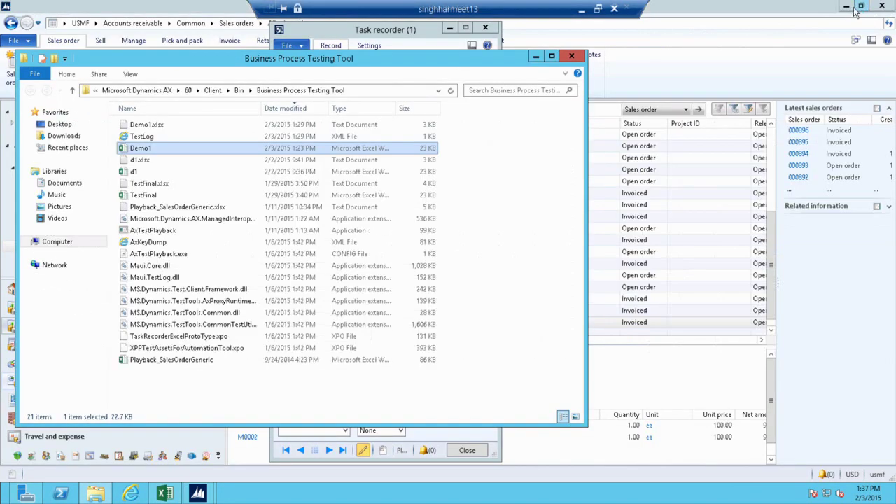
double_click(162, 136)
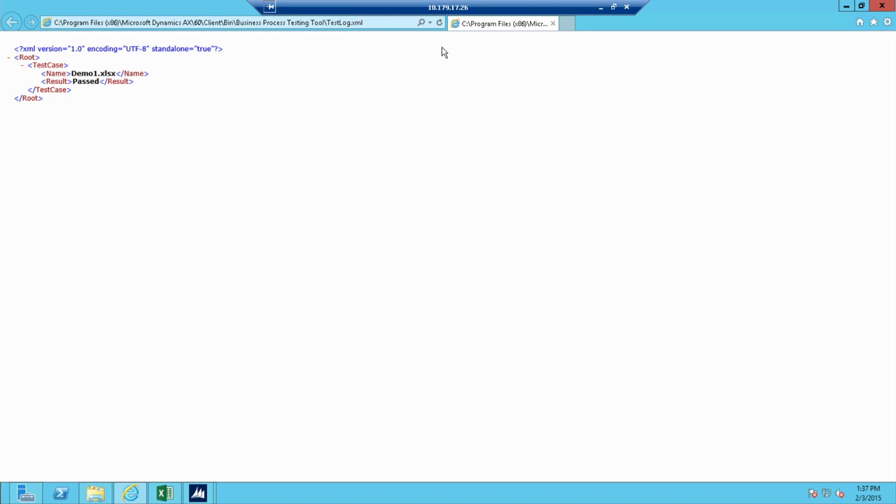
left_click(845, 6)
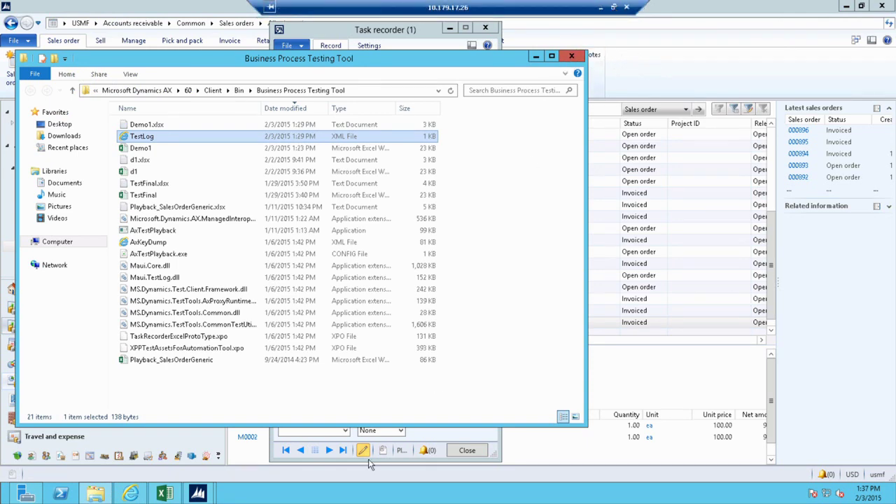
- Switch back to the Demo1 workbook in Excel and compare its Voucher transactions and Sales order worksheets
left_click(165, 493)
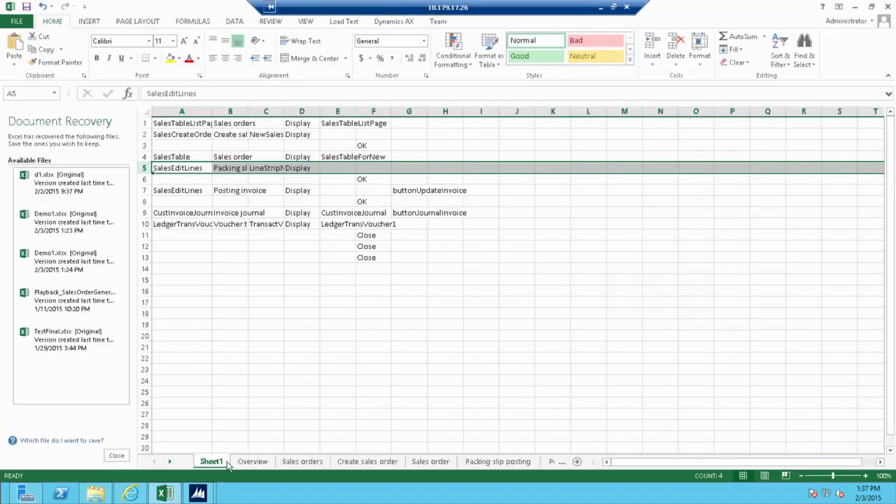
left_click(170, 462)
left_click(171, 462)
left_click(173, 463)
left_click(173, 462)
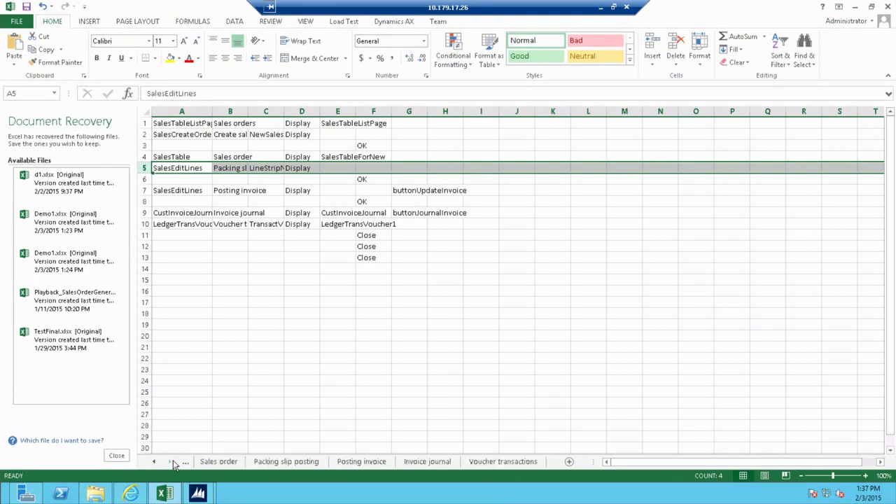
left_click(490, 463)
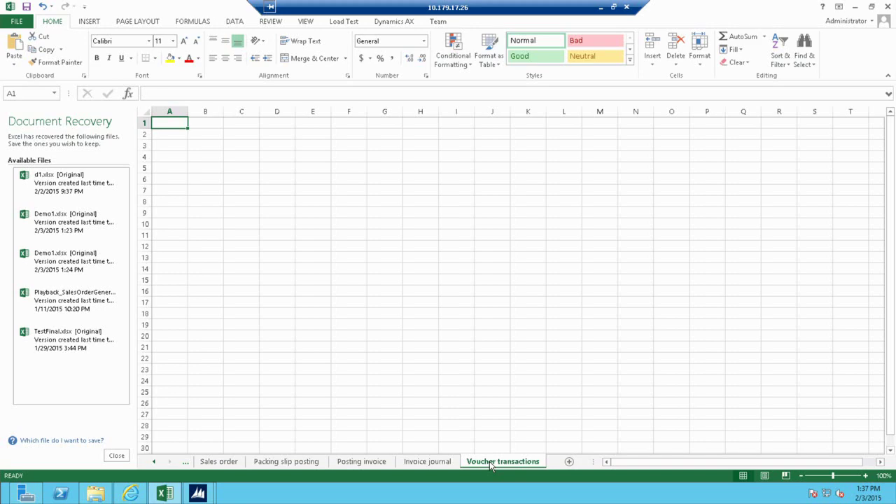
left_click(218, 463)
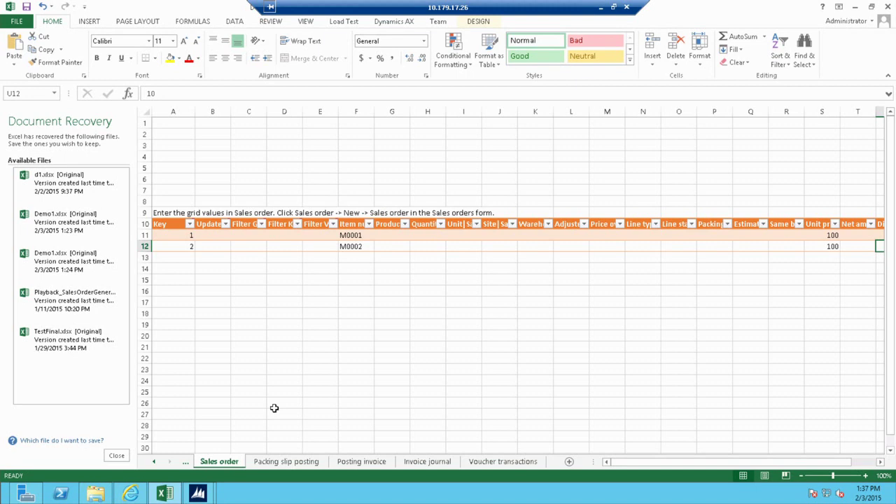
left_click(495, 464)
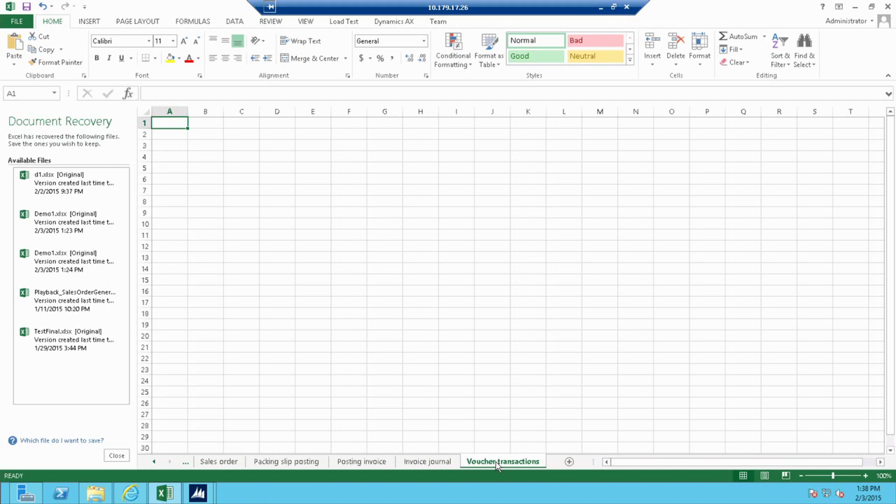
- Create a table with headers over A9:H11 on the Voucher transactions sheet and rename its first column header to Key
left_click(180, 215)
left_click_drag(181, 215, 410, 237)
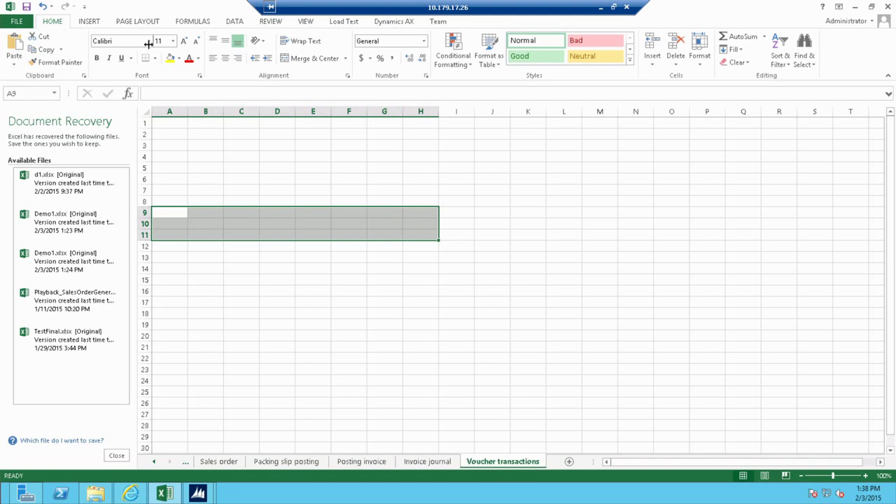
left_click(100, 23)
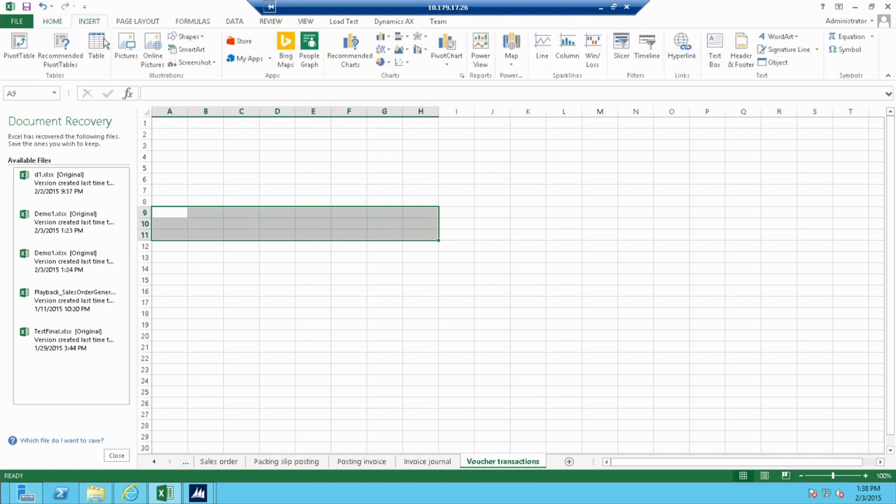
left_click(98, 51)
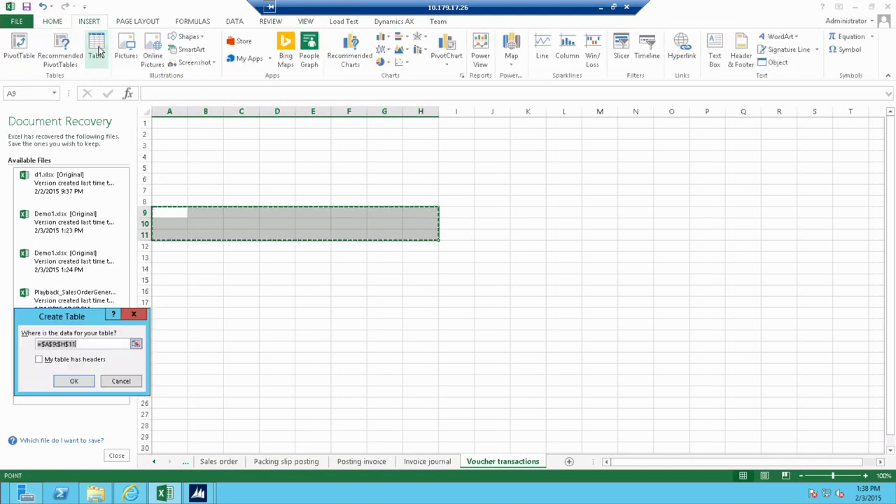
left_click(38, 359)
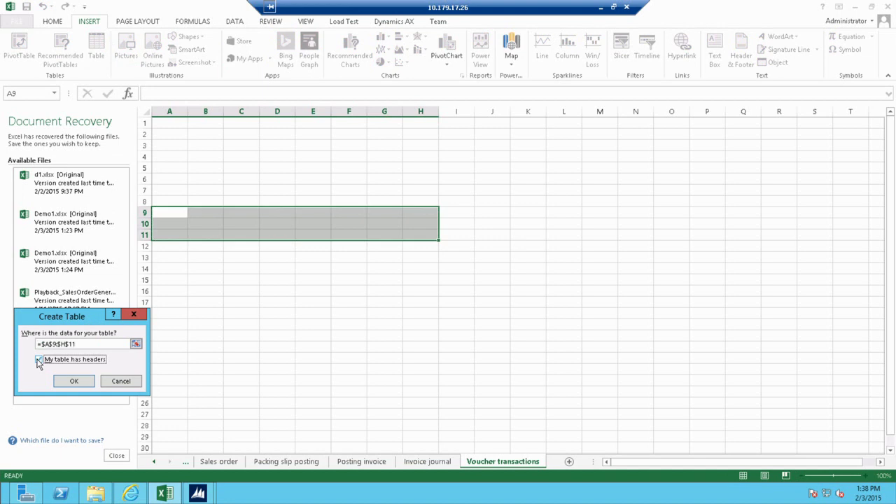
left_click(75, 382)
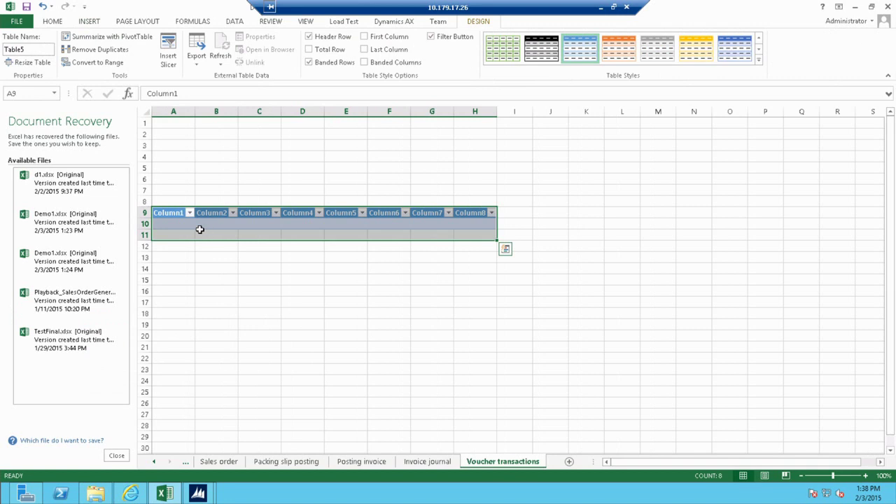
left_click(171, 214)
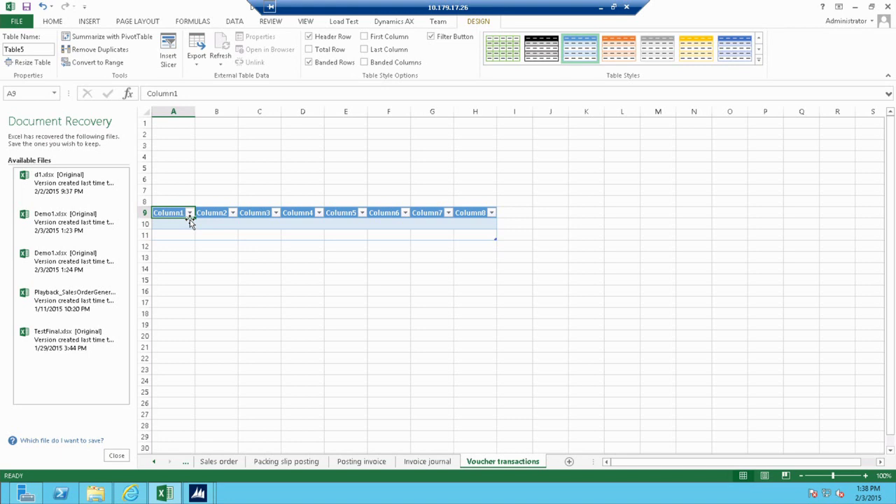
type("Key")
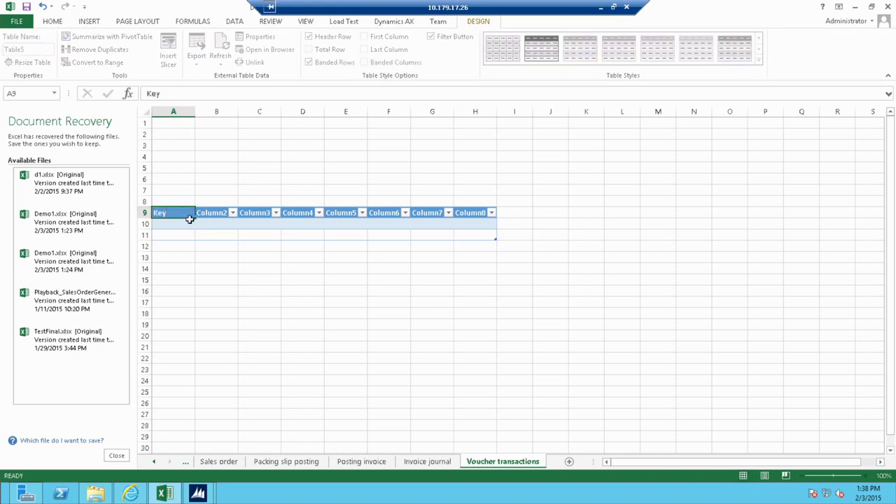
key("Tab")
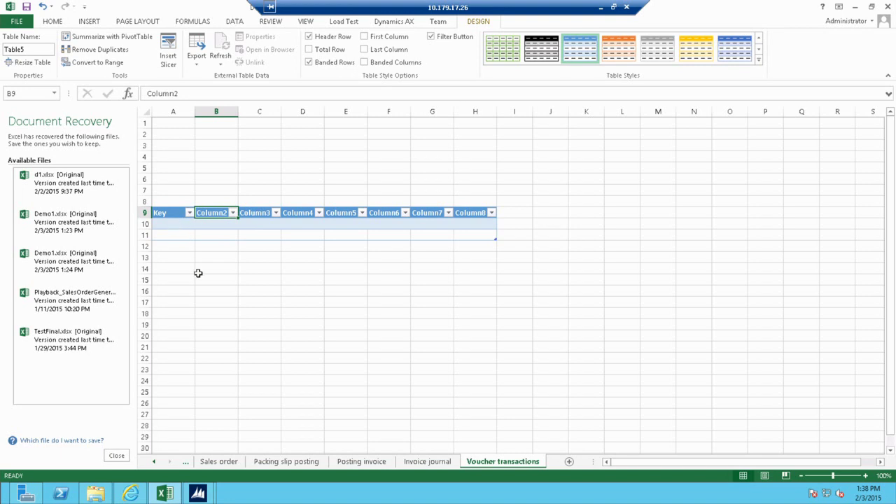
- Delete rows 9 to 11 containing the empty table from the Voucher transactions sheet
left_click(145, 213)
left_click_drag(148, 233, 145, 231)
right_click(143, 229)
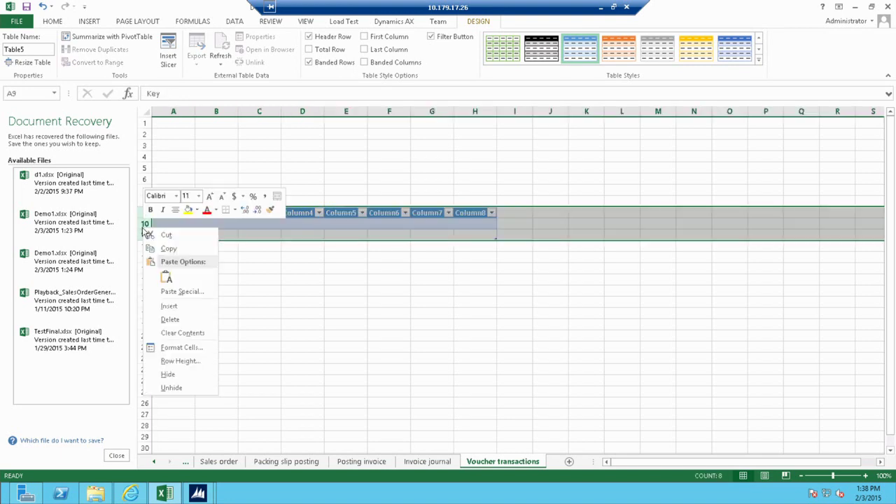
left_click(185, 319)
left_click(205, 280)
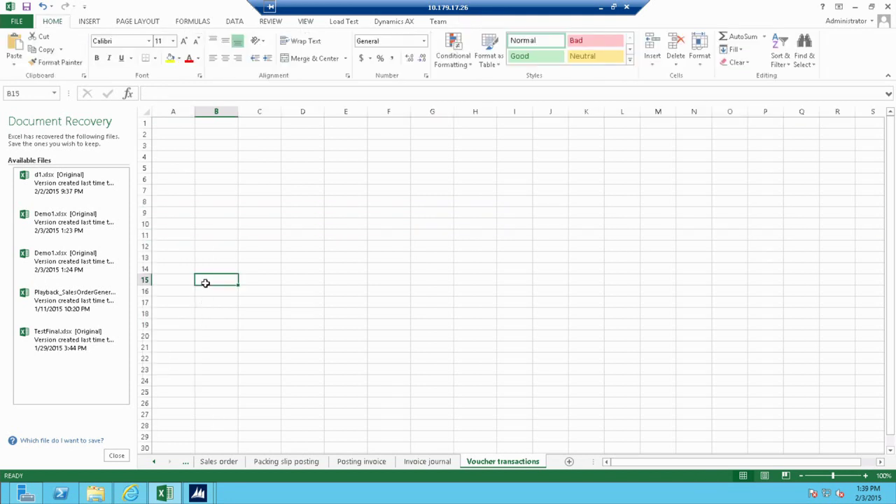
- Switch to Dynamics AX, open the voucher transactions from the latest sales order's invoice journal, and select all the transaction lines
mouse_move(199, 494)
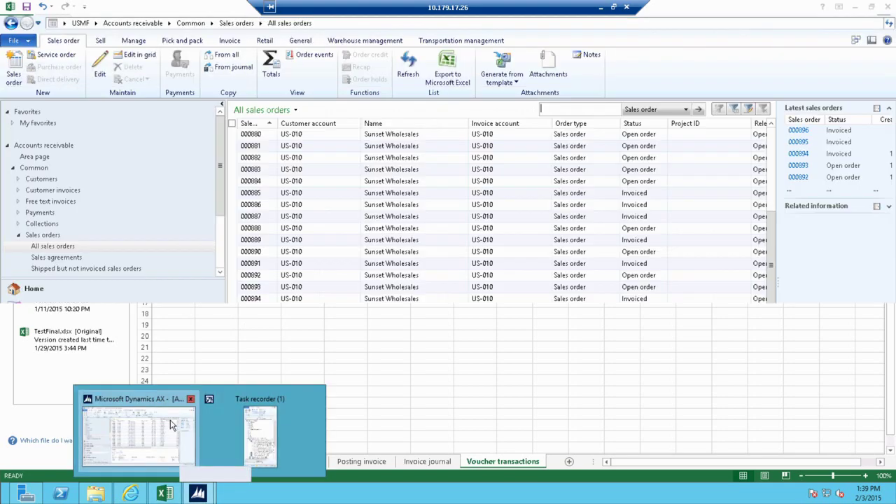
left_click(186, 428)
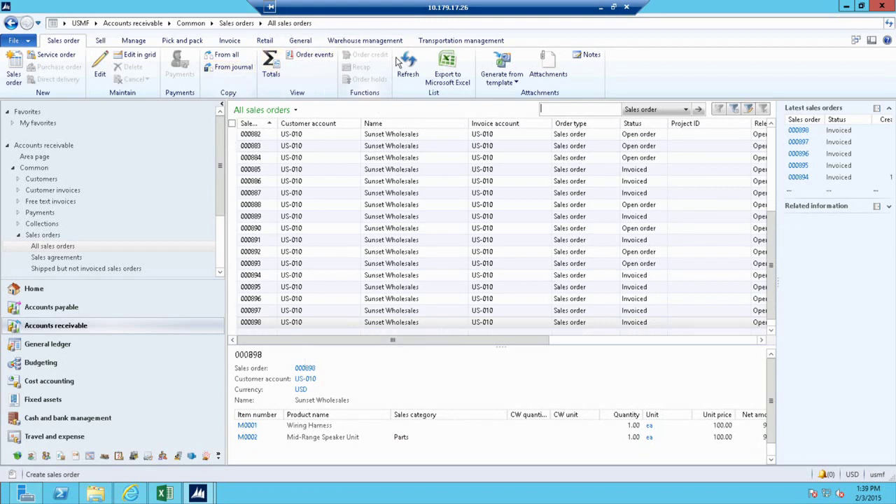
left_click(230, 40)
left_click(205, 74)
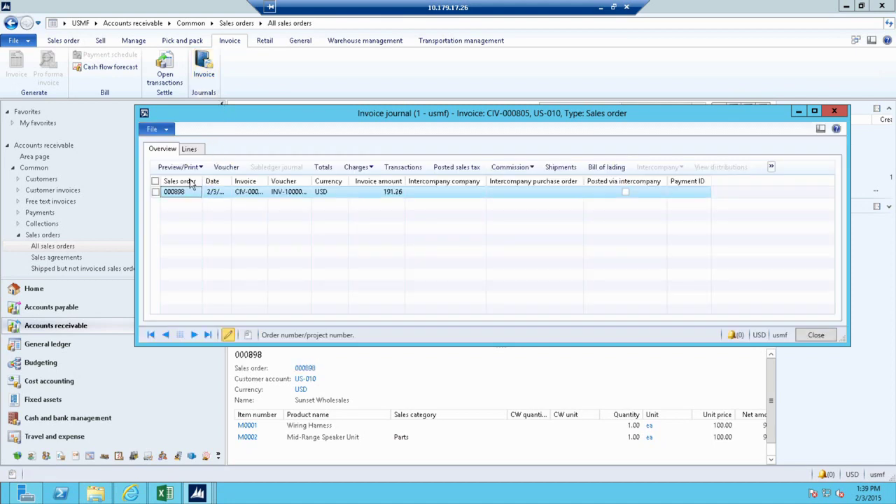
left_click(235, 168)
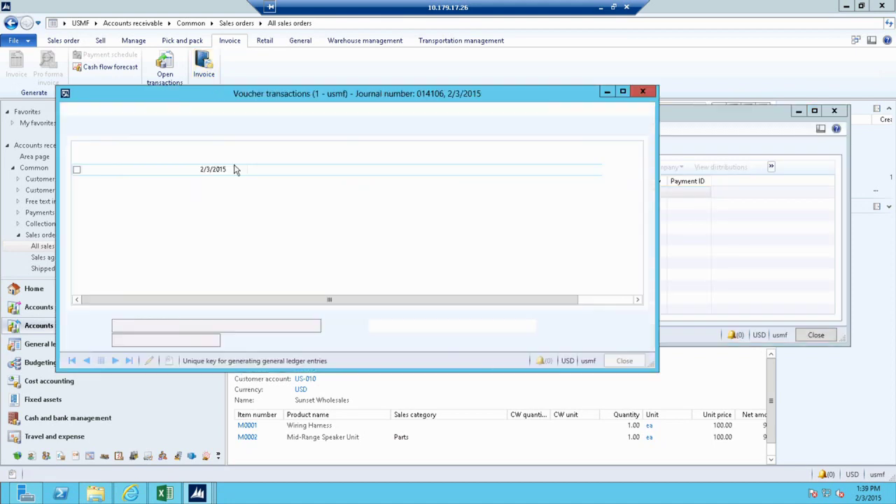
key("ctrl+a")
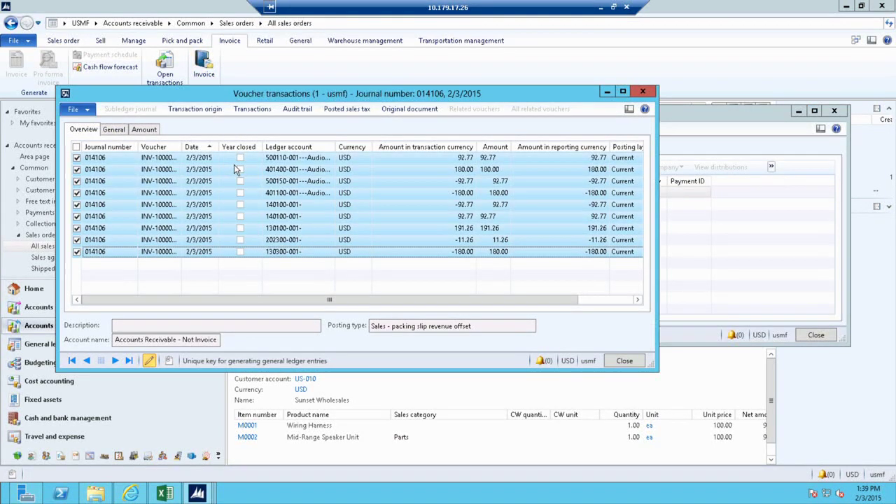
- Return to Excel and paste the voucher transaction lines into the Voucher transactions sheet starting at cell A11
left_click(164, 494)
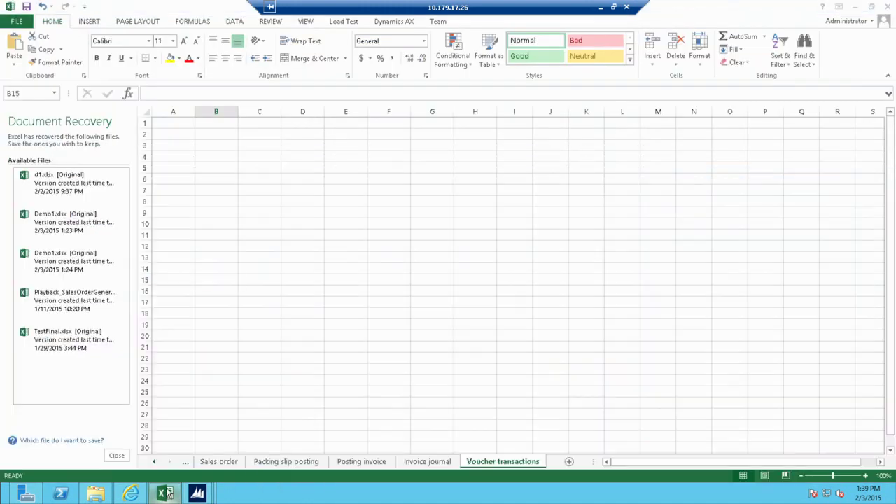
left_click(168, 238)
key("ctrl+v")
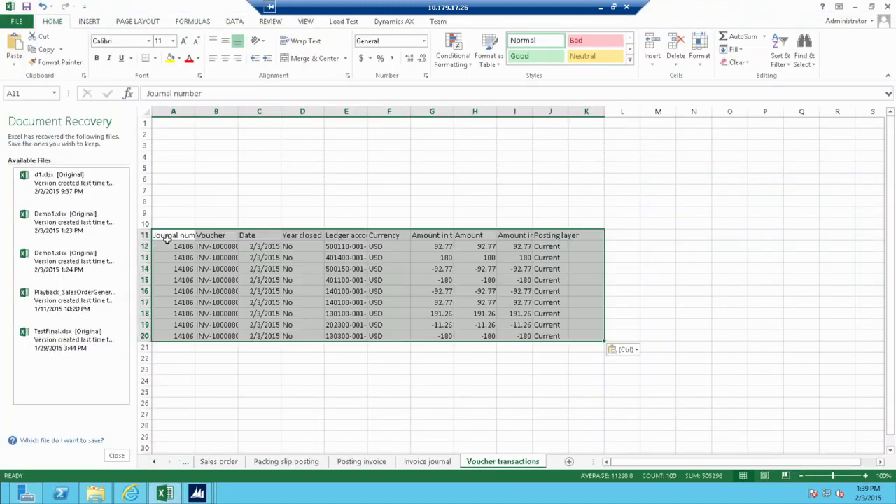
- Convert the pasted voucher data in A11:J20 into a table with headers
left_click_drag(168, 238, 539, 334)
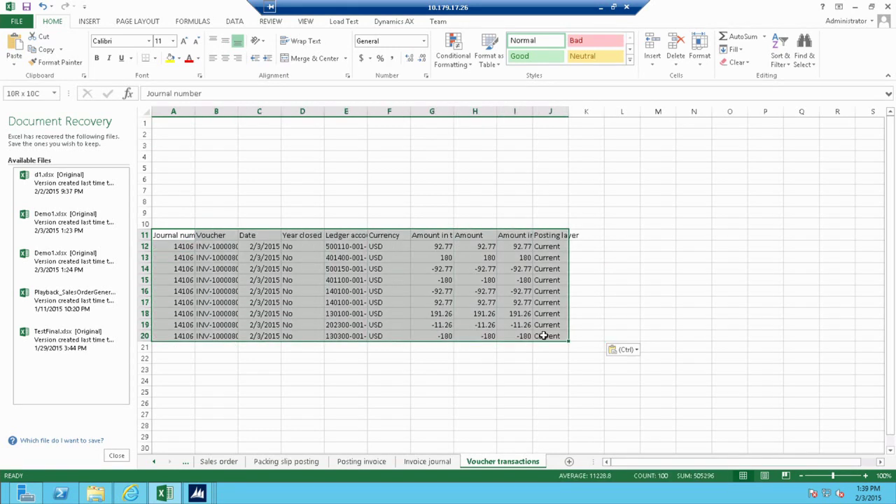
left_click(99, 22)
left_click(98, 47)
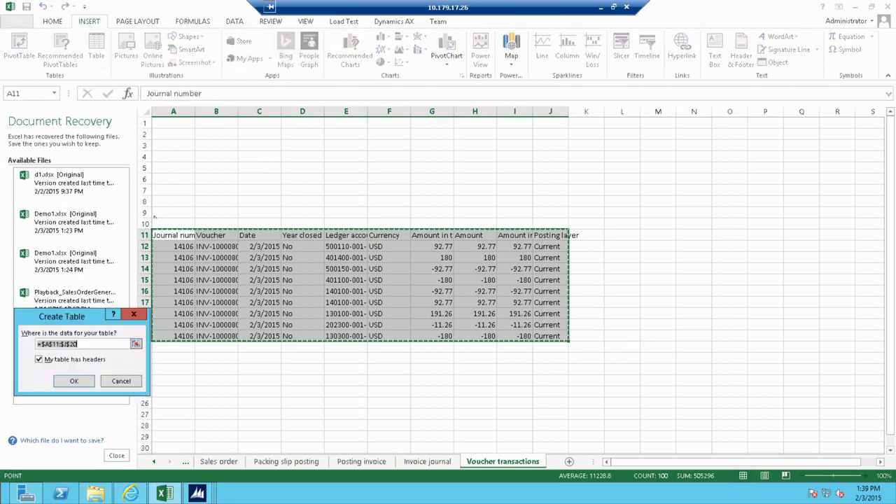
left_click(77, 377)
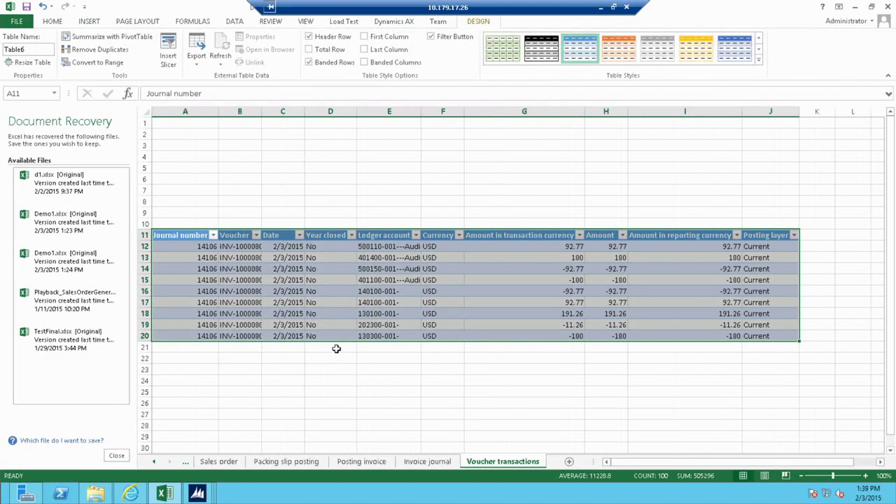
- Insert a table column before Journal number and name its header Key
left_click(184, 236)
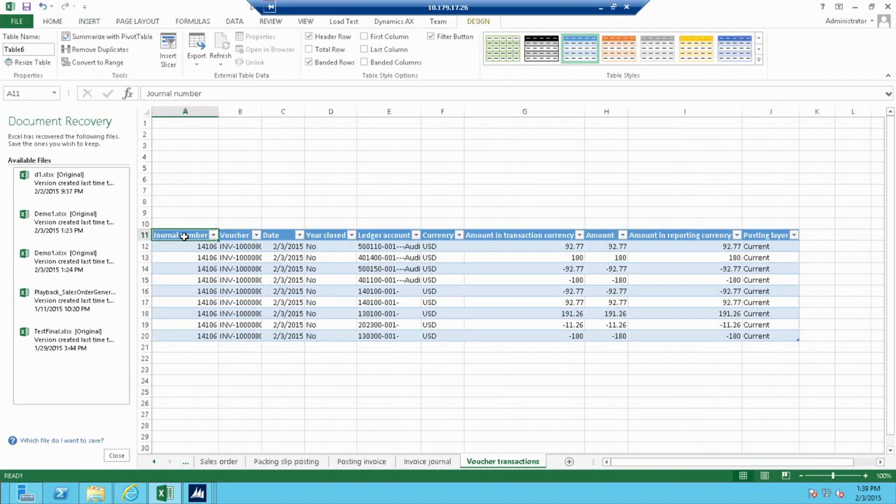
right_click(185, 236)
mouse_move(250, 331)
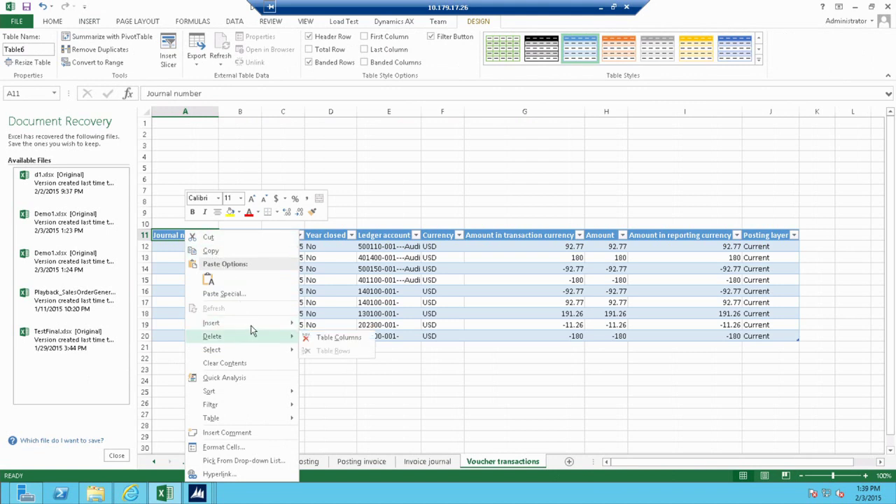
left_click(334, 329)
type("Key")
key("Return")
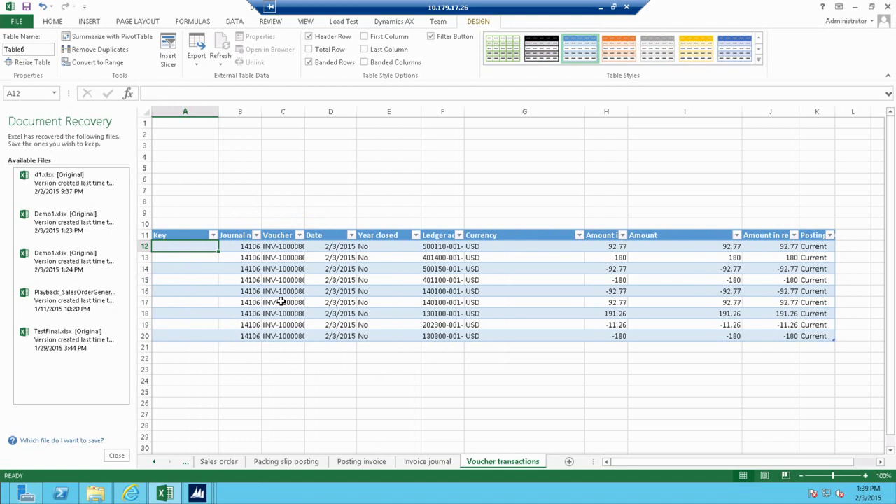
- Fill the Key column in rows 12 to 20 with sequential numbers 1 to 9
type("1")
key("Return")
type("2")
key("Return")
type("3")
key("Return")
type("4")
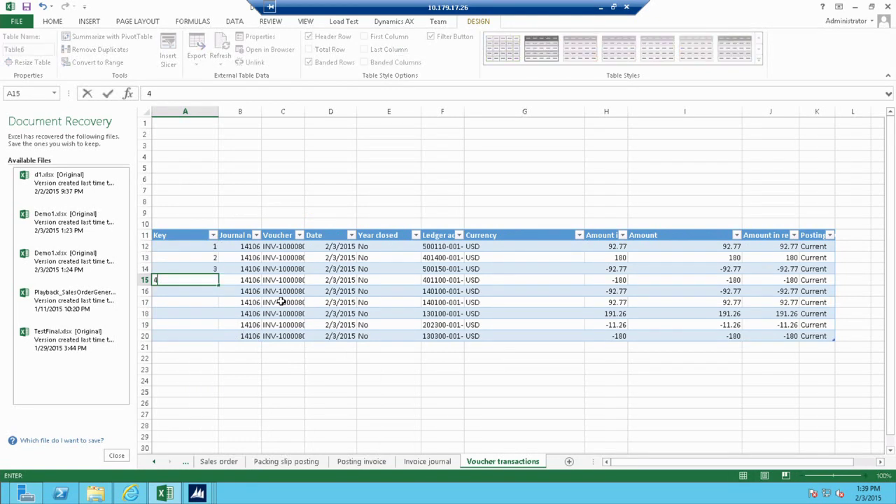
key("Return")
type("5")
key("Return")
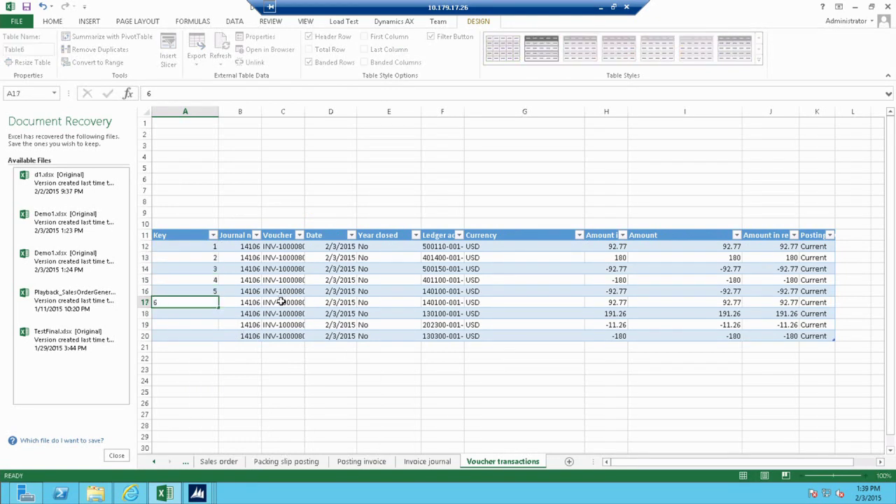
type("6")
key("Return")
type("7")
key("Return")
type("8")
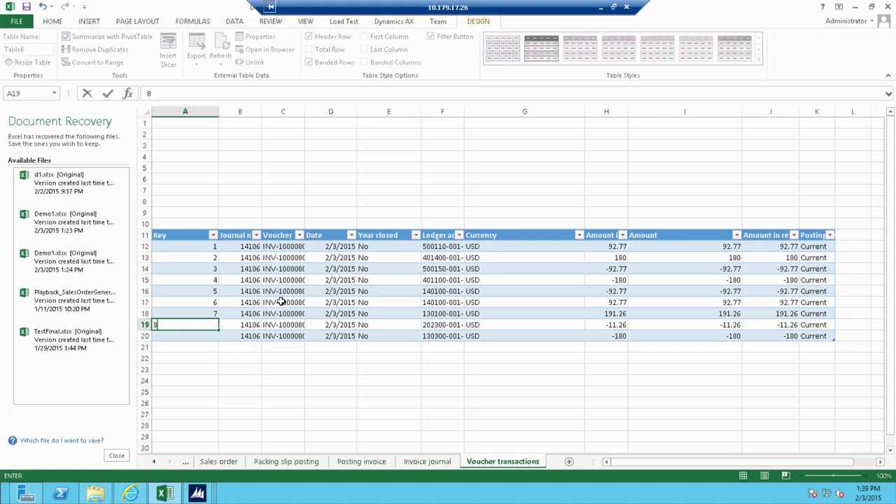
key("Return")
type("9")
key("Up")
key("Up")
key("Up")
key("Up")
key("Up")
key("Up")
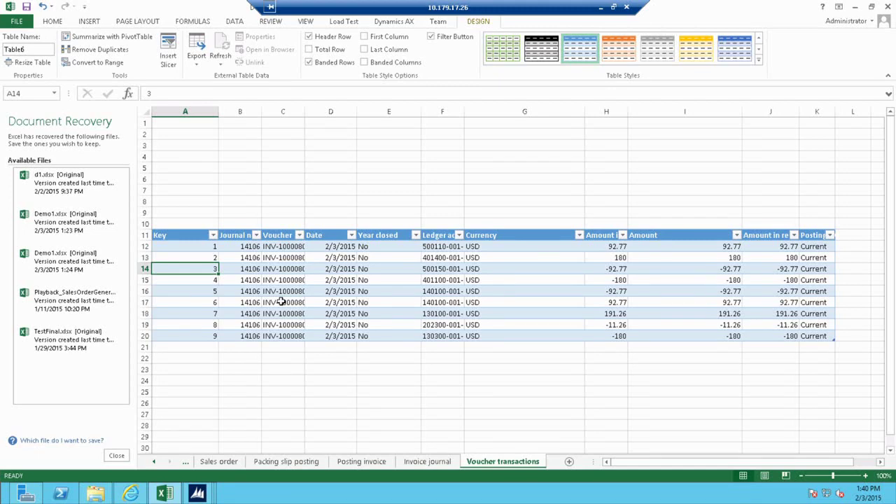
- Delete the Journal number, Voucher and Date columns from the voucher table
left_click(247, 235)
left_click_drag(247, 235, 308, 242)
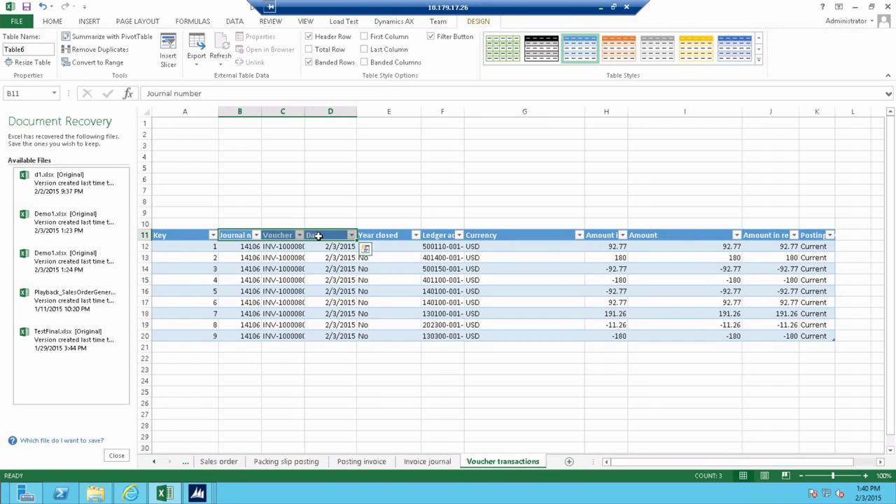
right_click(318, 236)
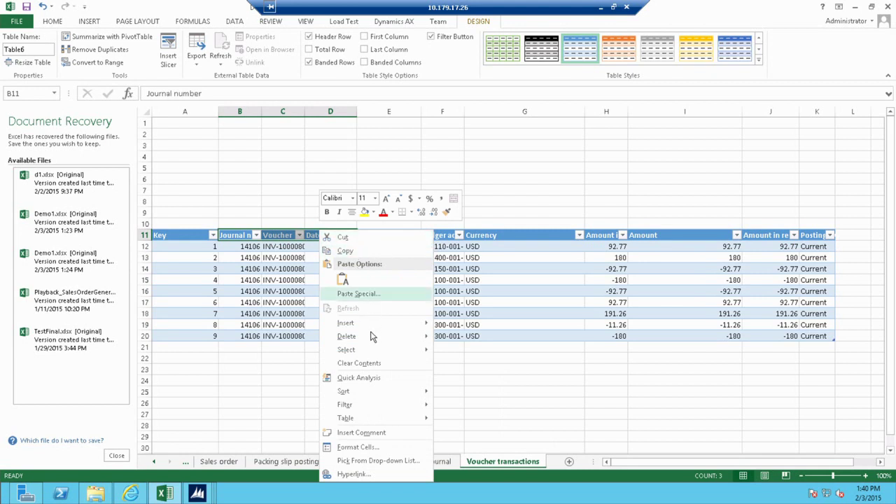
mouse_move(410, 337)
left_click(465, 338)
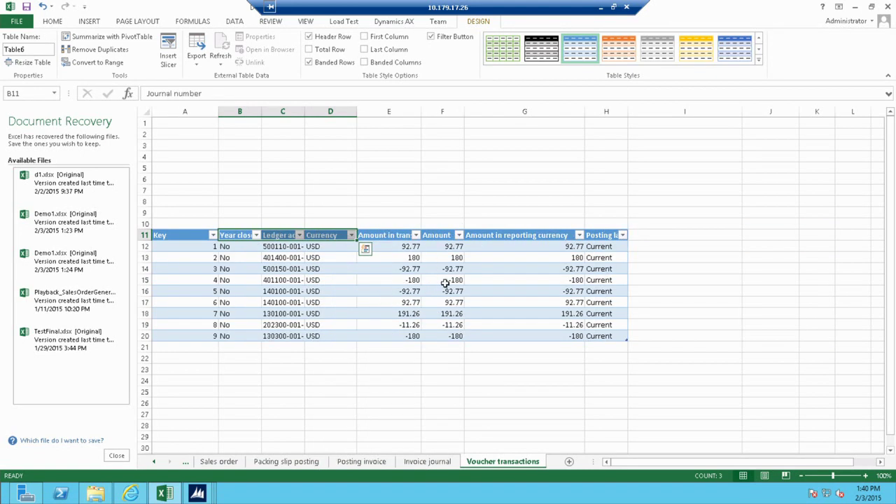
- Enter the prefix Validate_ as the table name of the voucher table
left_click(549, 269)
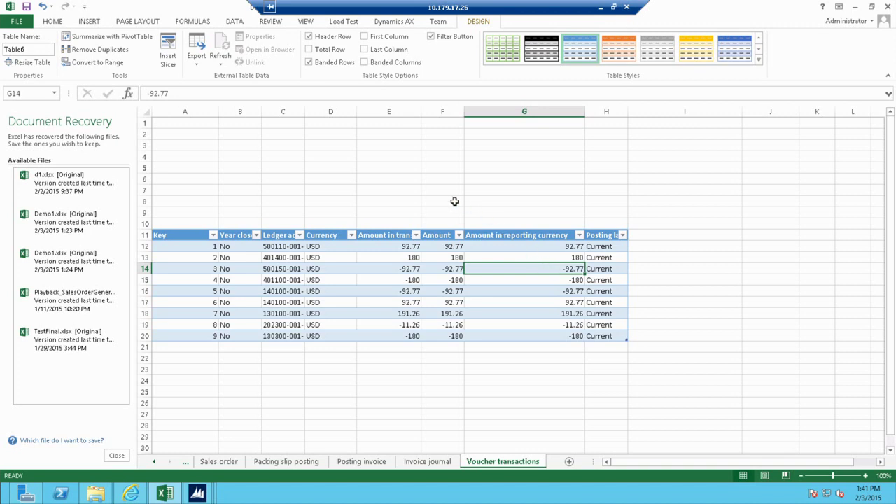
left_click(38, 49)
type("Validate")
type("_")
- Inspect the table names used on the Sales order and Create sales order sheets
left_click(226, 462)
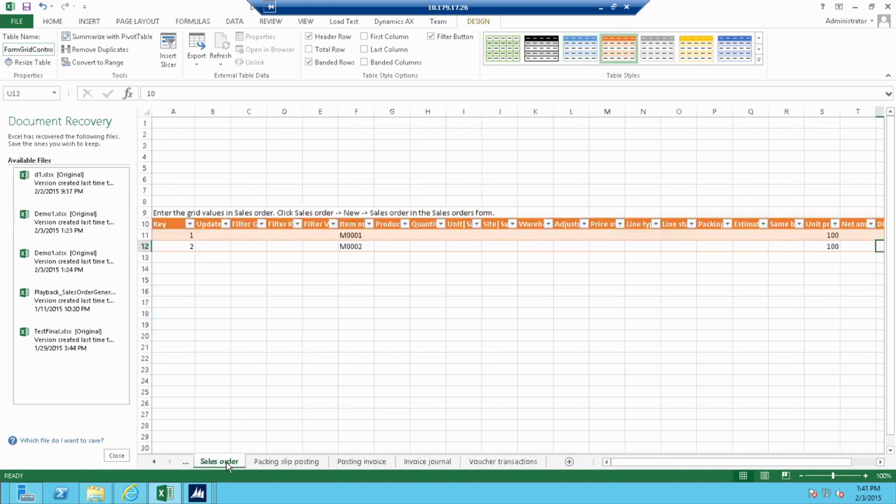
left_click(279, 245)
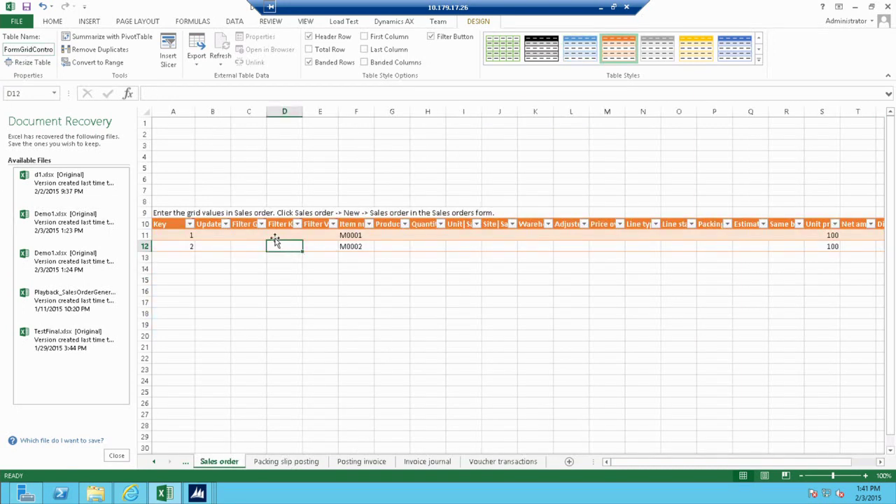
left_click(27, 48)
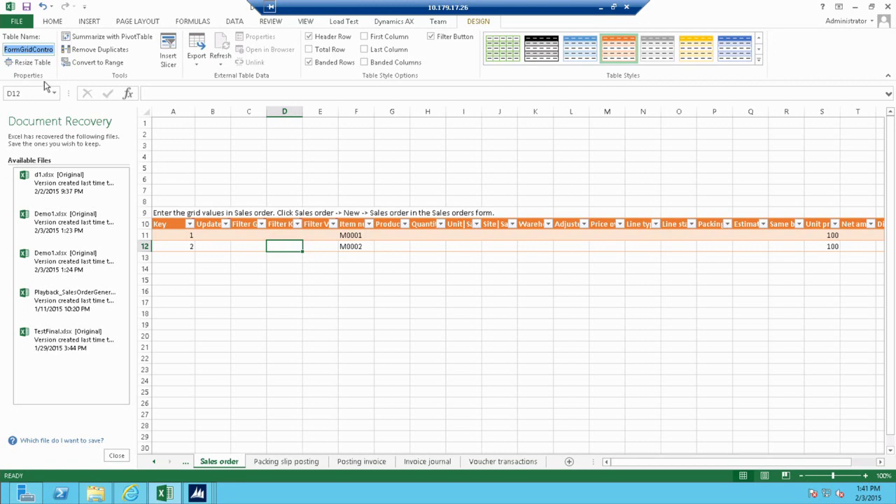
left_click(157, 462)
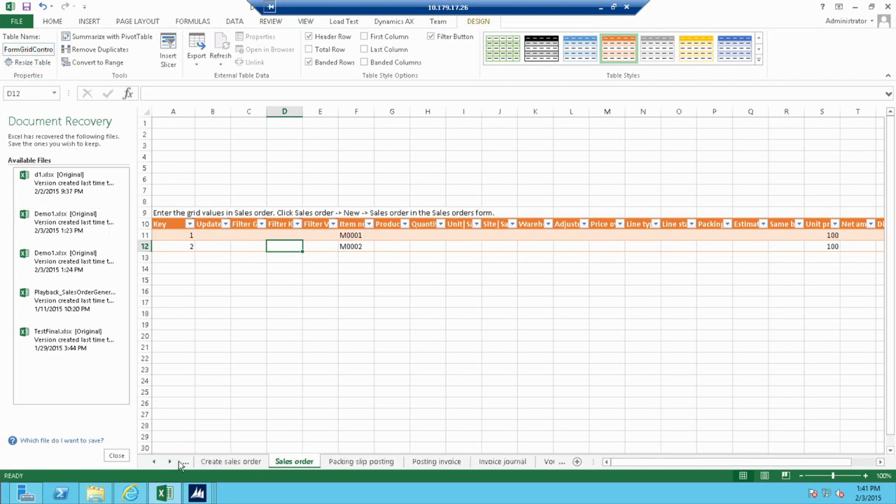
left_click(155, 461)
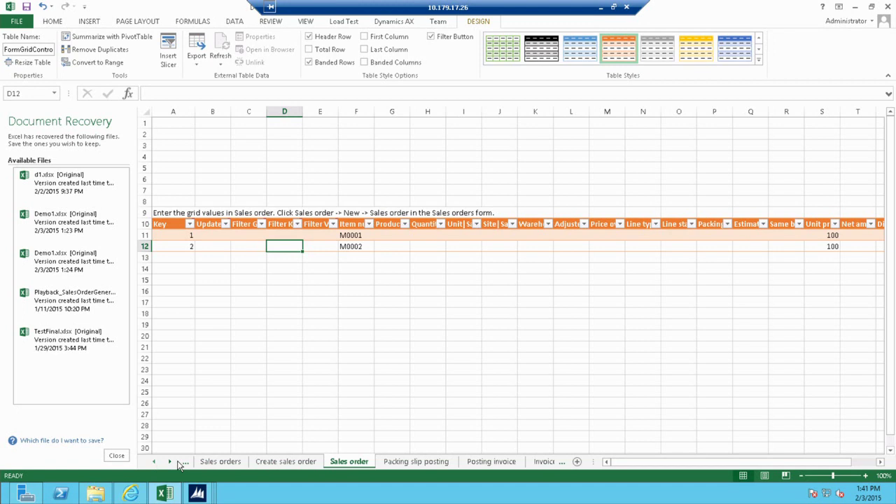
left_click(293, 463)
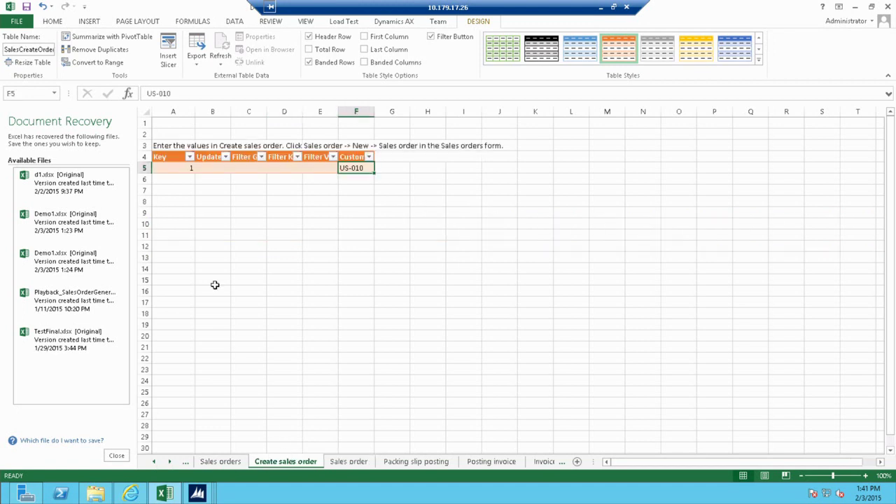
left_click(20, 48)
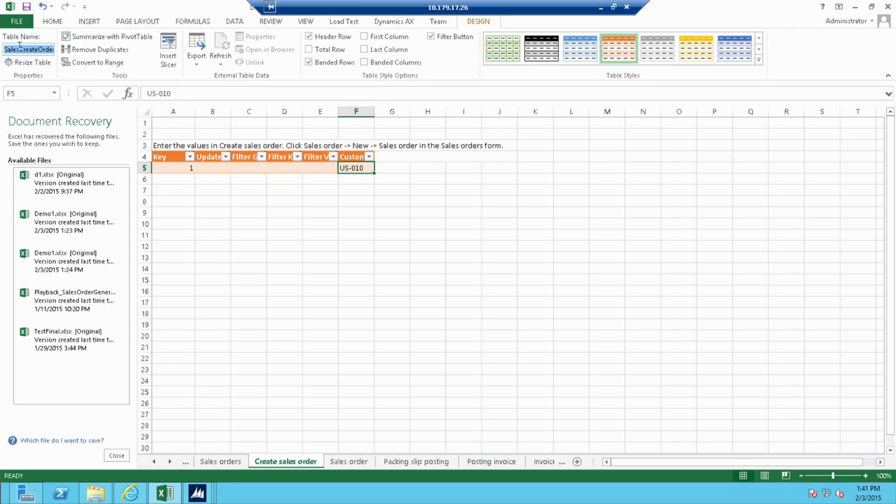
- Complete the voucher table's name on the Voucher transactions sheet as Validate_FormGridControl
left_click(170, 462)
left_click(170, 463)
left_click(170, 463)
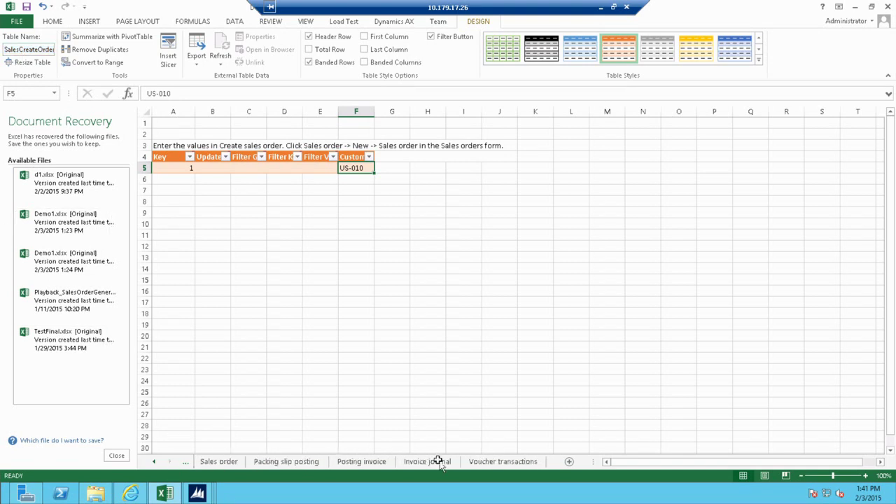
left_click(501, 463)
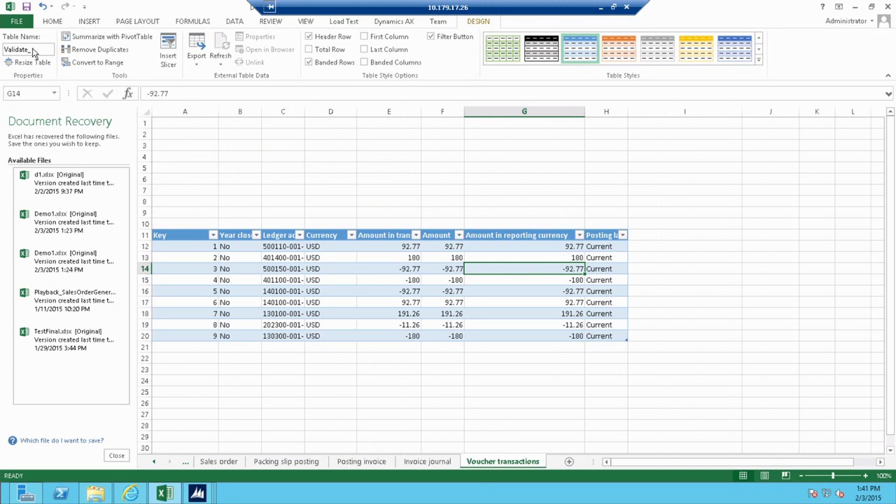
left_click(38, 49)
left_click(39, 51)
type("F")
type("ormGridCon")
type("trol")
key("Return")
left_click(250, 278)
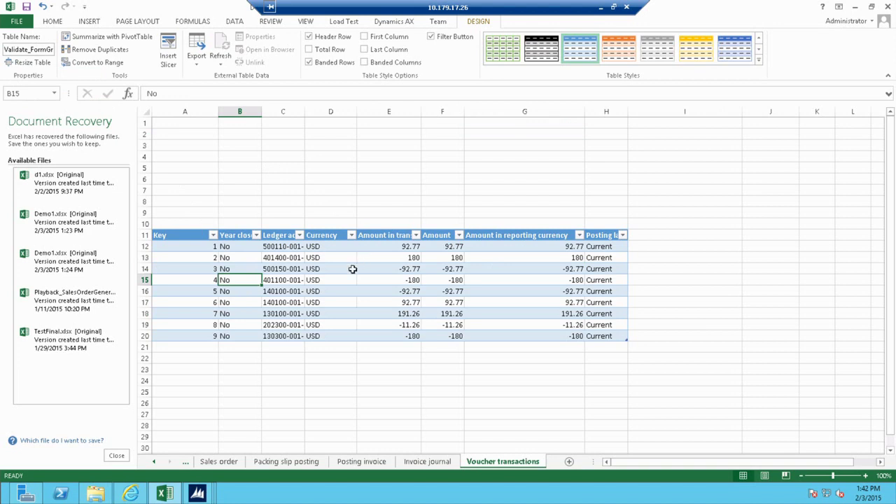
left_click(225, 247)
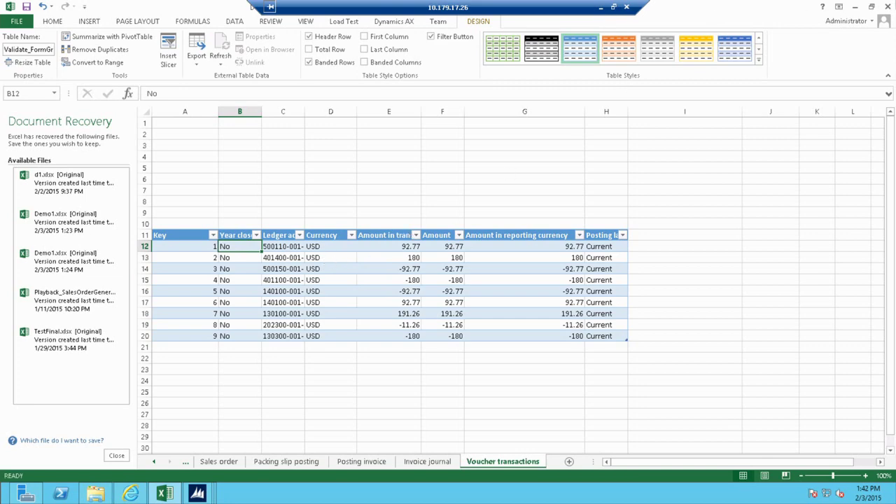
- Switch to Dynamics AX and close the Voucher transactions and Invoice journal forms
key("alt+Tab")
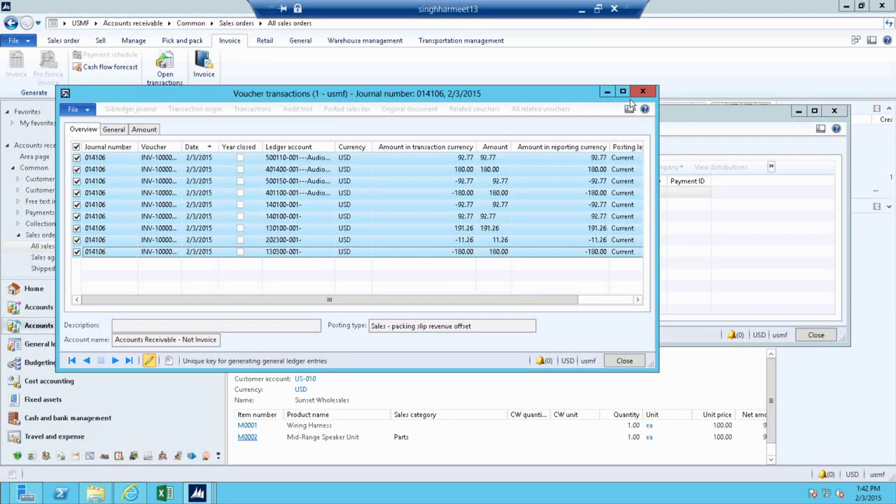
left_click(624, 361)
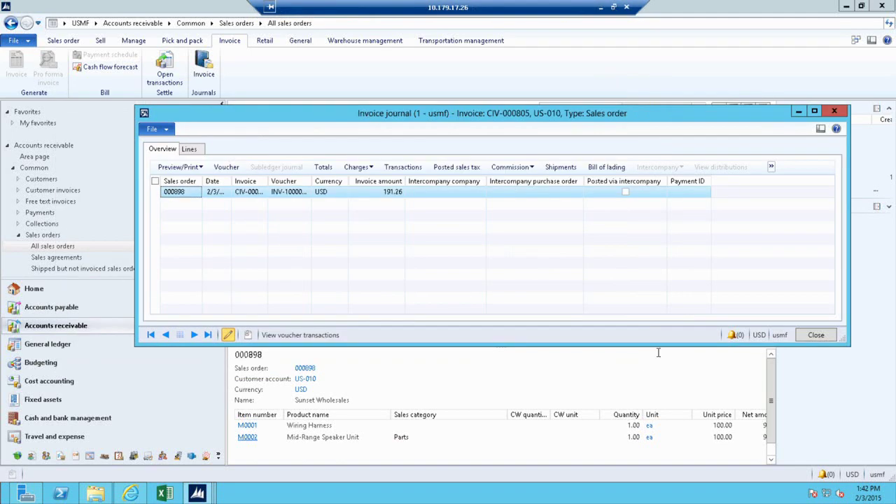
left_click(816, 336)
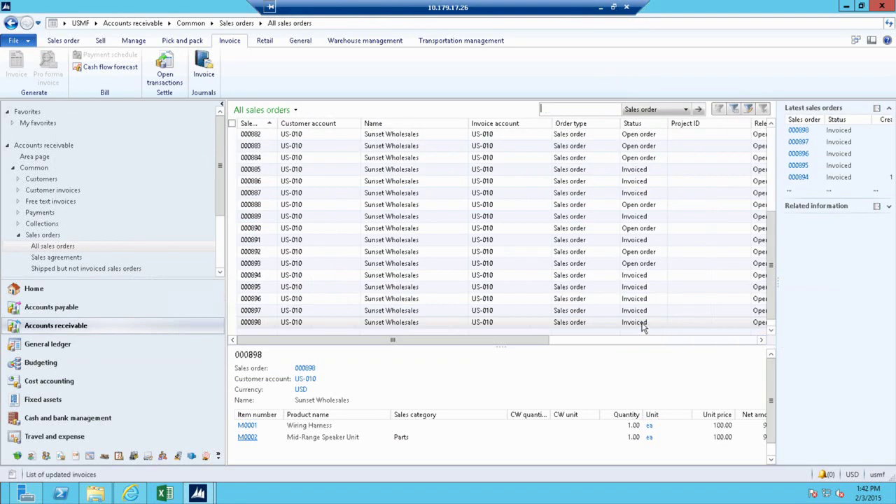
- Bring up the Task recorder and start the playback of the Demo1 recording
mouse_move(198, 493)
left_click(255, 439)
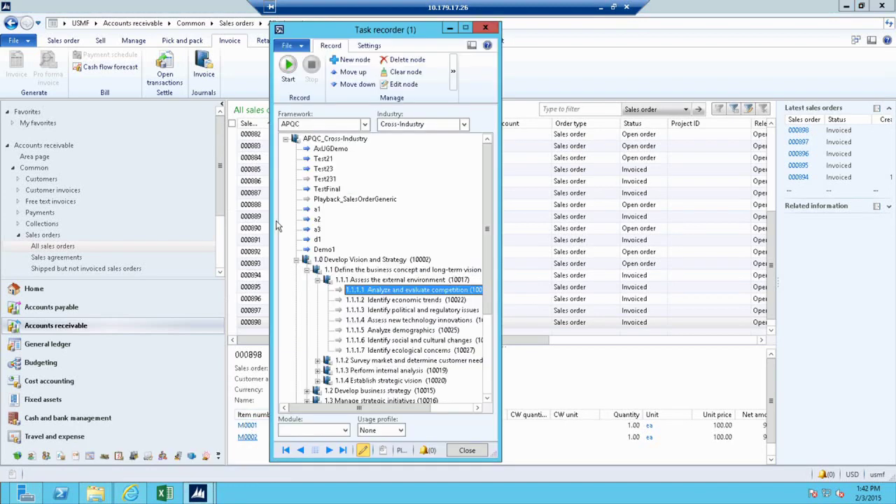
left_click(325, 250)
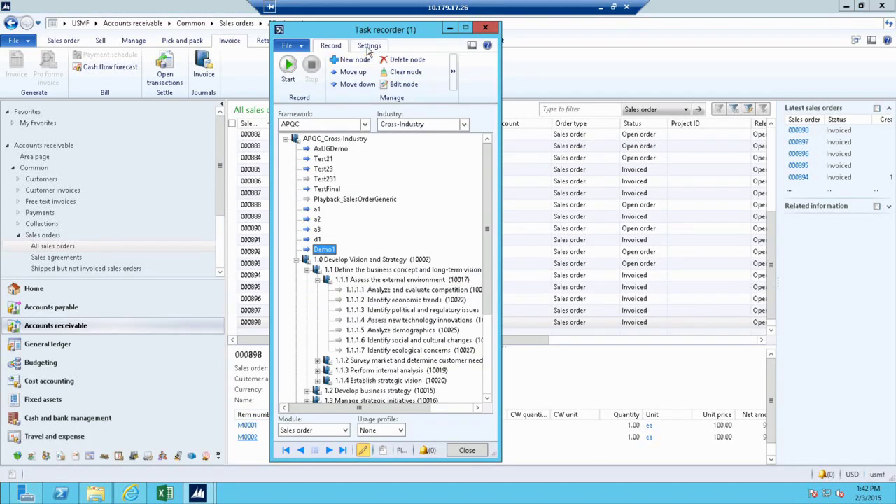
left_click(453, 82)
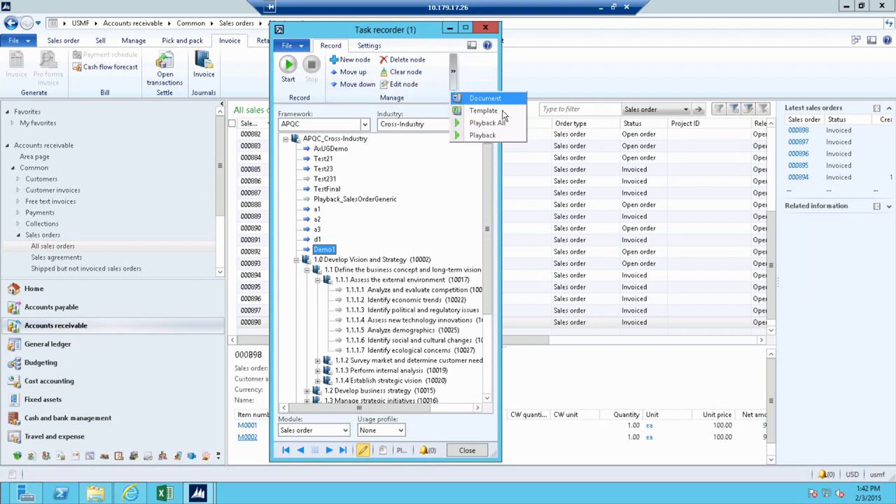
left_click(494, 135)
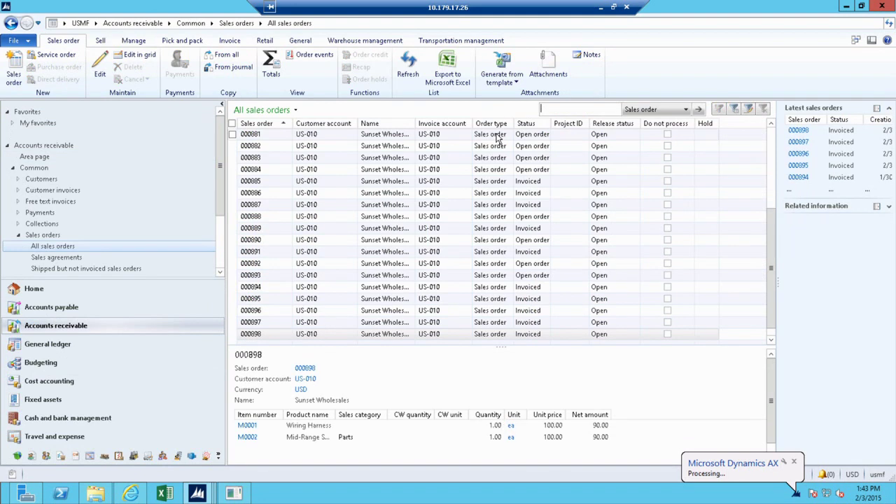
- Create a new sales order, entering the customer account from the template
left_click(14, 73)
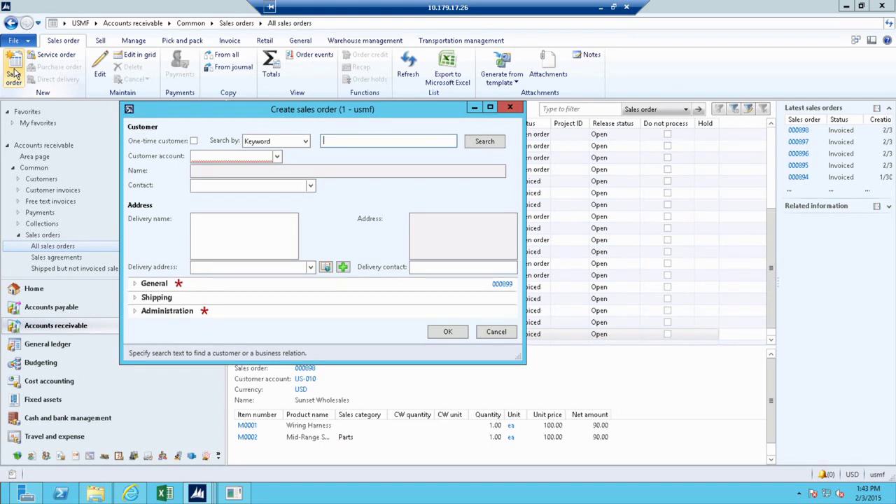
left_click(231, 155)
type("US-010")
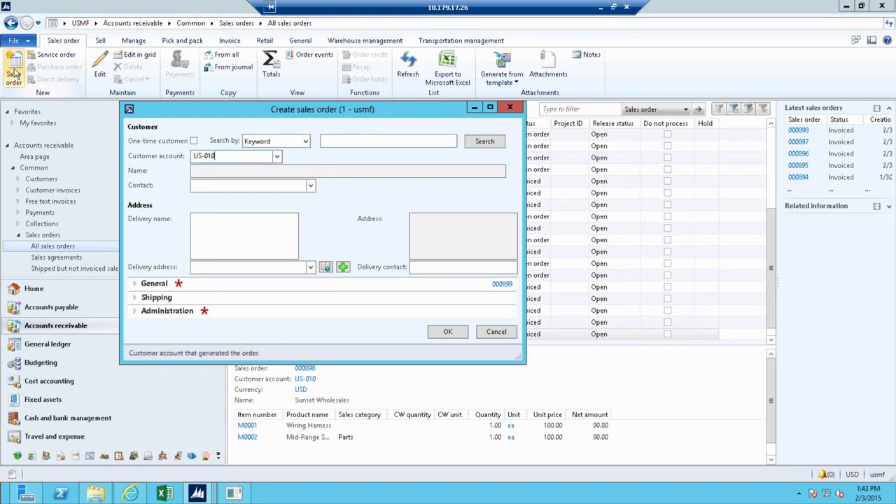
left_click(447, 332)
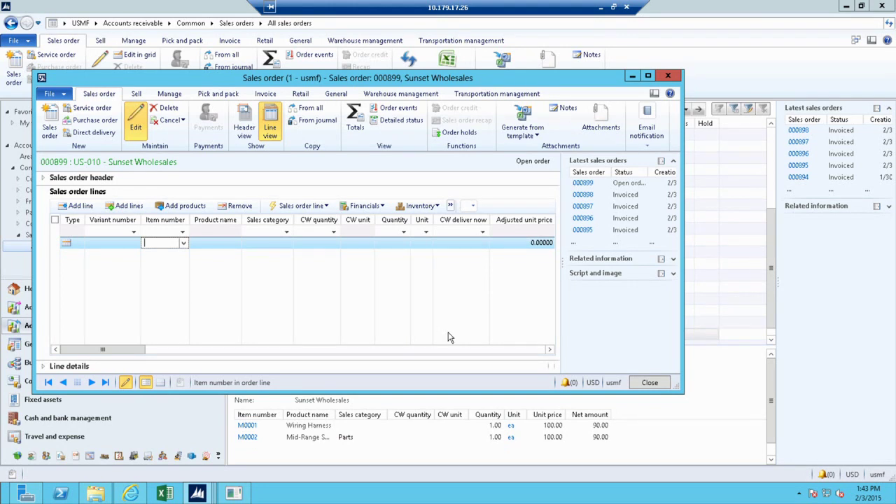
- Add an order line for item M0001 with unit price 100 and discount percent 10
left_click(77, 206)
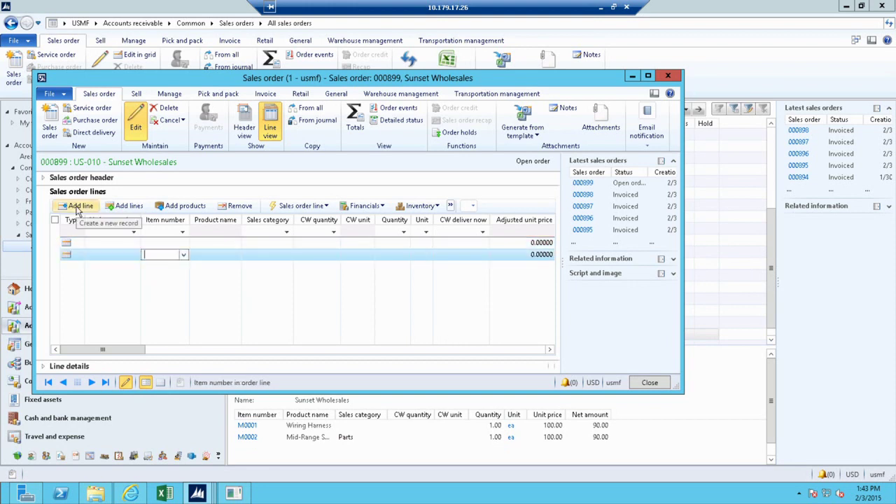
type("M0001")
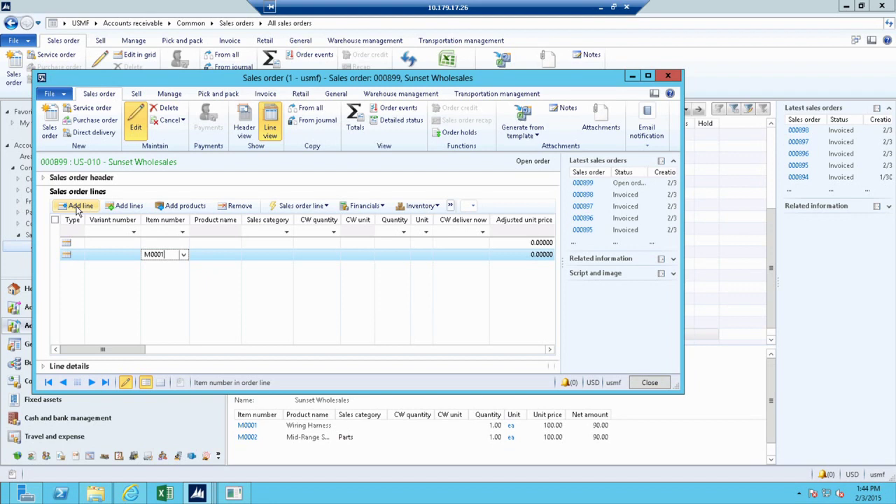
key("Tab")
key("Tab")
key("Tab")
key("Tab")
key("Tab")
type("100")
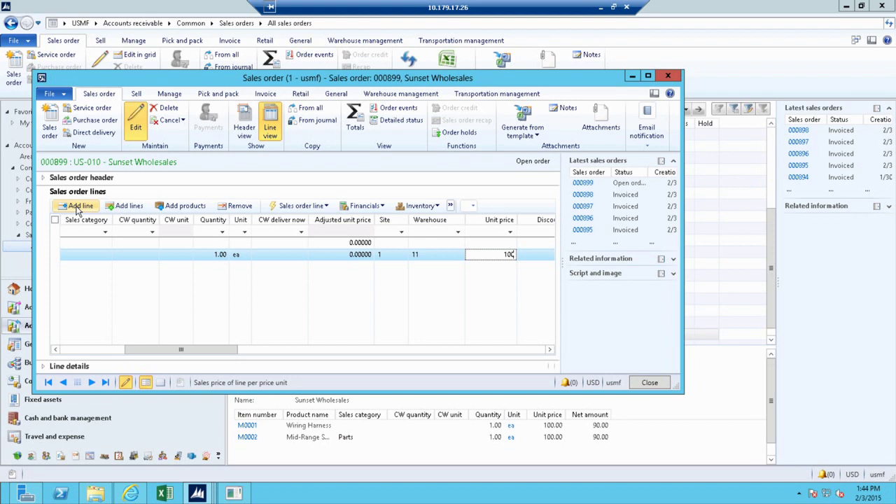
key("Tab")
key("Tab")
type("10")
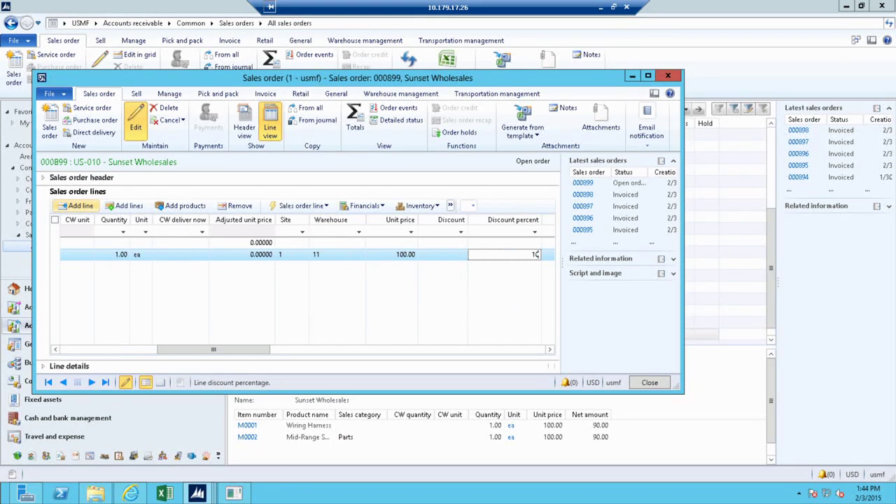
- Add an order line for item M0002 with unit price 100 and discount percent 10, and save the order
left_click(77, 209)
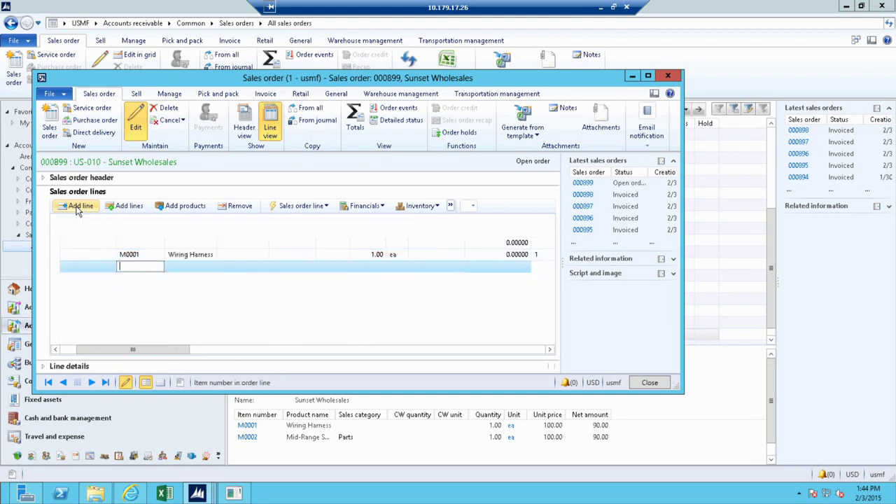
type("M0002")
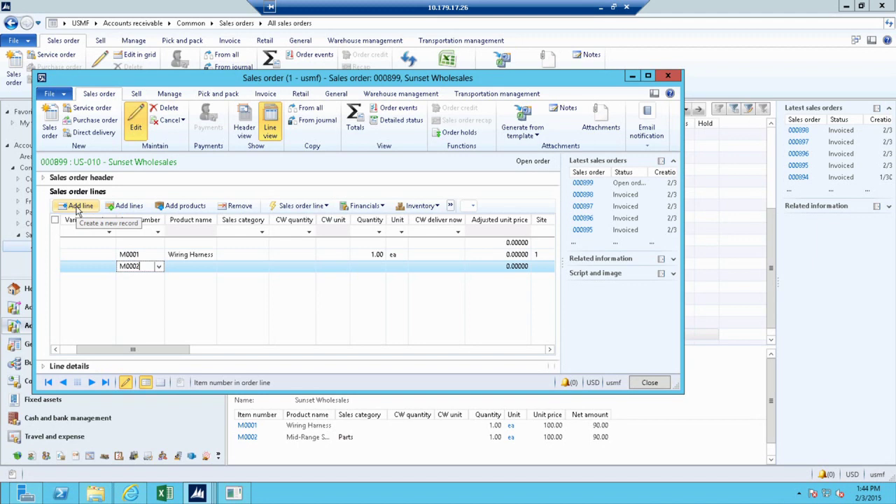
key("Tab")
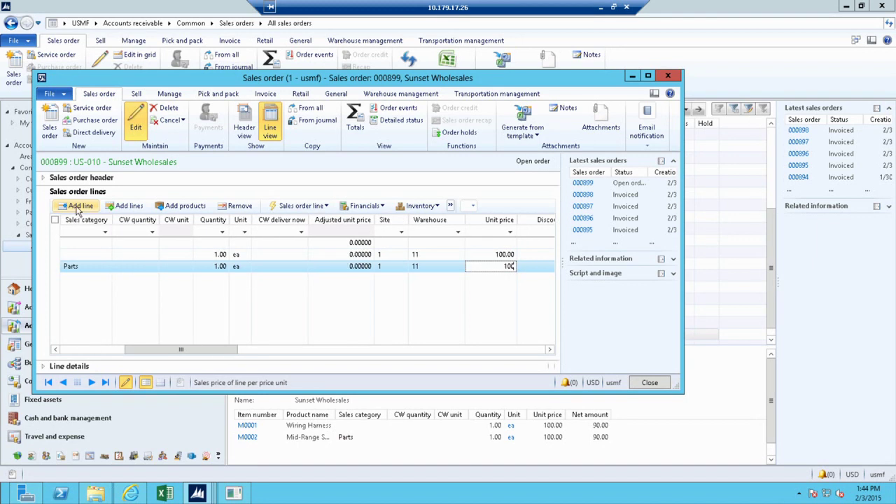
key("Tab")
key("Tab")
type("10")
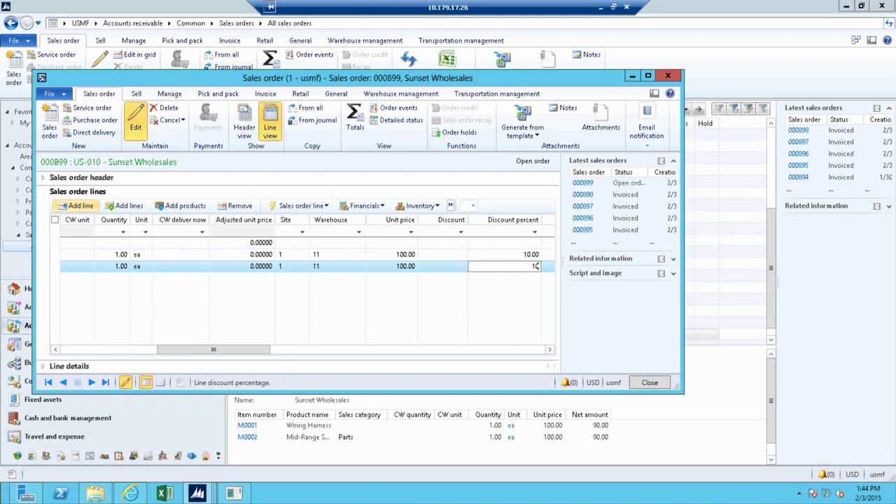
key("ctrl+s")
- Post the sales order's packing slip with quantity All, dismissing the credit limit warnings
left_click(218, 95)
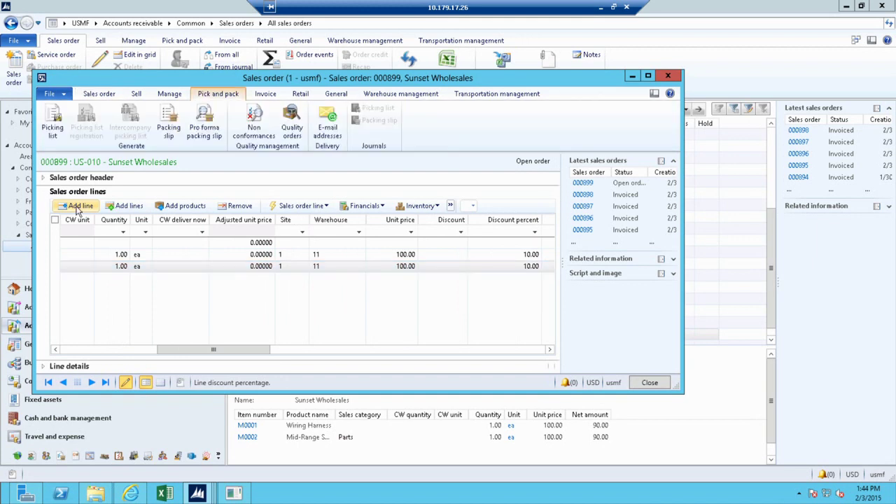
left_click(168, 122)
left_click(168, 122)
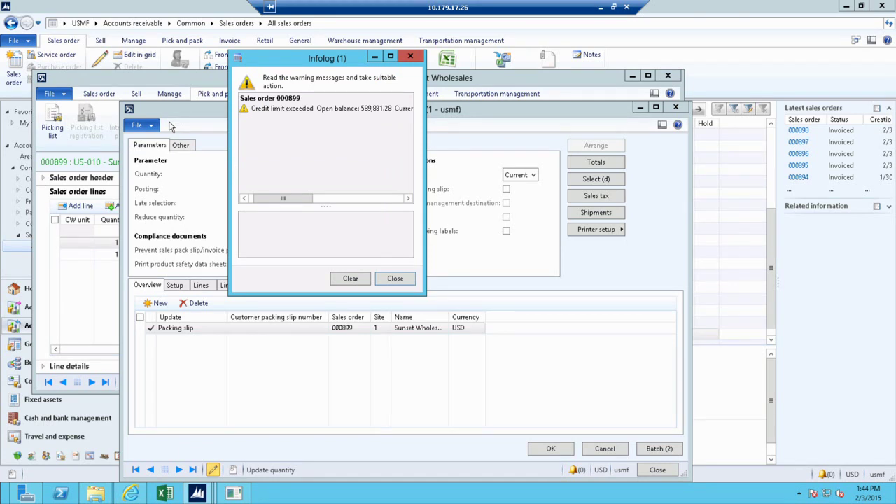
left_click(395, 280)
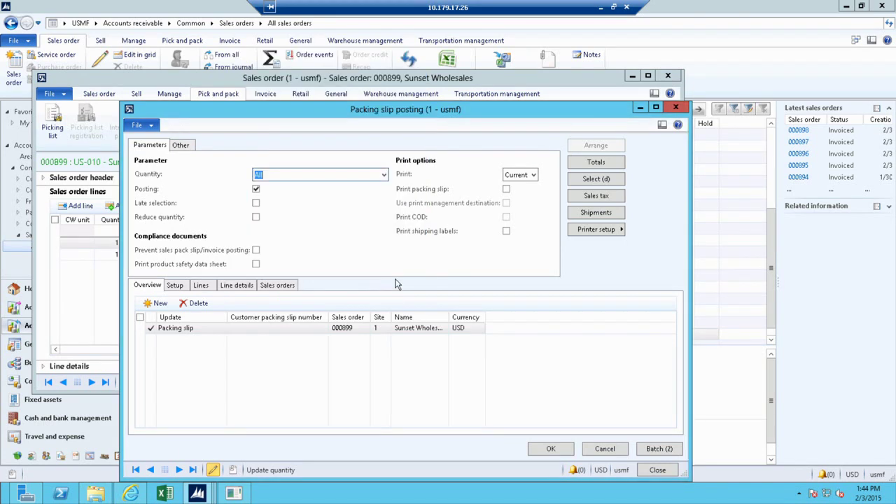
left_click(316, 175)
left_click(396, 280)
left_click(551, 448)
left_click(466, 284)
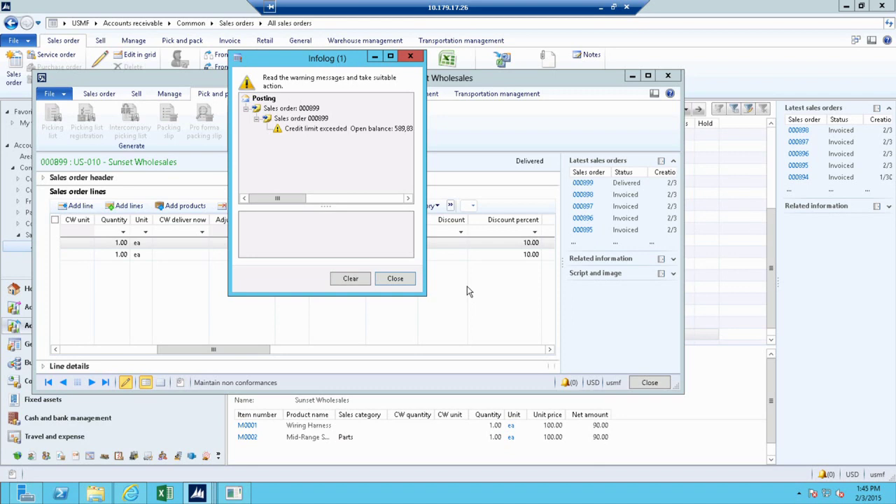
left_click(395, 281)
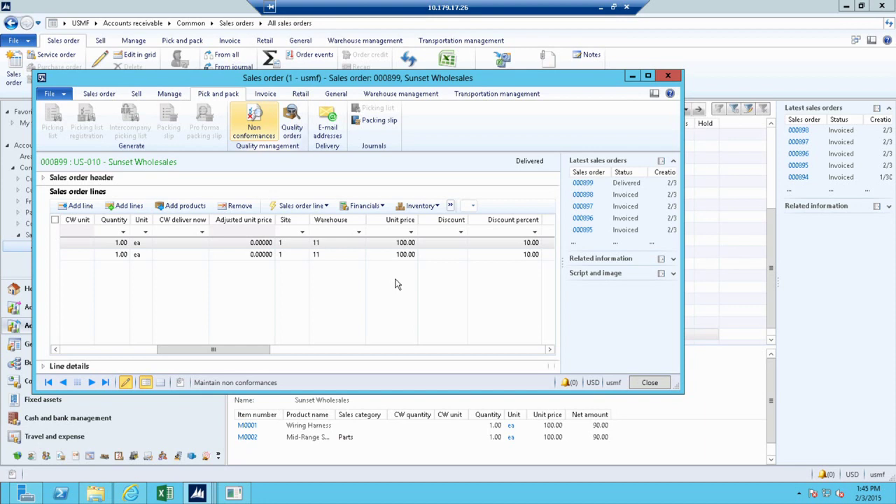
- Bring up the invoicing commands for the sales order
left_click(265, 93)
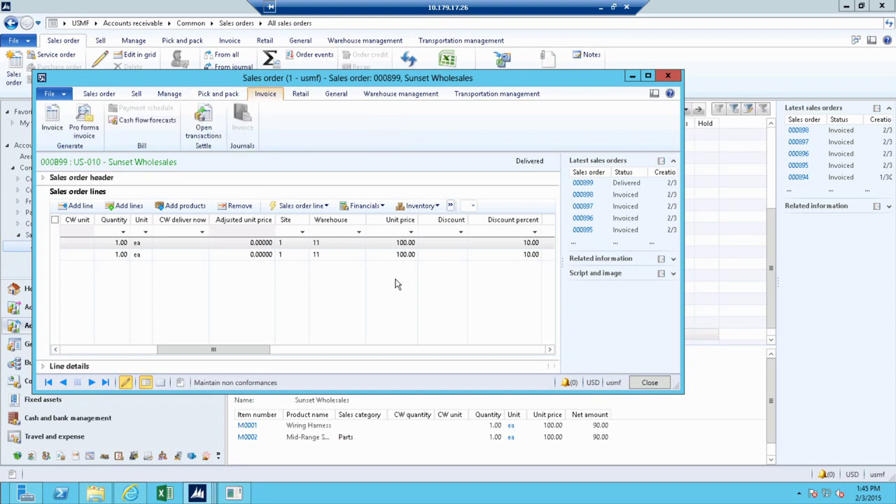
- Post the invoice for the delivered Sunset Wholesales sales order with quantity All, and dismiss the posting log
left_click(51, 122)
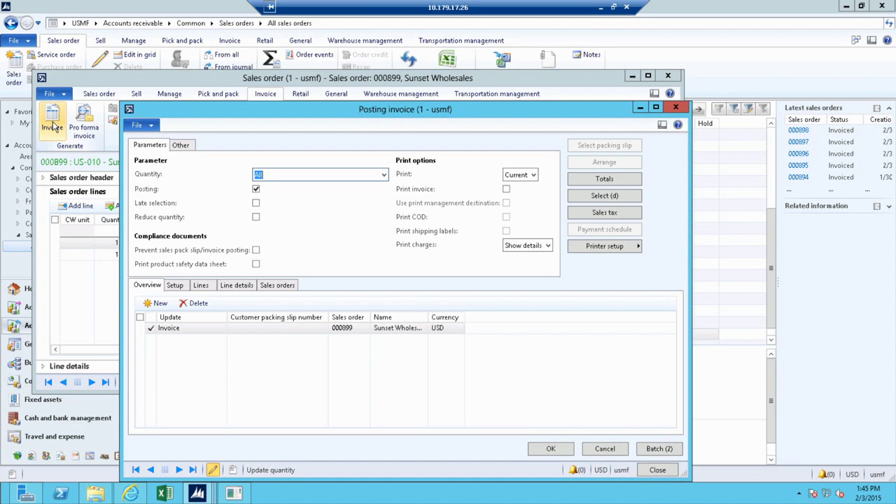
left_click(271, 175)
left_click(51, 126)
left_click(551, 449)
left_click(467, 286)
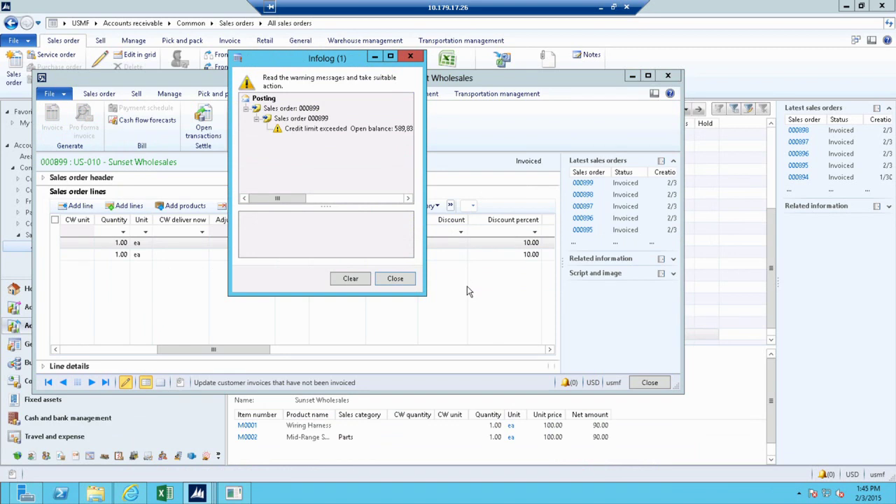
left_click(395, 279)
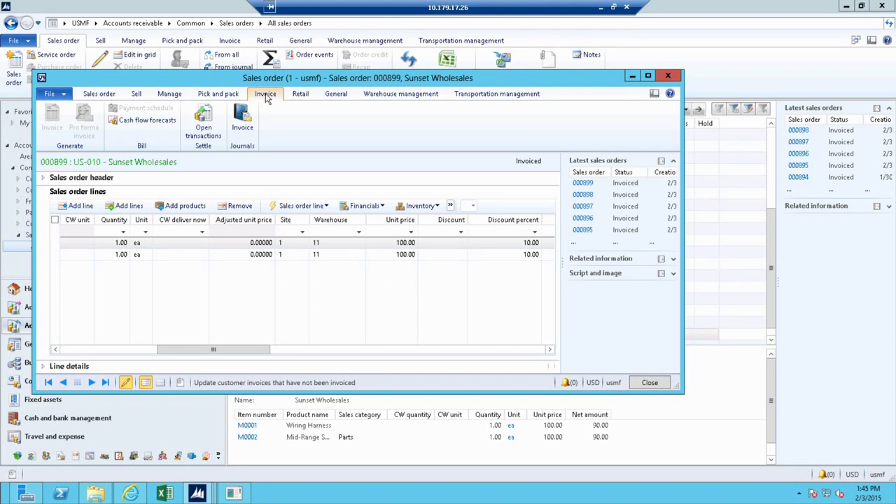
- Open the order's invoice journal and examine its voucher transactions, closing the crashed AxTestPlayback program
left_click(242, 120)
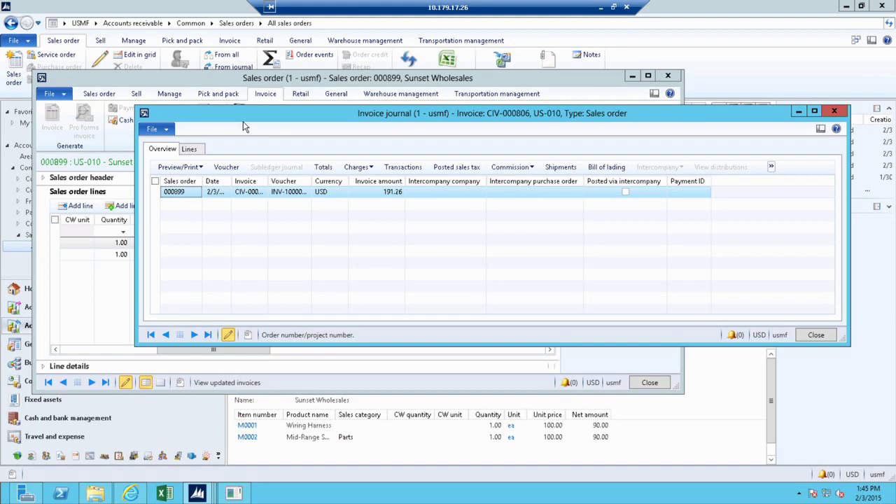
left_click(226, 168)
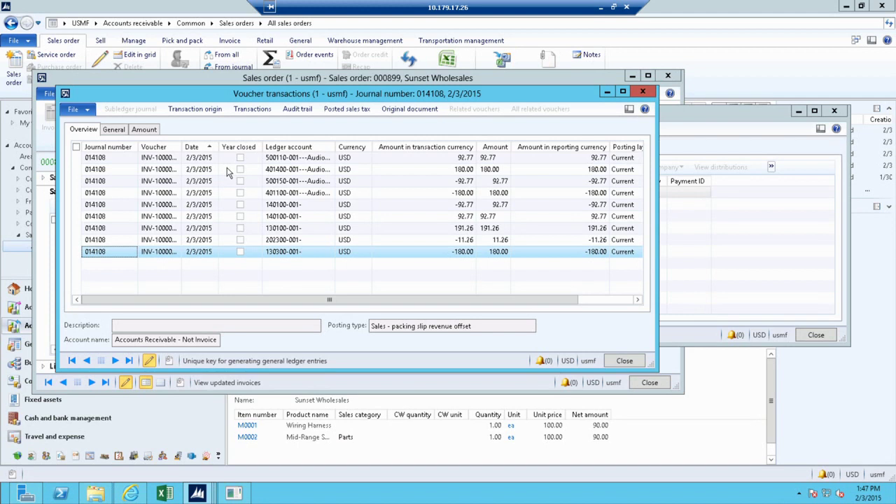
scroll(226, 172, "up", 3)
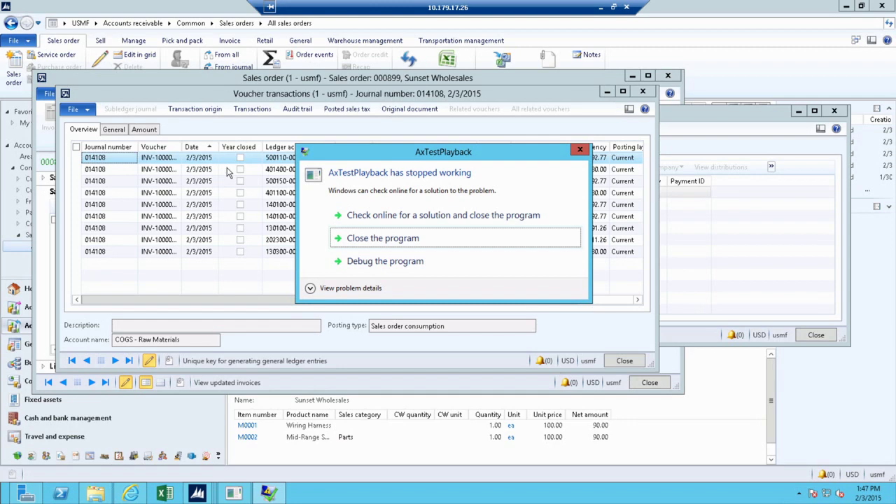
left_click(431, 240)
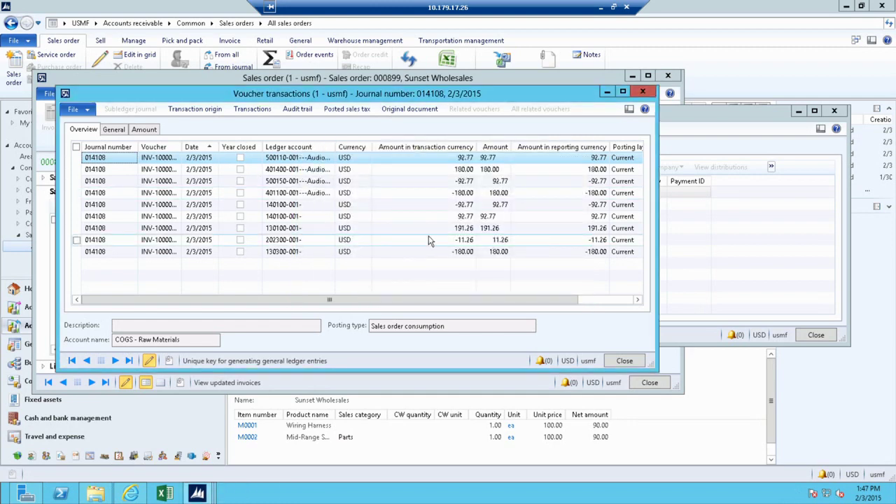
left_click(440, 181)
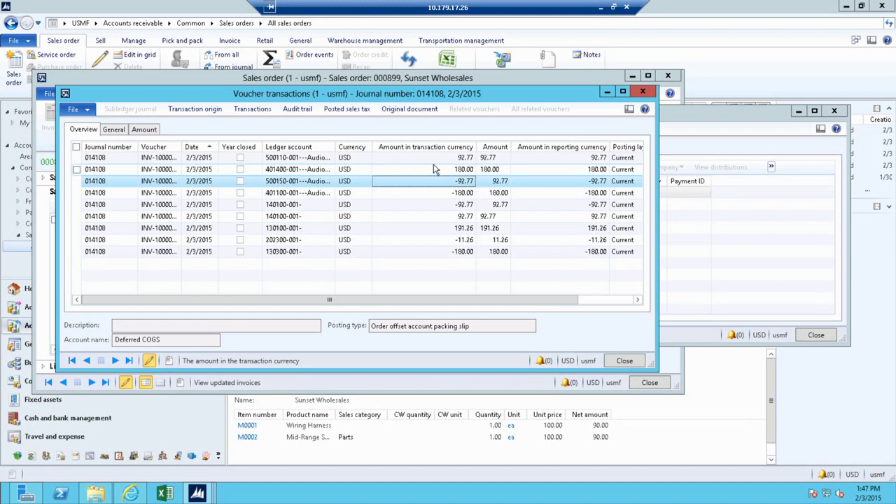
left_click(434, 169)
key("Up")
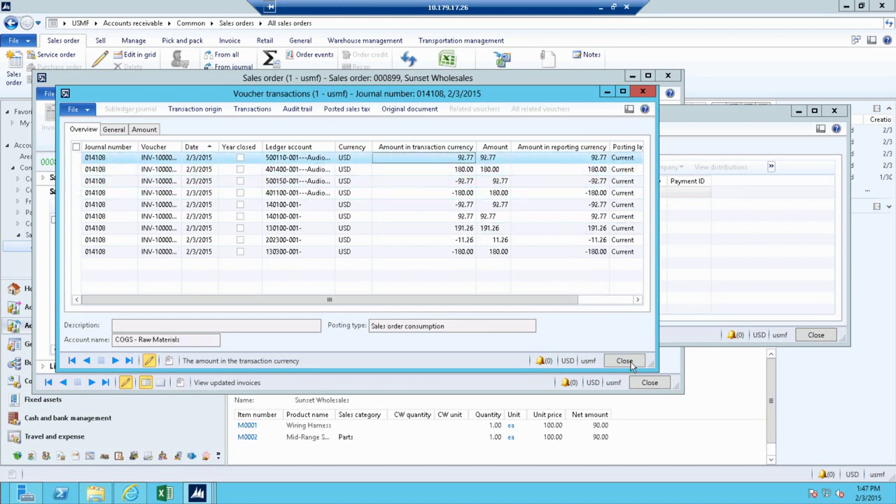
- Close the voucher transactions, the invoice journal and the sales order to return to the list of all sales orders
left_click(624, 361)
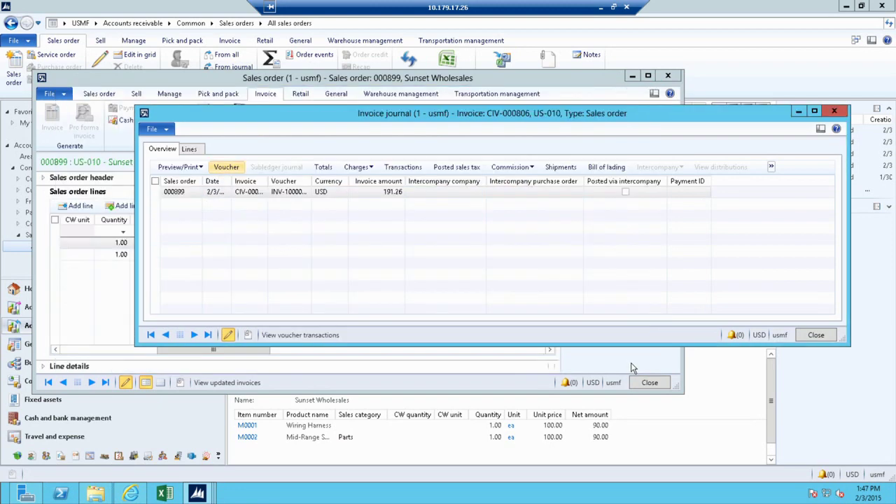
left_click(816, 335)
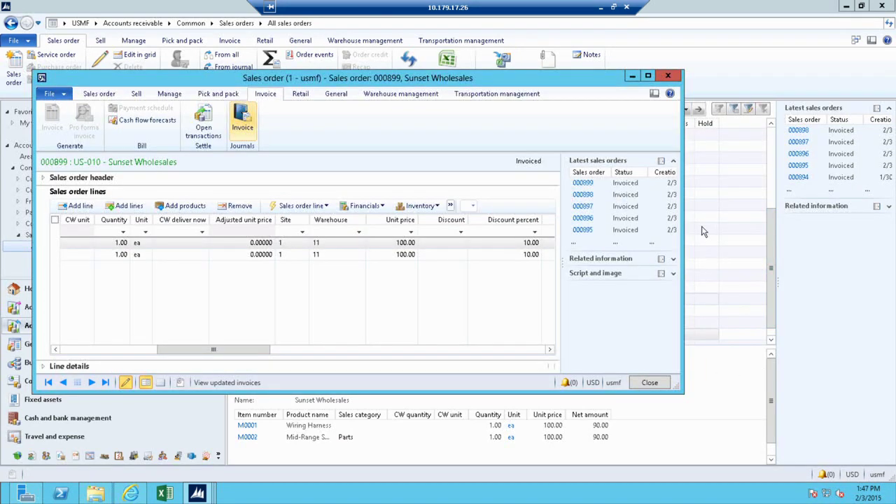
left_click(649, 383)
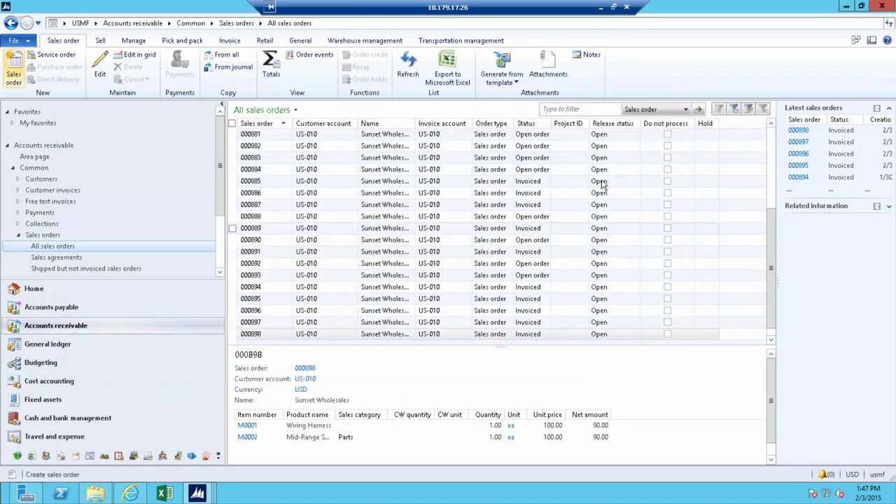
- Switch to the Business Process Testing Tool folder, view the TestLog XML file and close the browser
left_click(104, 494)
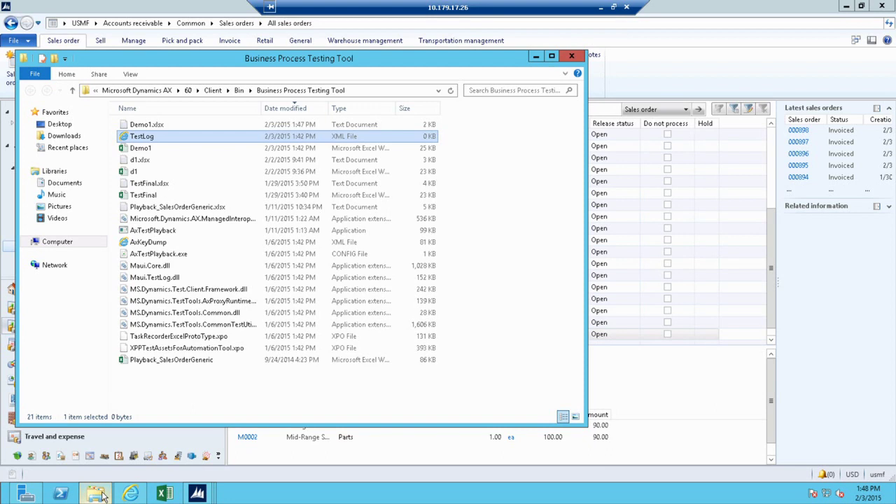
double_click(165, 139)
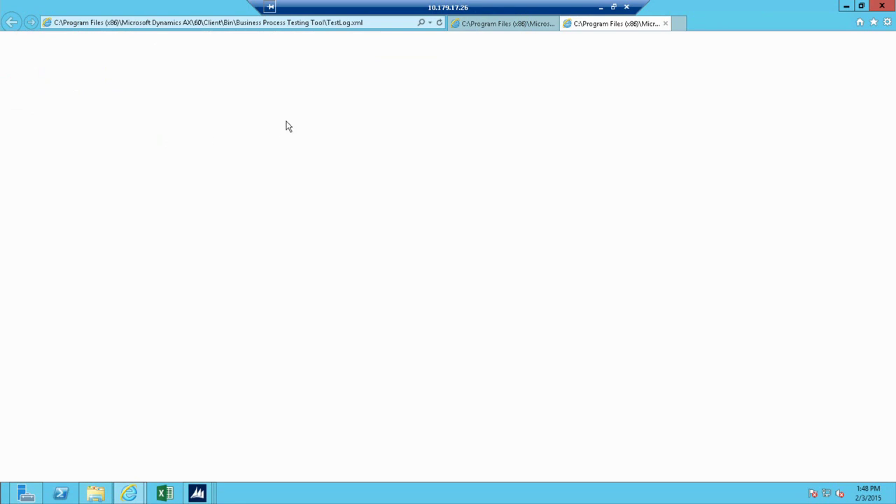
left_click(666, 23)
left_click(881, 5)
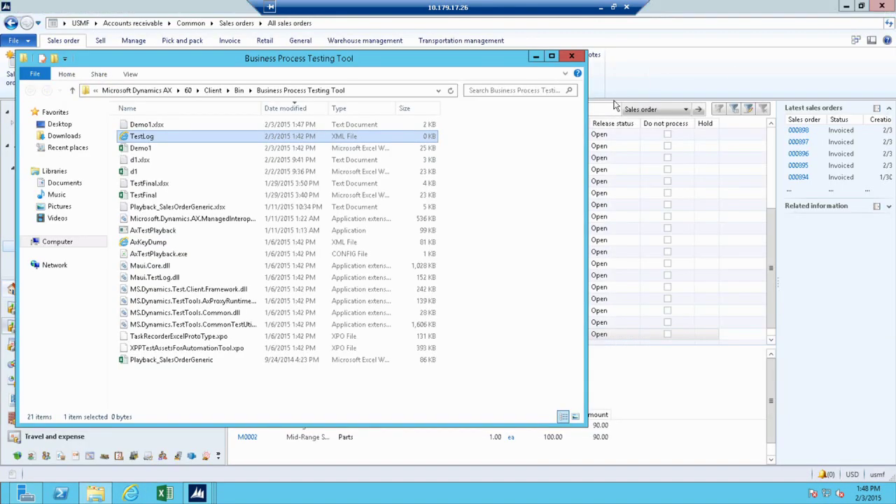
- Open the Demo1.xlsx text log, highlight its last entries for review and close it
double_click(231, 125)
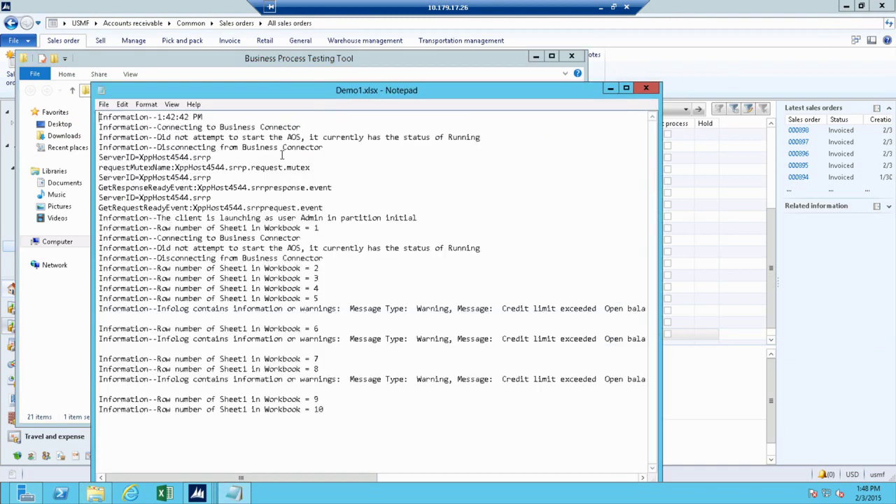
left_click(350, 411)
left_click(154, 379, "shift")
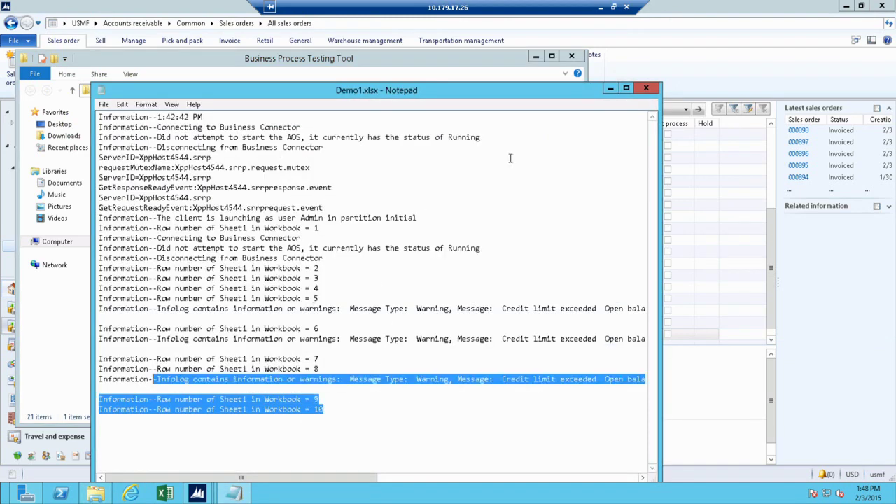
left_click(646, 89)
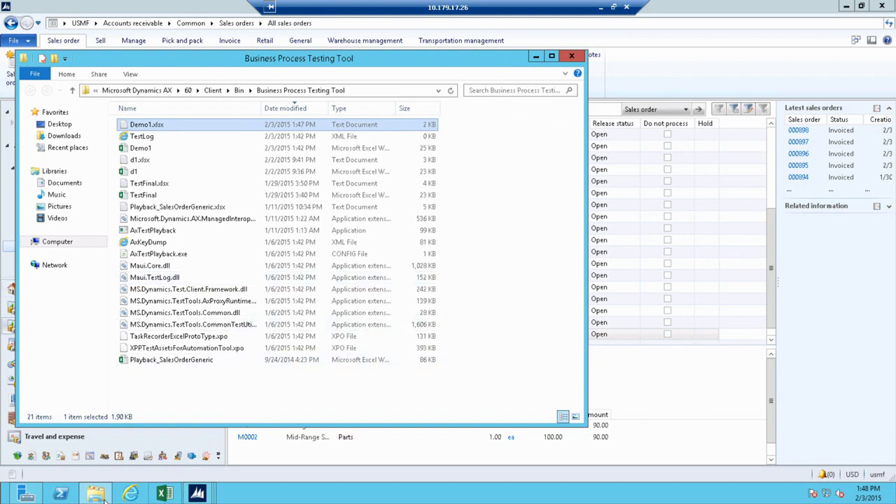
- Open the Demo1 workbook in Excel, reopen it discarding changes, and maximize its window
double_click(155, 151)
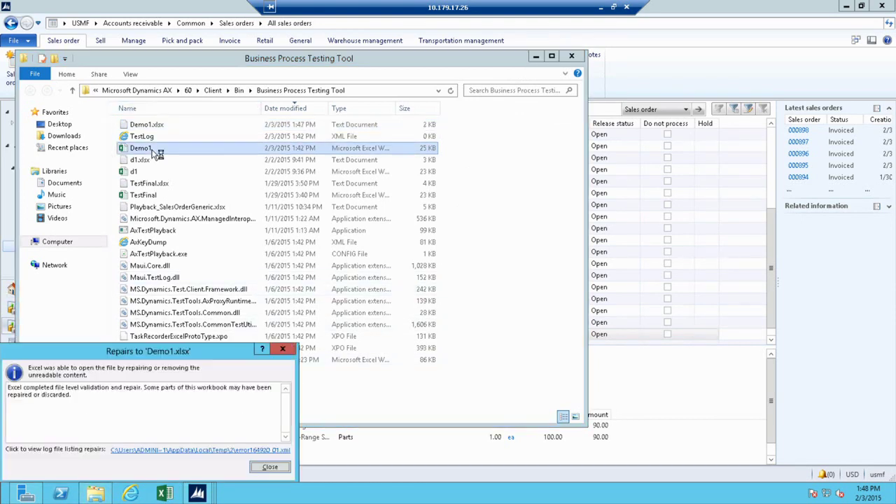
double_click(156, 151)
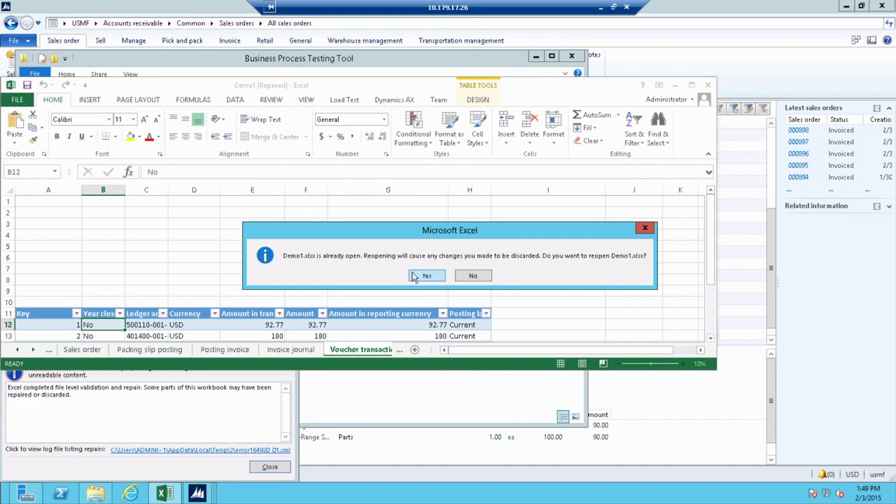
left_click(421, 277)
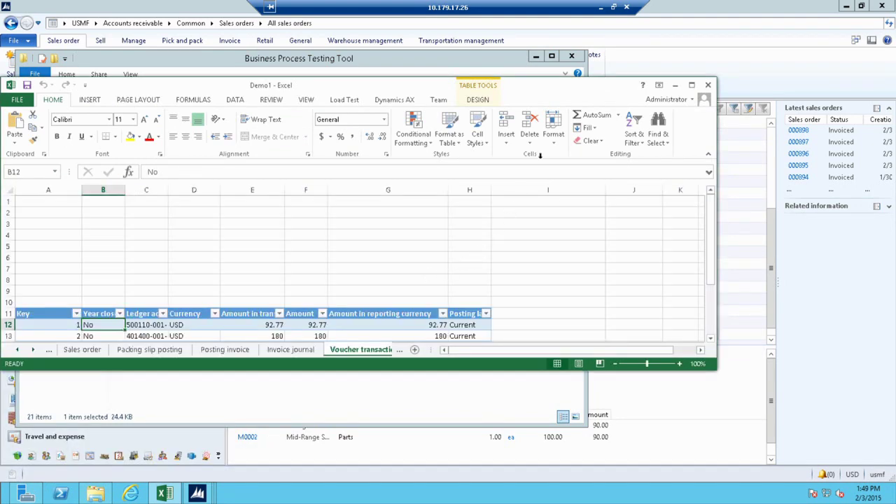
left_click(692, 85)
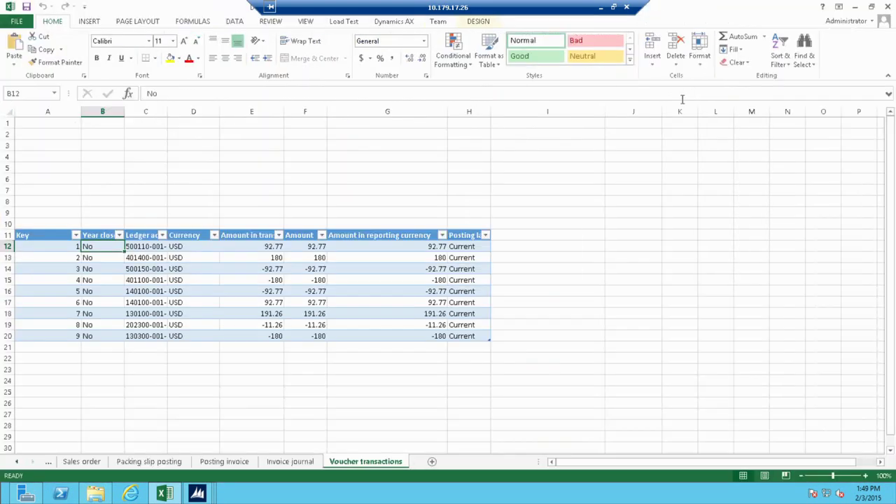
- Review the column headers of the Voucher transactions table from Key to Amount
left_click(23, 236)
left_click(23, 236)
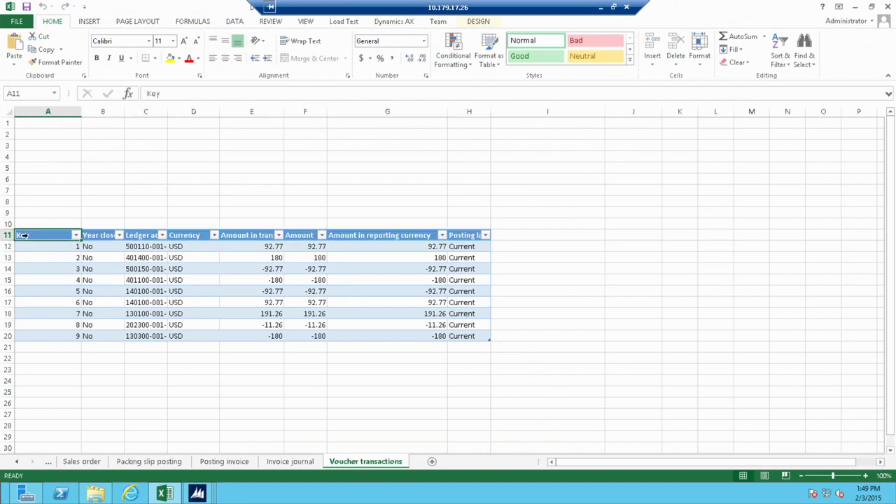
key("Tab")
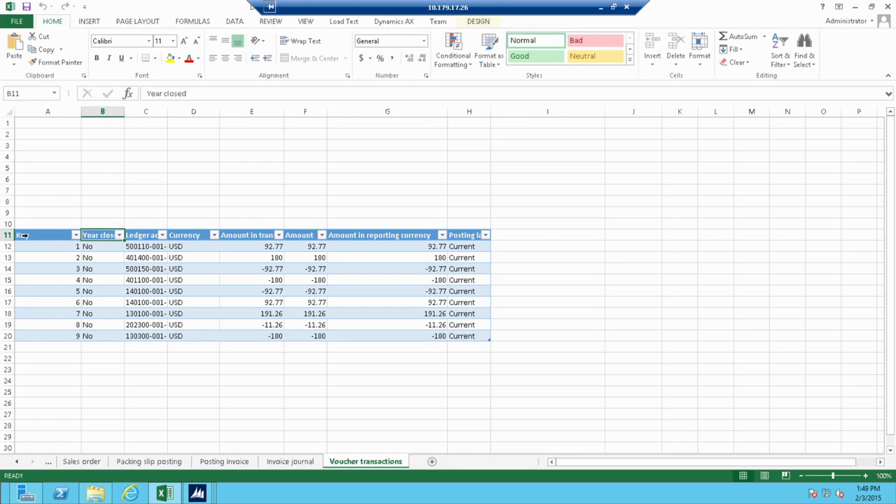
key("Tab")
key("Tab")
key("Tab")
key("Tab")
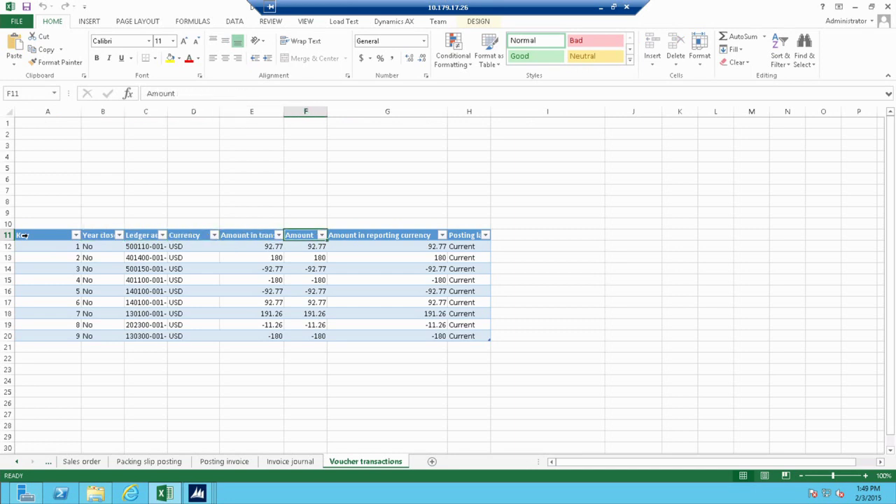
- Inspect the full table name of the voucher transactions table in its design settings
left_click(481, 23)
left_click(36, 50)
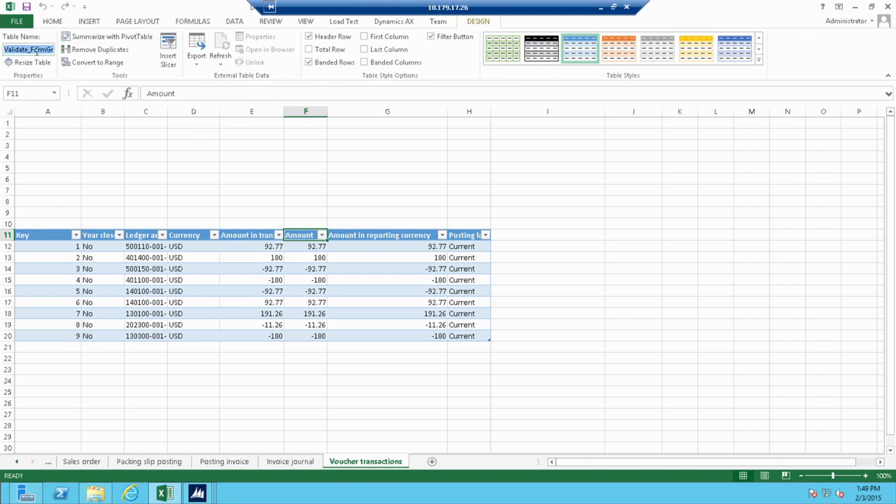
key("End")
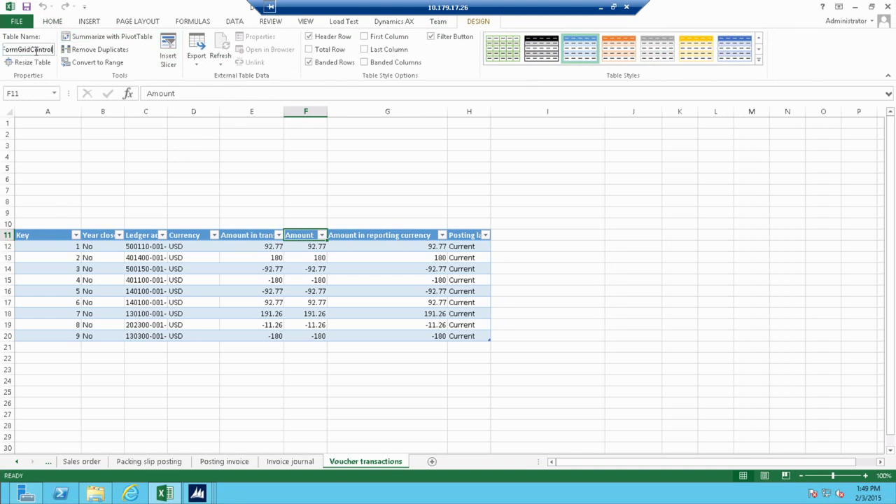
key("Home")
key("Right")
key("Right")
key("Right")
key("Right")
key("Right")
key("Right")
key("Right")
key("Right")
key("Right")
key("Right")
key("Right")
key("Right")
key("Right")
key("Right")
key("Right")
key("Right")
key("Right")
key("Right")
key("Right")
key("Right")
key("Right")
key("Right")
key("Right")
key("Return")
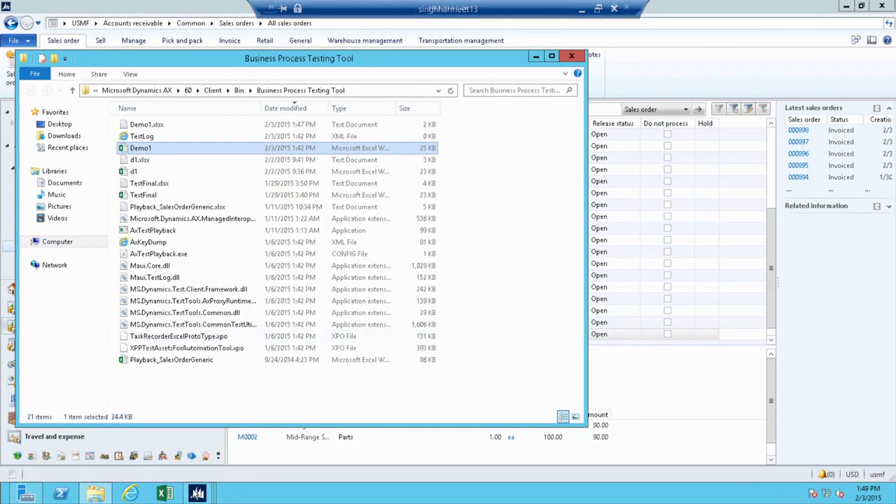
- Switch to the Dynamics AX window that has the Task recorder open
left_click(203, 492)
left_click(284, 439)
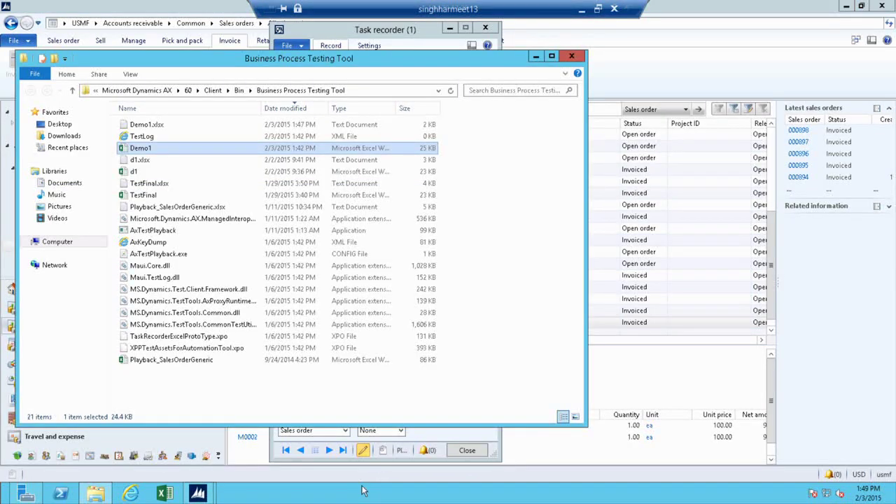
right_click(363, 490)
left_click(427, 453)
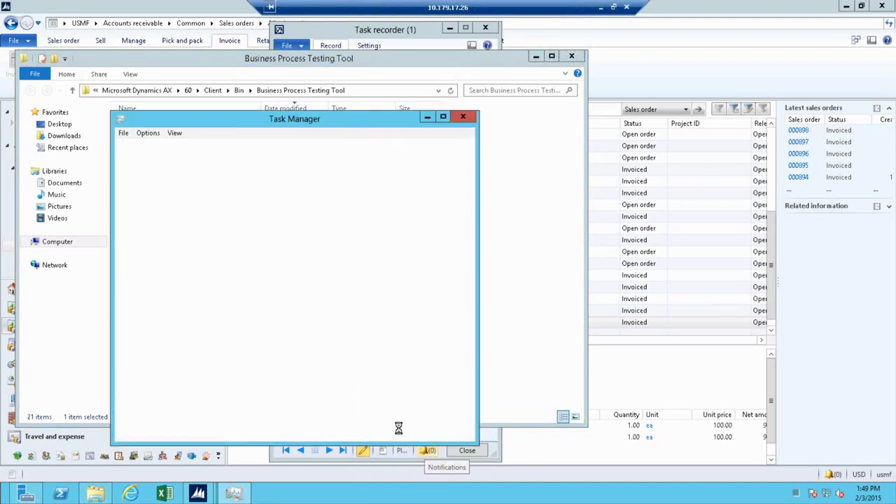
left_click(470, 118)
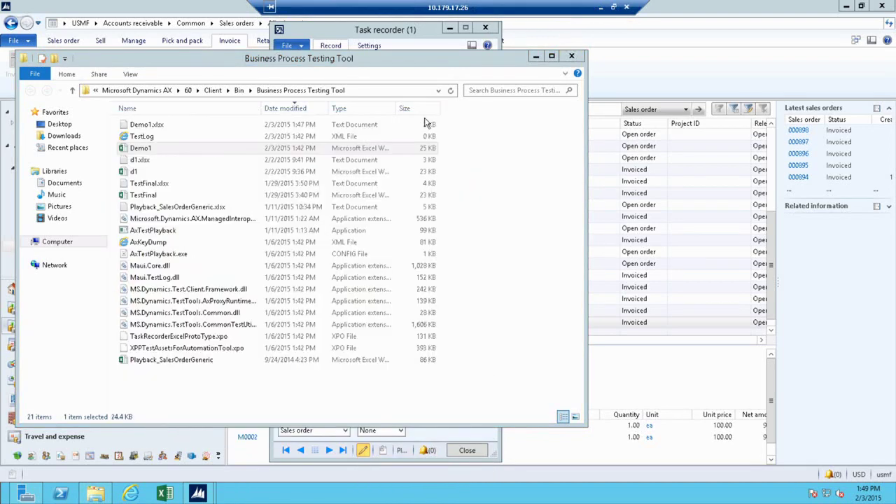
- Play back the Demo1 recording from the Task recorder
left_click(341, 30)
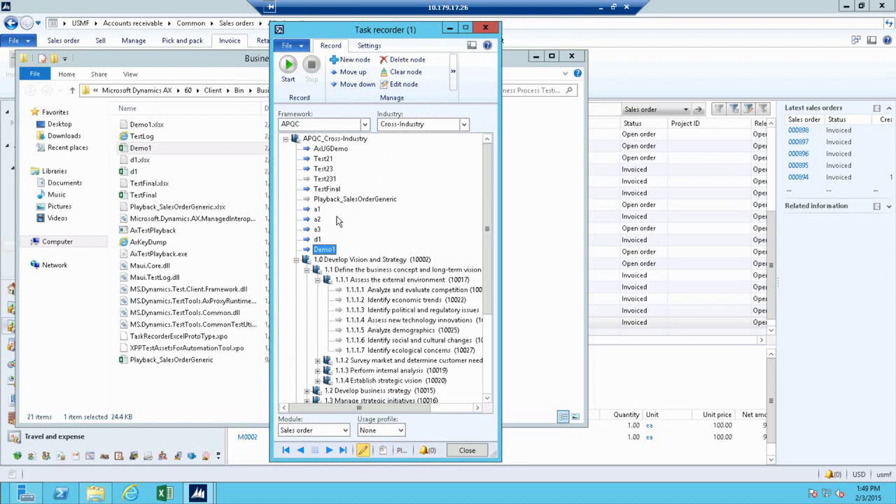
left_click(454, 71)
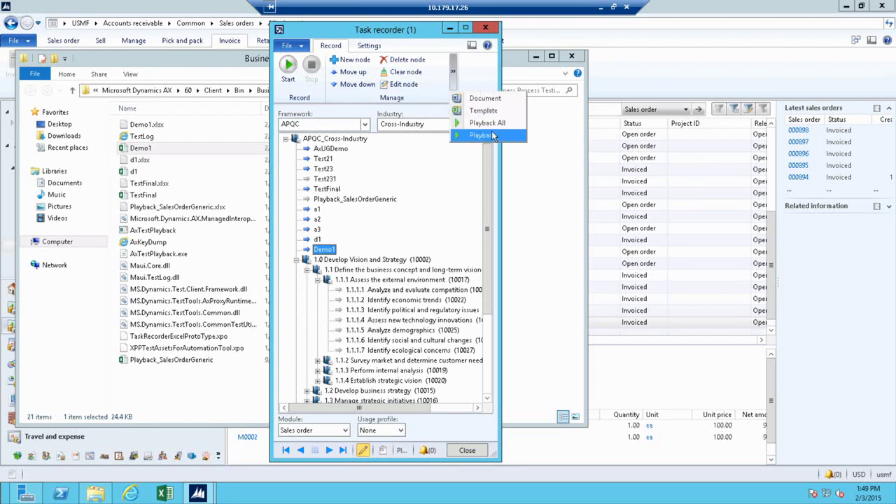
left_click(490, 135)
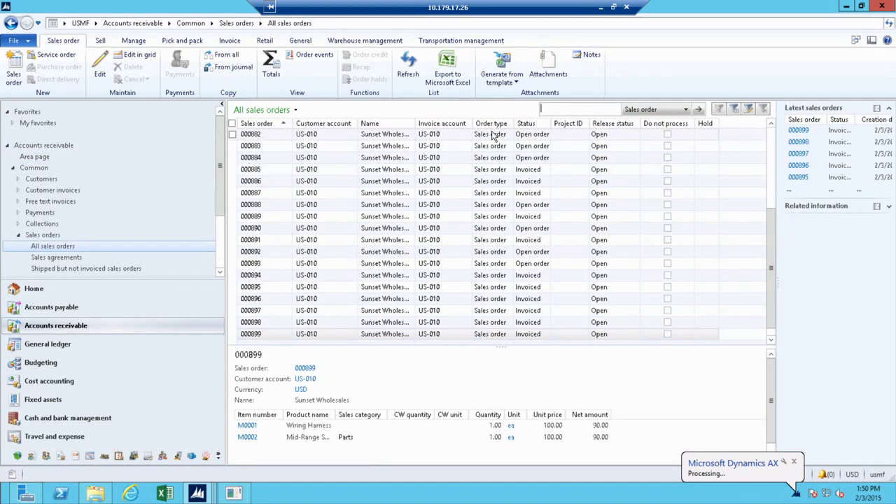
- Create a new sales order for the customer Sunset Wholesales
left_click(12, 73)
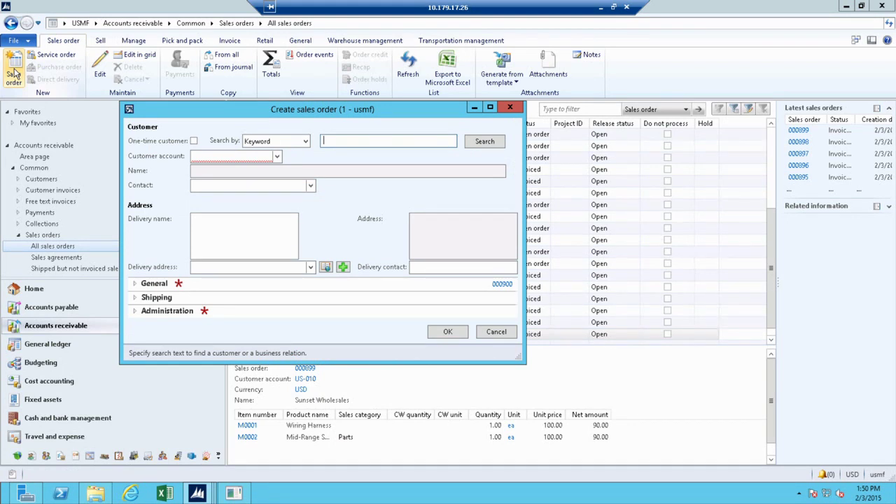
key("Tab")
key("Tab")
type("US-010")
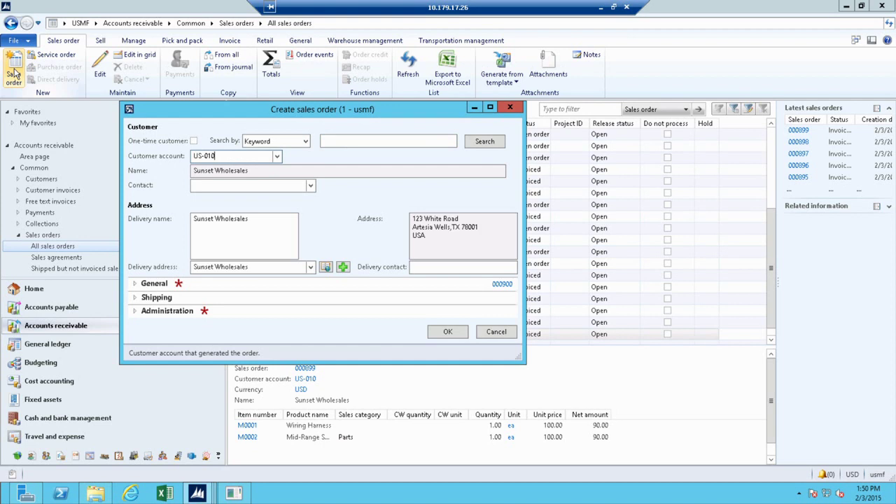
left_click(447, 331)
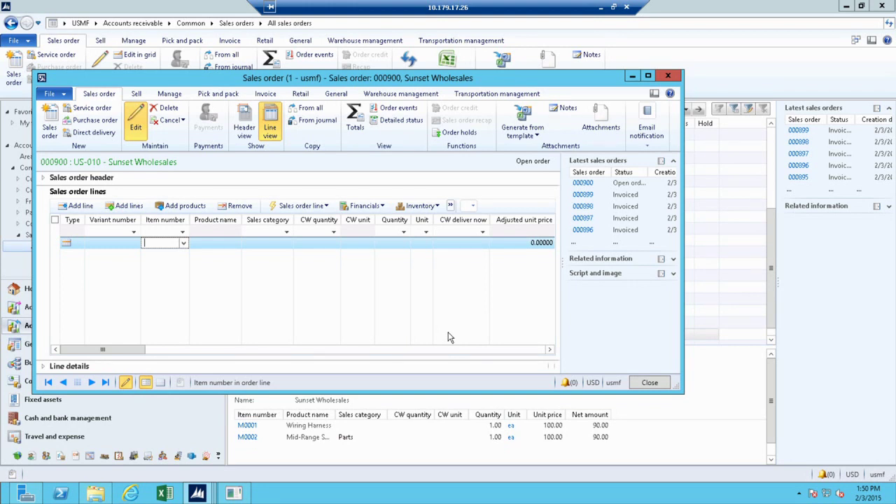
- Add a sales order line for item M0001 with a unit price of 100 and a discount of 10 percent
left_click(78, 206)
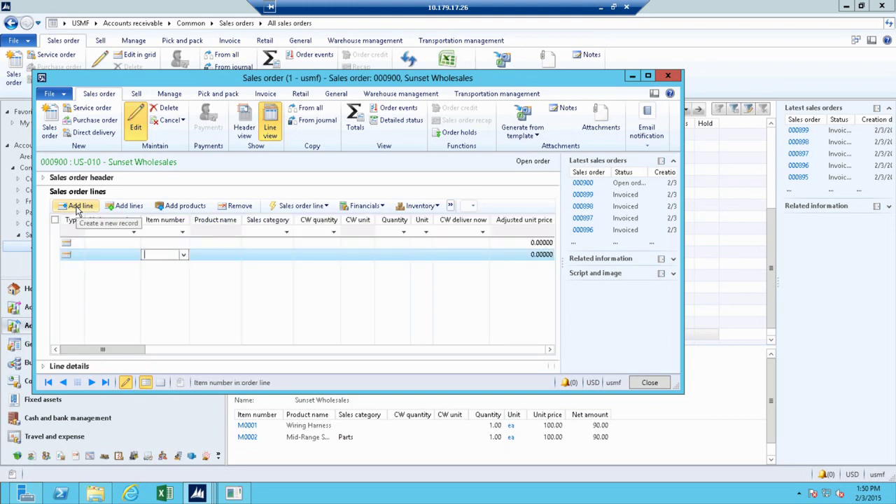
type("M0001")
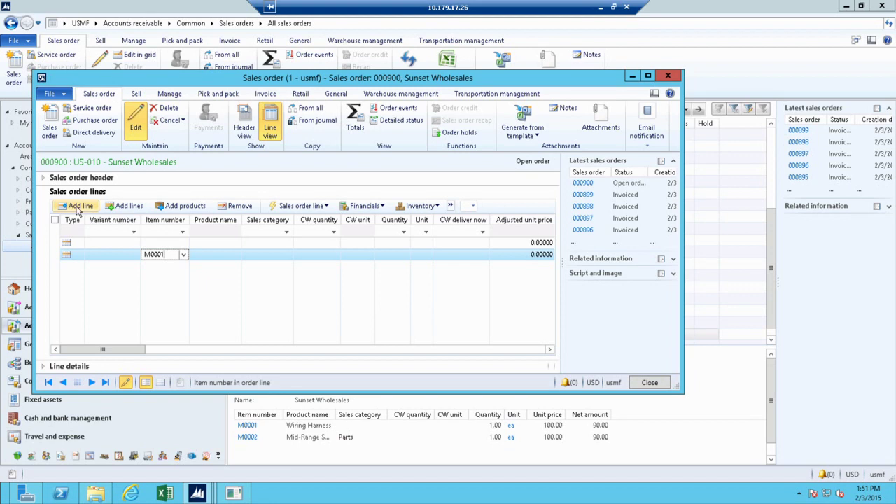
key("Tab")
key("Tab")
key("Tab")
key("Tab")
key("Tab")
key("Tab")
type("100")
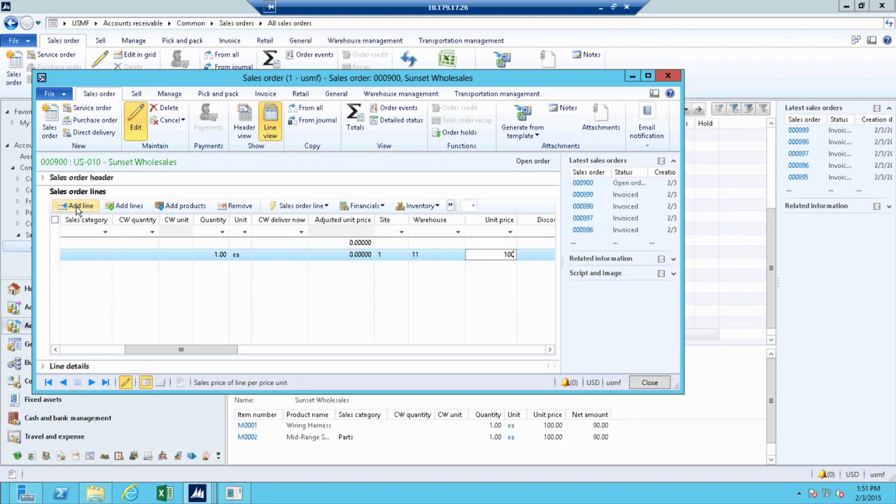
key("Tab")
key("Tab")
type("10")
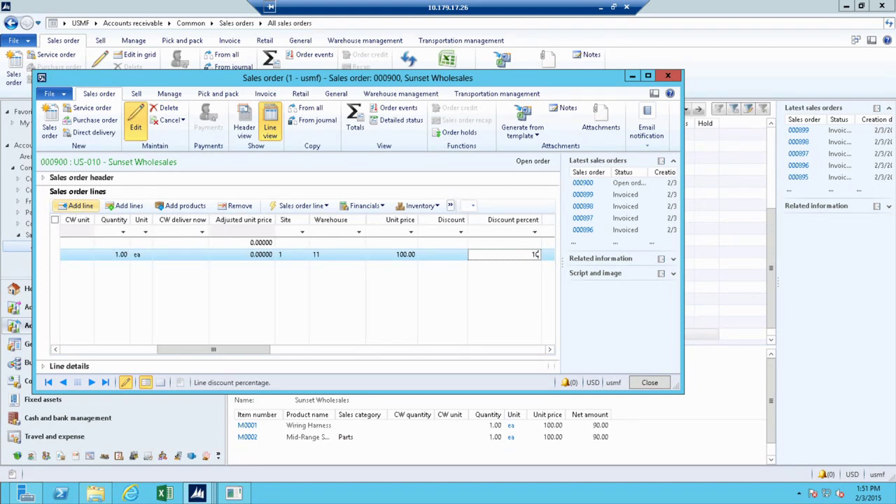
- Add a sales order line for item M0002 with unit price 100 and 10 percent discount, and save the order
left_click(79, 207)
type("M0002")
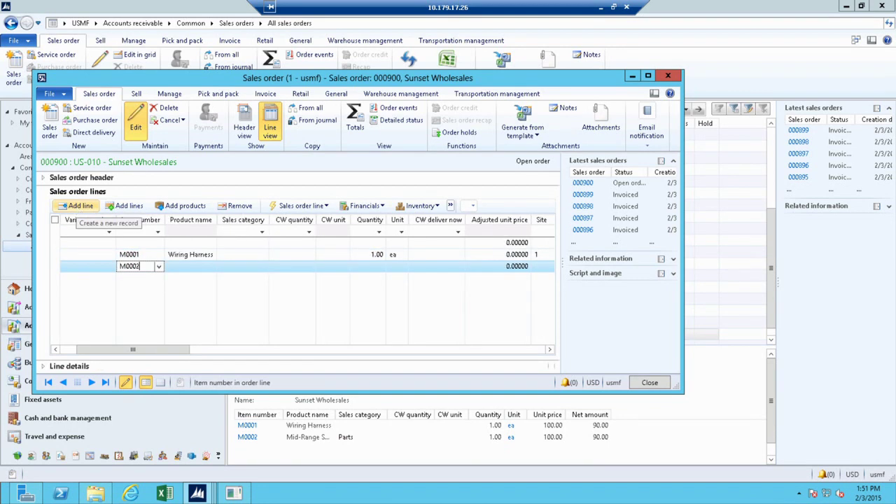
key("Tab")
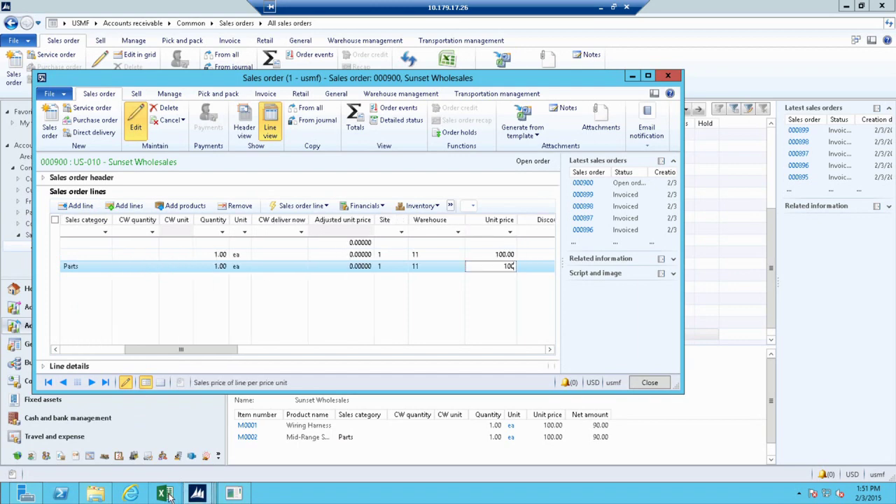
left_click(168, 494)
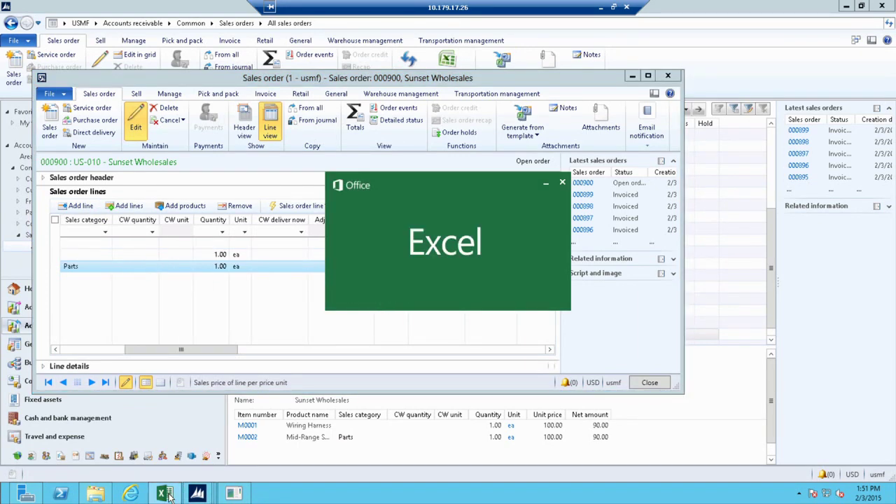
key("Tab")
key("Tab")
type("10")
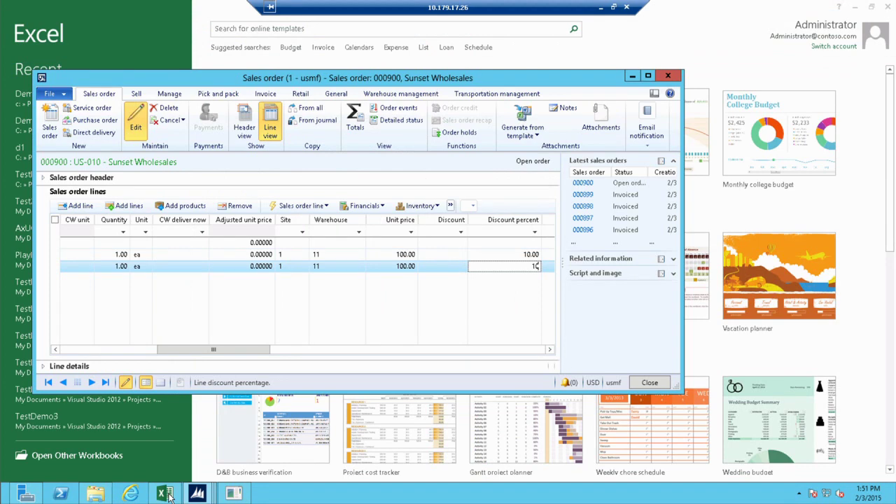
key("ctrl+s")
- Post the packing slip for the sales order with quantity All, dismissing the Infolog messages
left_click(217, 93)
left_click(168, 125)
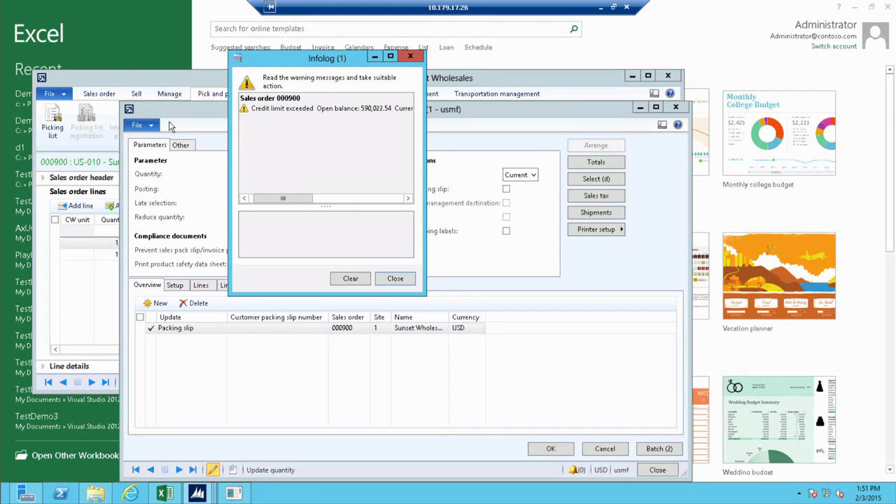
left_click(395, 279)
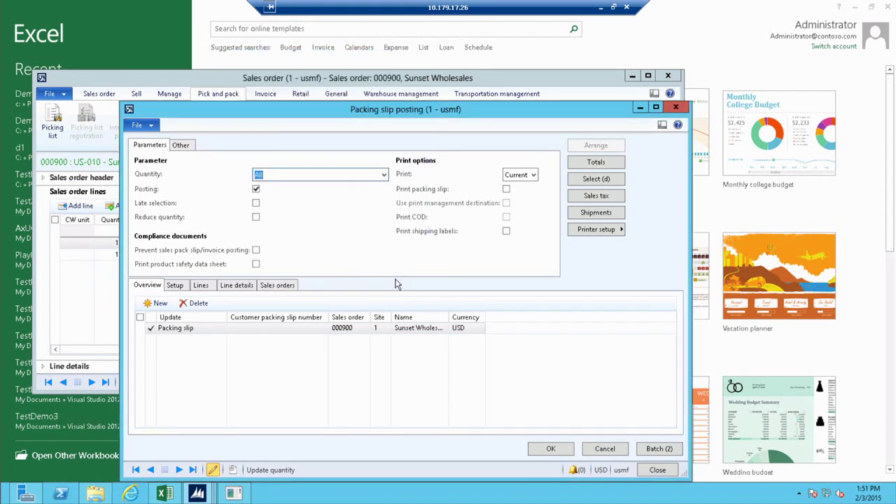
key("End")
key("shift+Home")
left_click(553, 450)
left_click(466, 285)
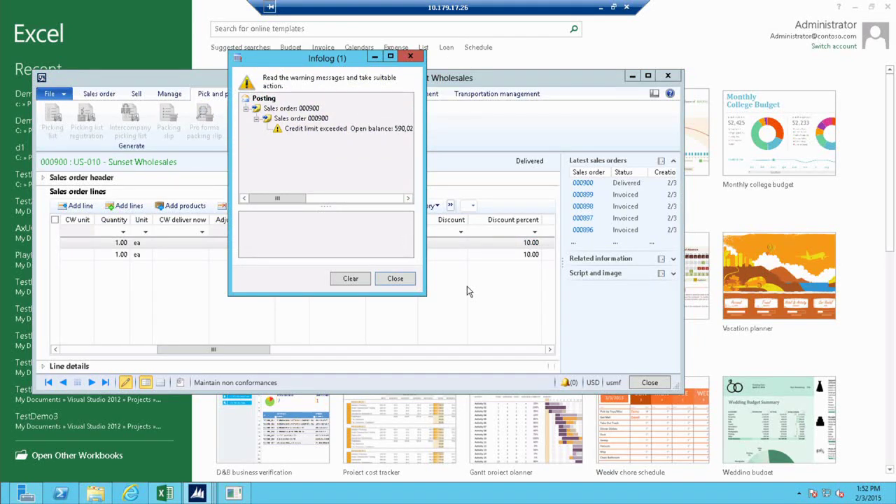
left_click(396, 281)
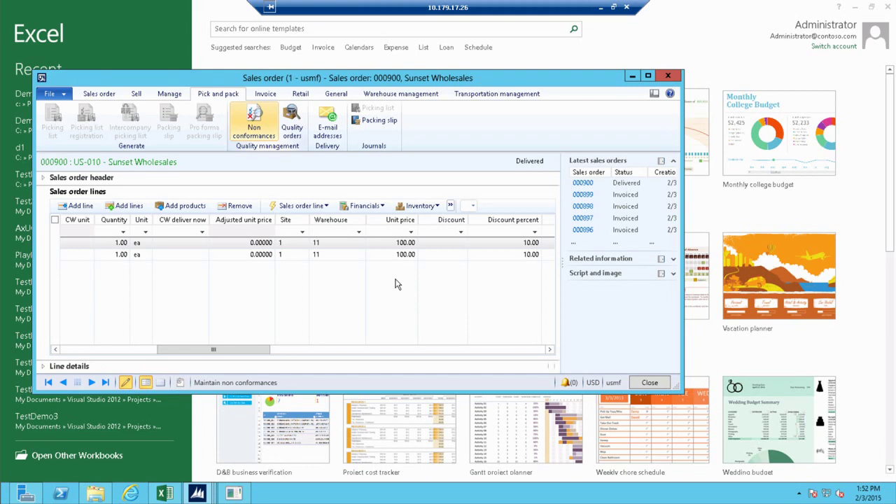
- Post the invoice for the sales order with quantity All and dismiss the Infolog
left_click(265, 93)
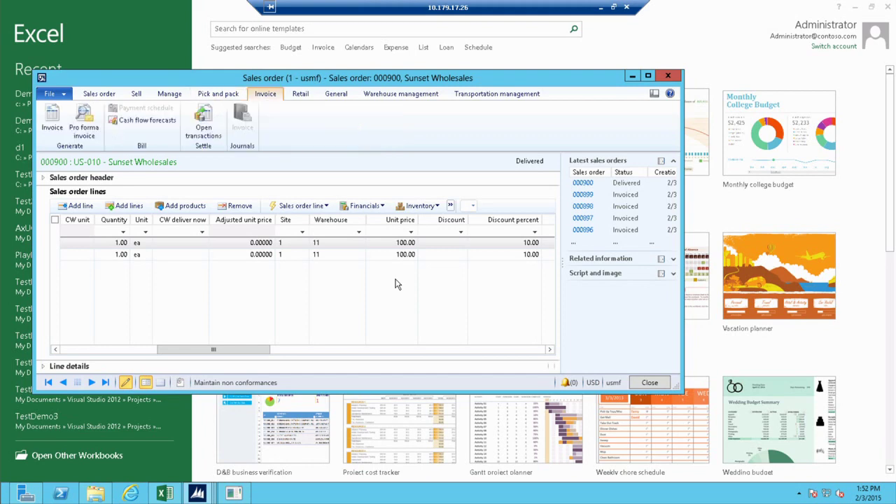
left_click(52, 120)
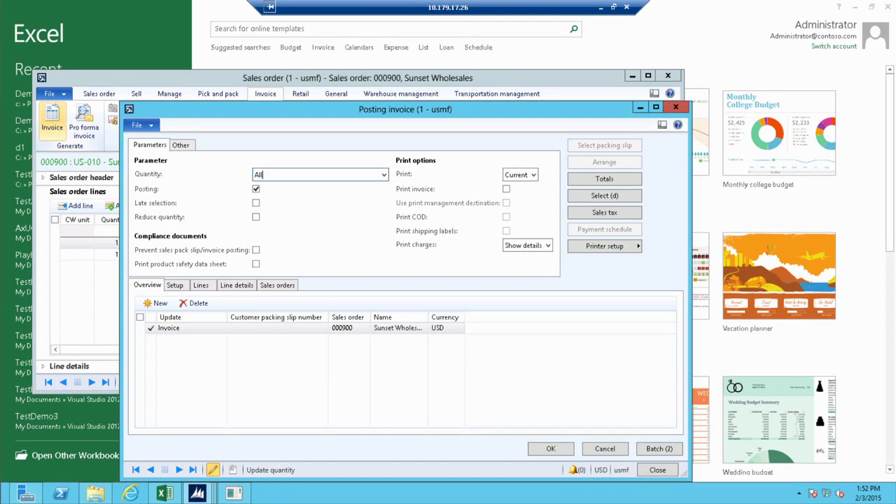
left_click(552, 449)
left_click(466, 286)
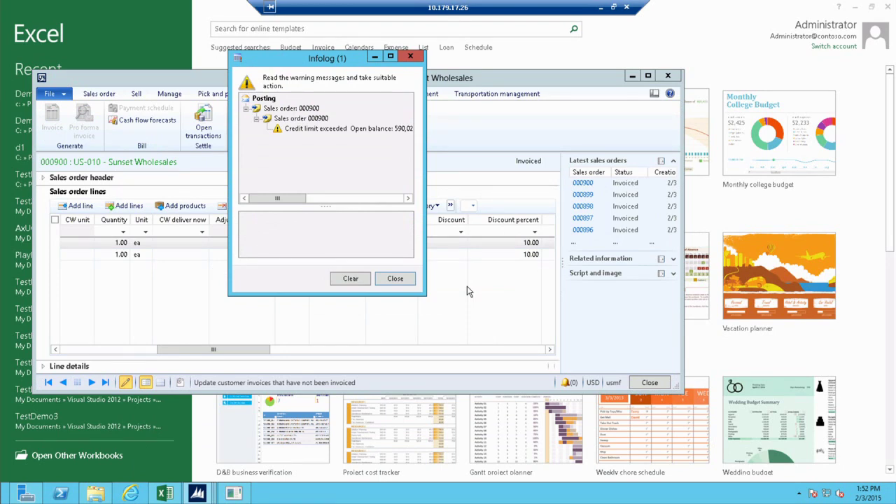
left_click(396, 283)
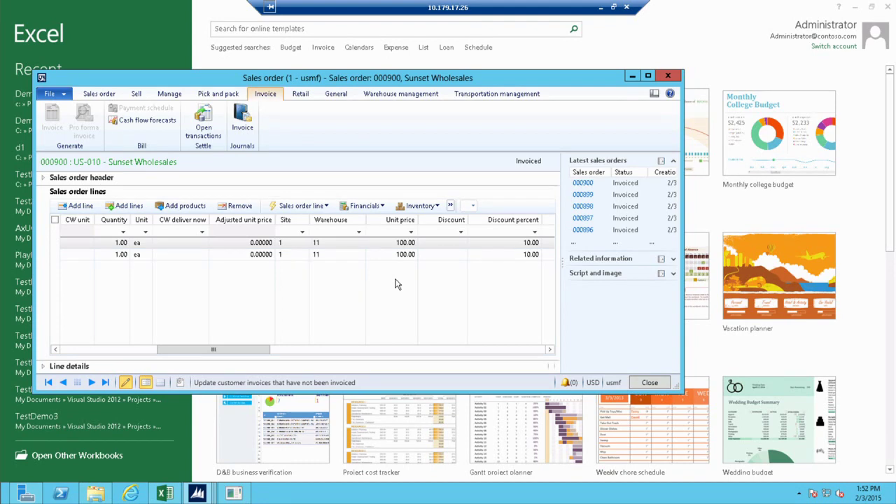
- View the voucher transactions of the order's posted invoice and close the AxTestPlayback program
left_click(242, 120)
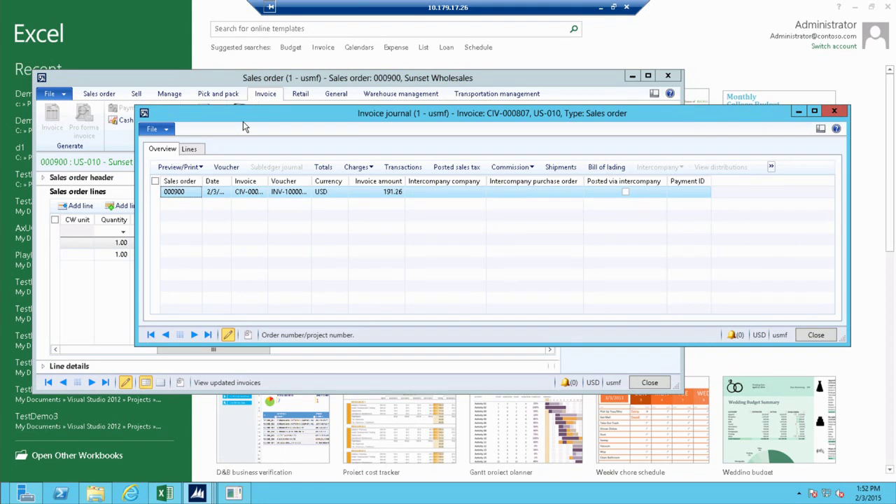
left_click(226, 167)
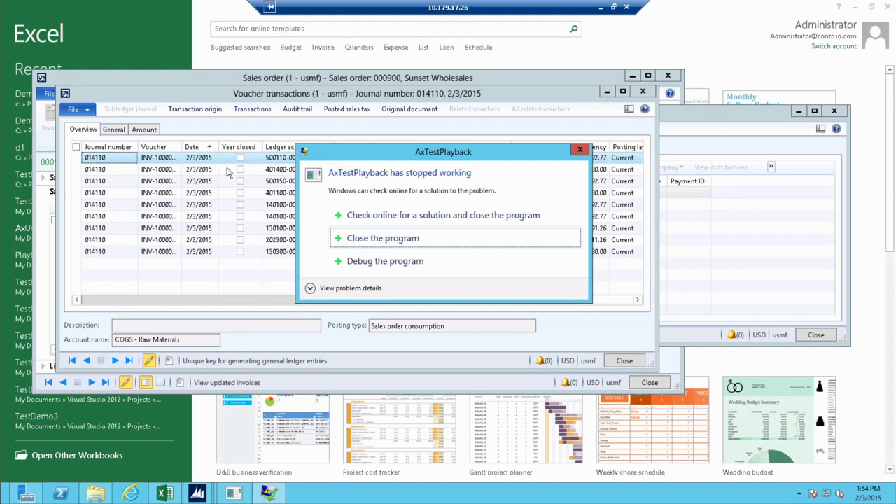
key("Return")
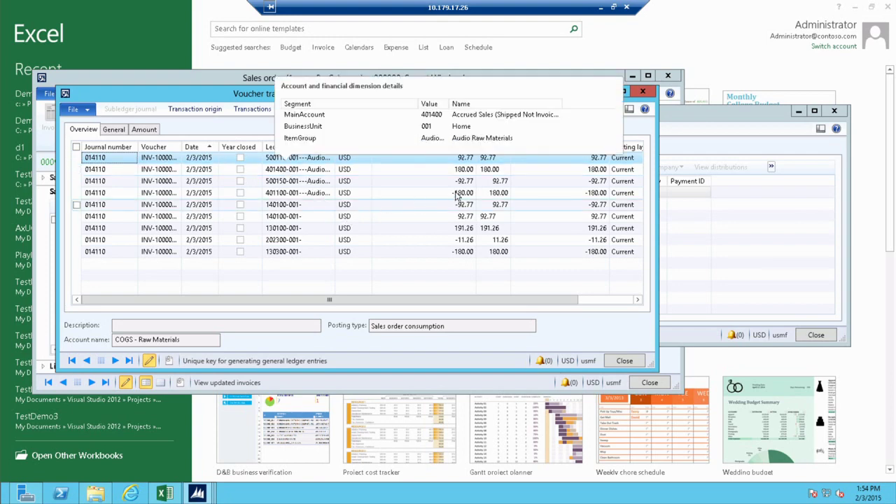
- Close the voucher transactions, invoice journal and sales order windows, and exit Excel
left_click(642, 91)
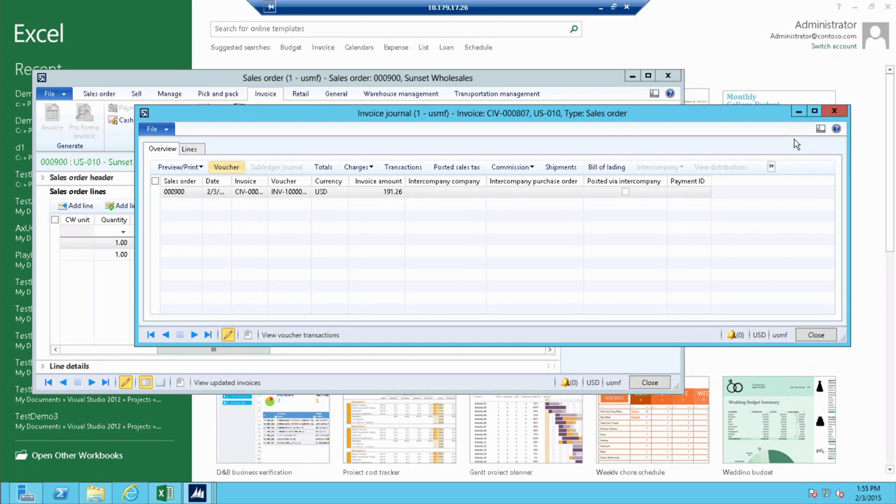
left_click(832, 112)
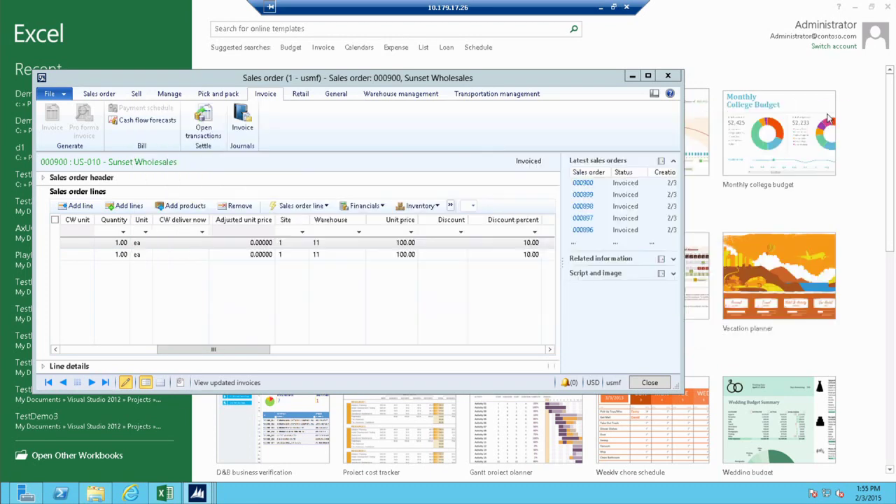
left_click(668, 75)
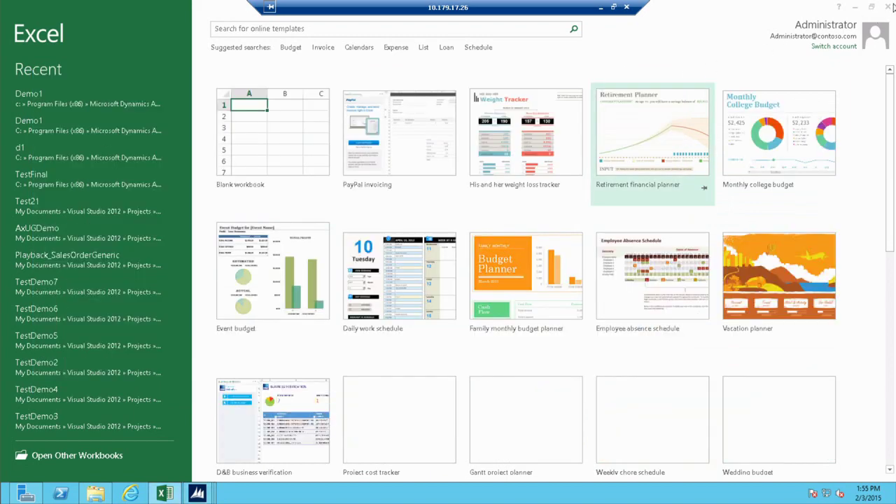
left_click(889, 7)
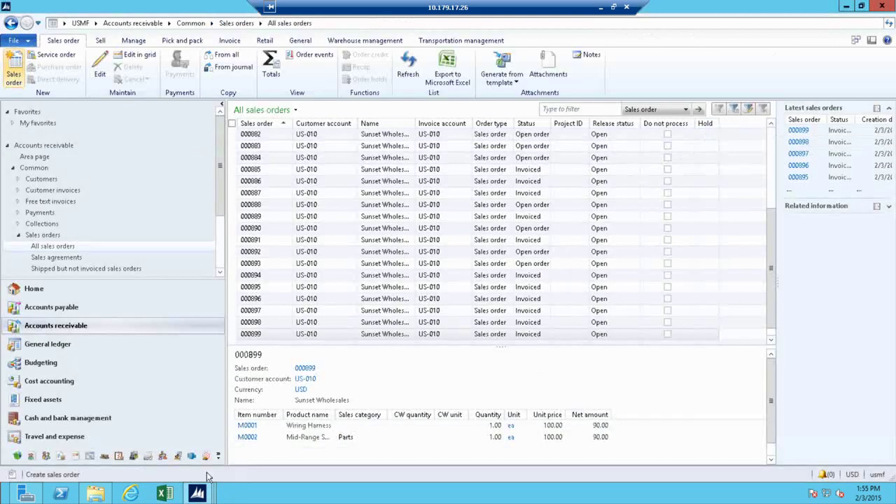
- Open the Demo1 workbook from the Business Process Testing Tool folder, and close it without saving changes
left_click(95, 494)
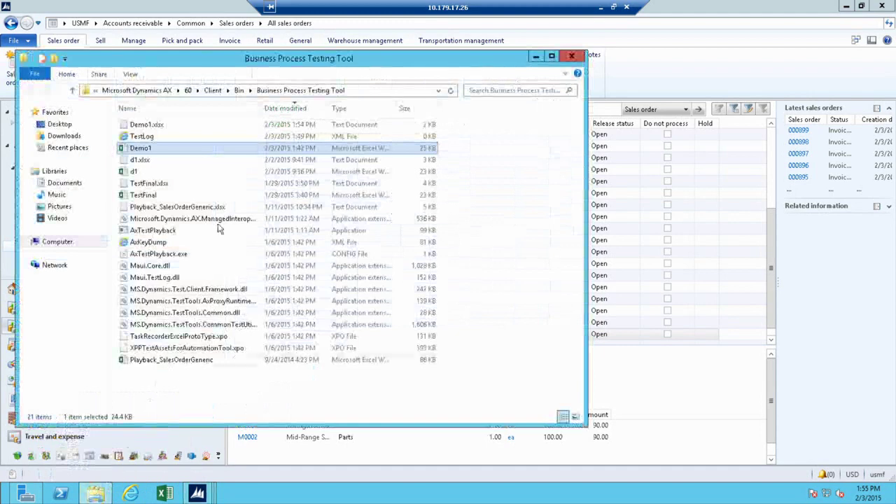
double_click(200, 148)
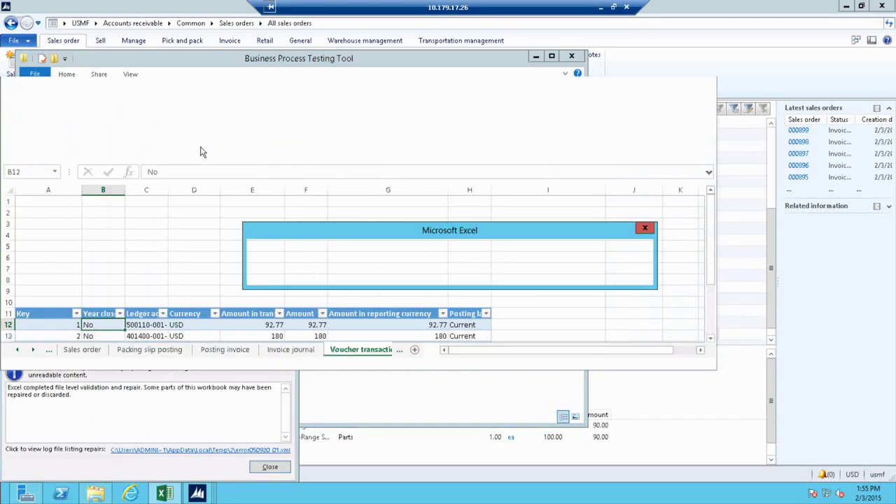
left_click(475, 277)
left_click(708, 85)
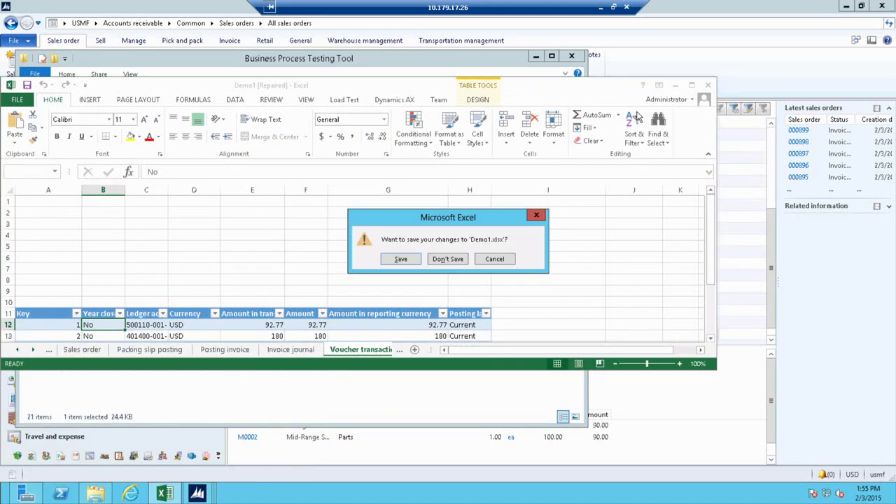
left_click(448, 261)
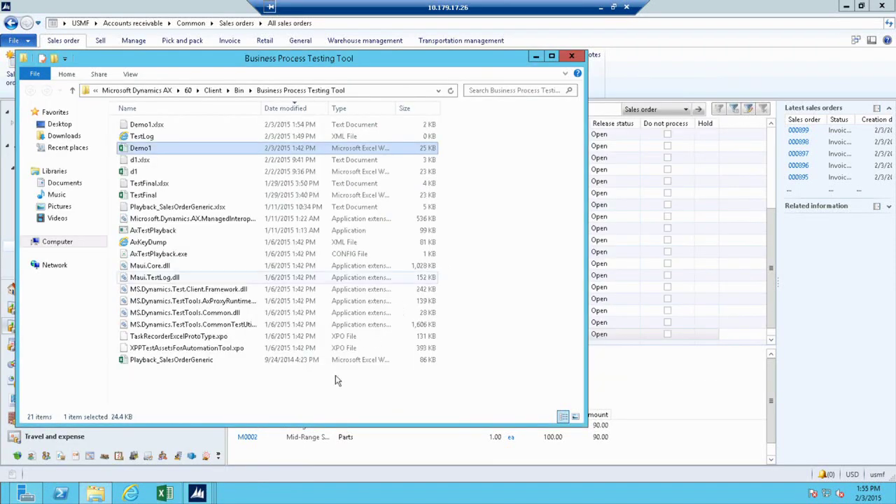
- Check the Voucher transactions sheet of the TestFinal workbook, and return to the sales orders list in Dynamics AX
left_click(96, 494)
left_click(96, 494)
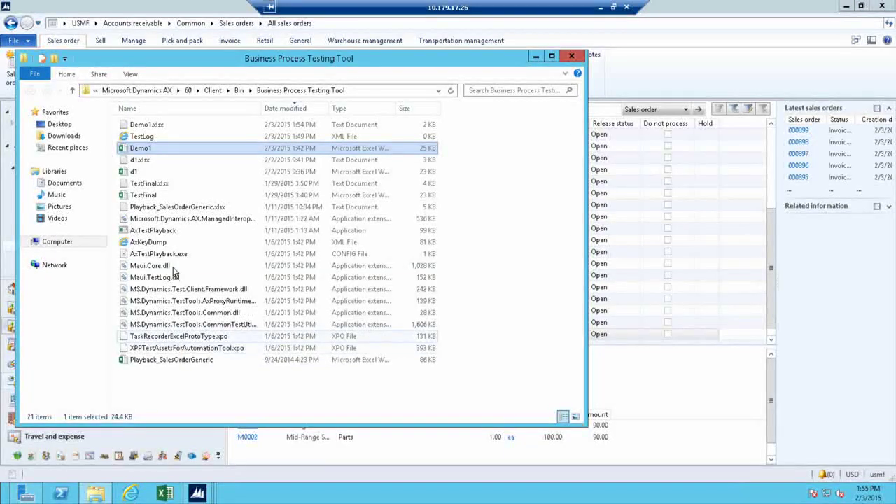
double_click(168, 195)
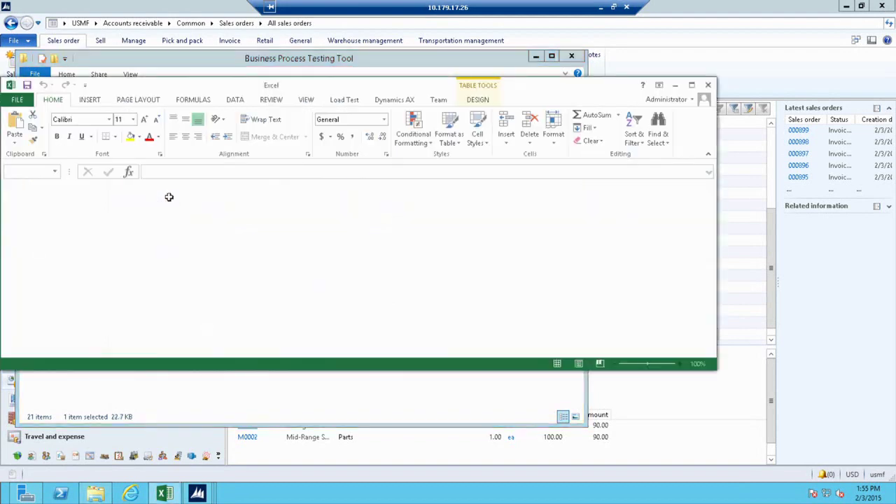
left_click(371, 349)
left_click(377, 351)
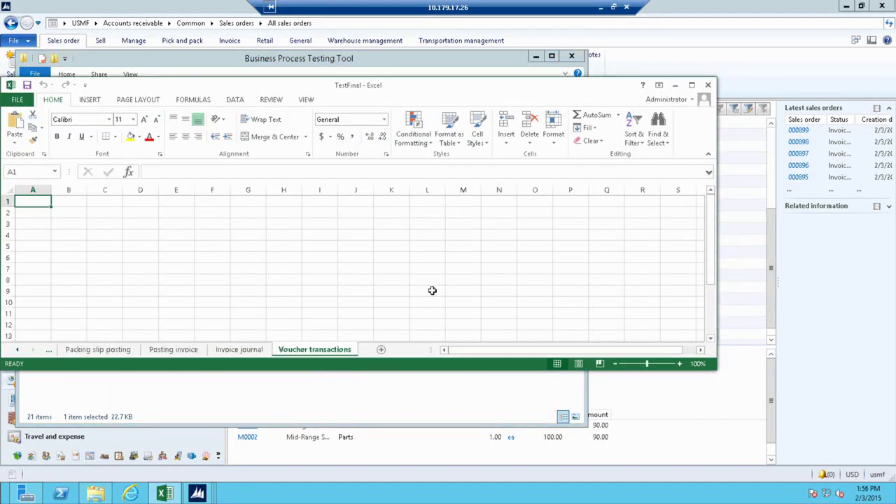
left_click(708, 84)
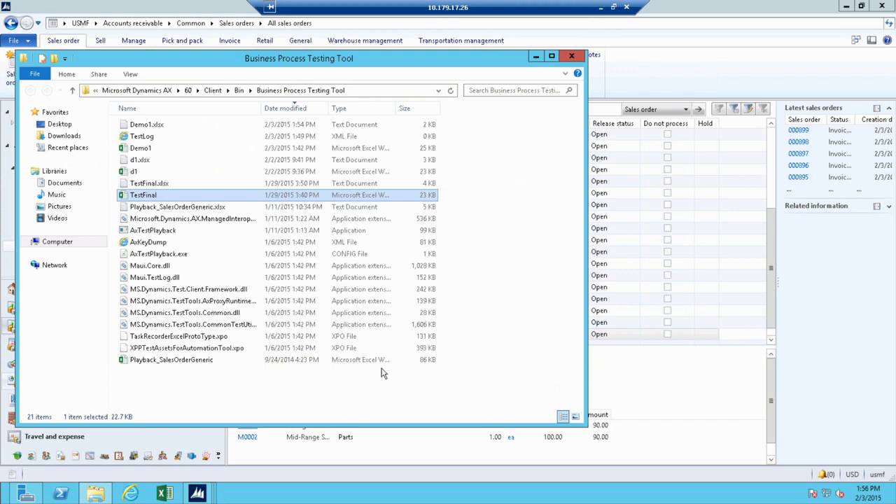
left_click(100, 492)
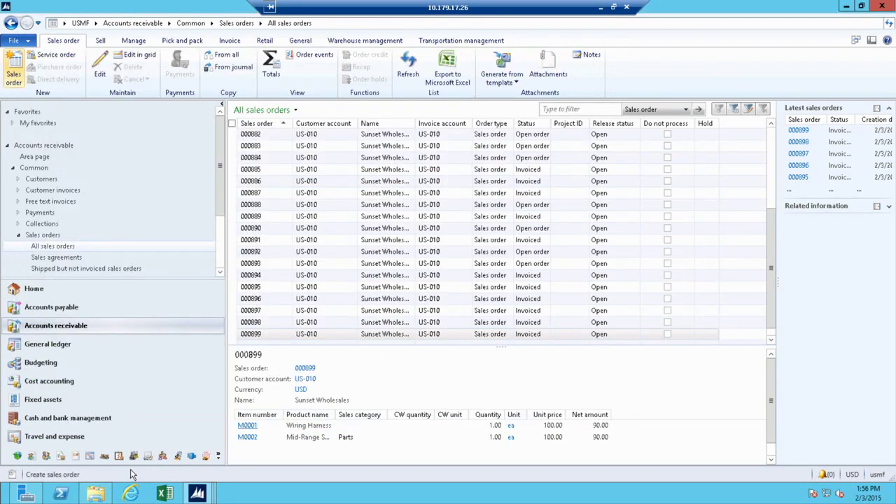
- Open the Demo1 workbook from the Business Process Testing Tool folder, and view its Create sales order and Sales order sheets
left_click(95, 493)
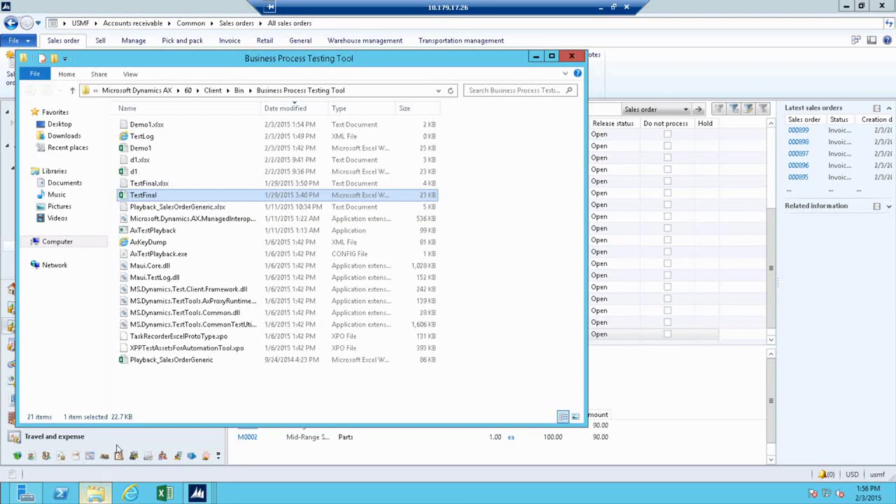
double_click(156, 147)
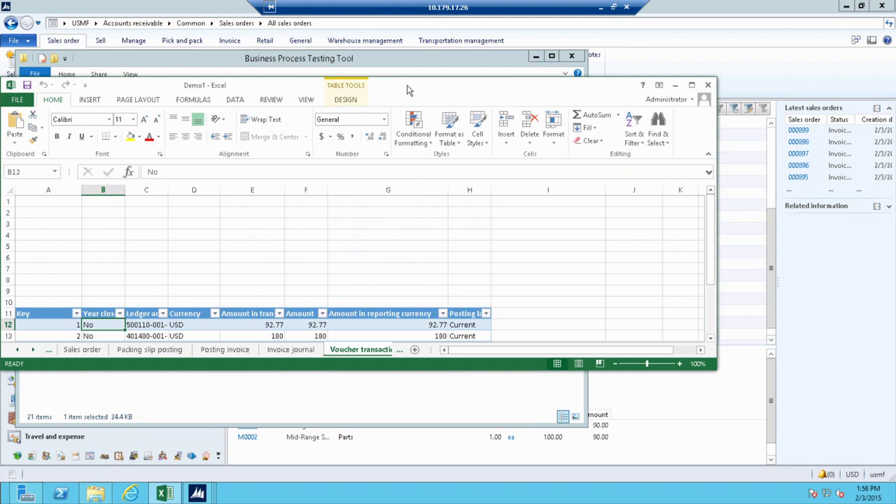
double_click(410, 85)
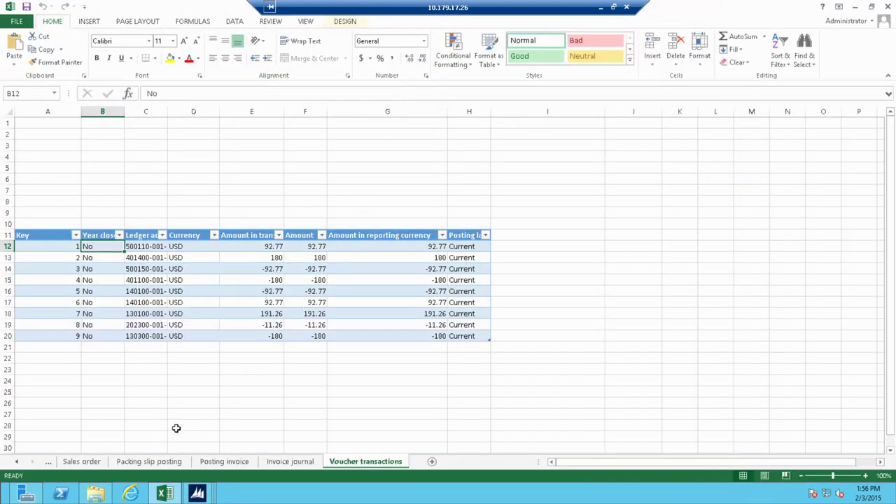
left_click(16, 461)
left_click(16, 461)
left_click(184, 463)
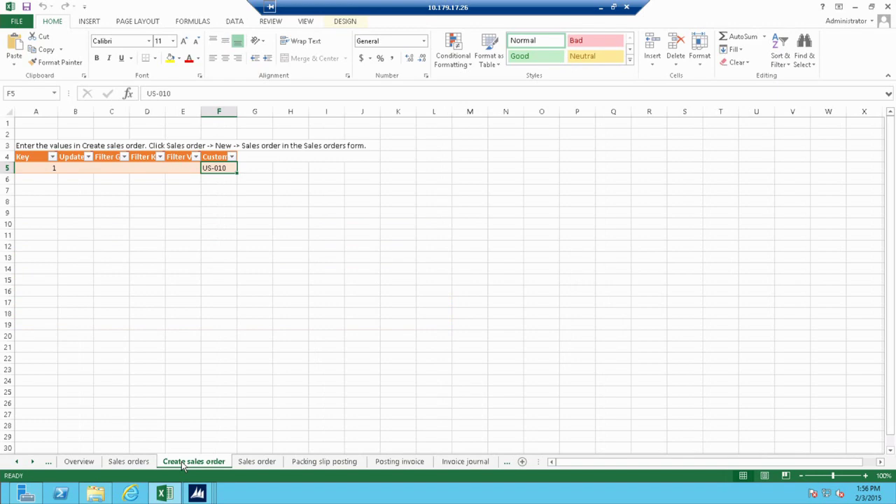
left_click(261, 461)
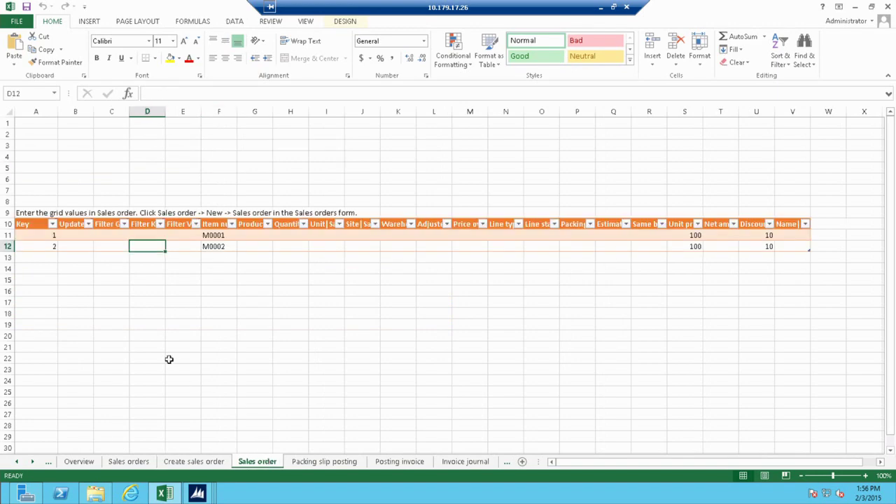
- Insert a table with headers at cell A19, below the existing grid on the Sales order sheet
left_click(33, 319)
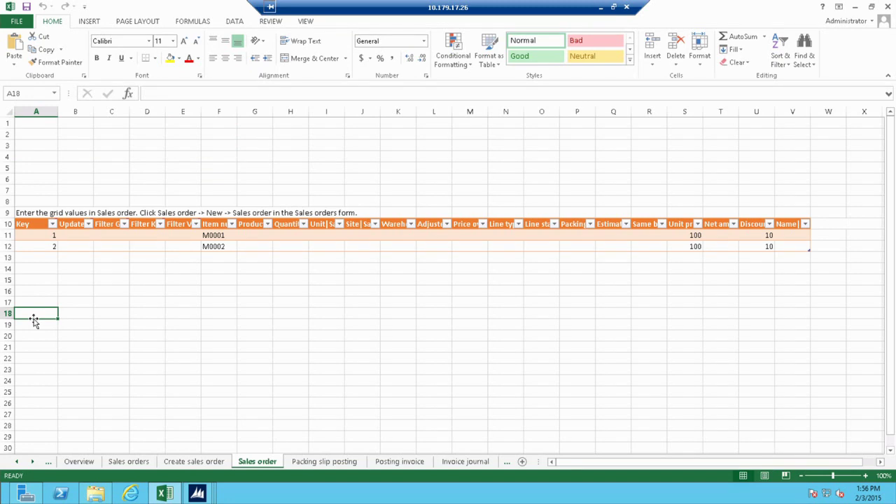
left_click(45, 324)
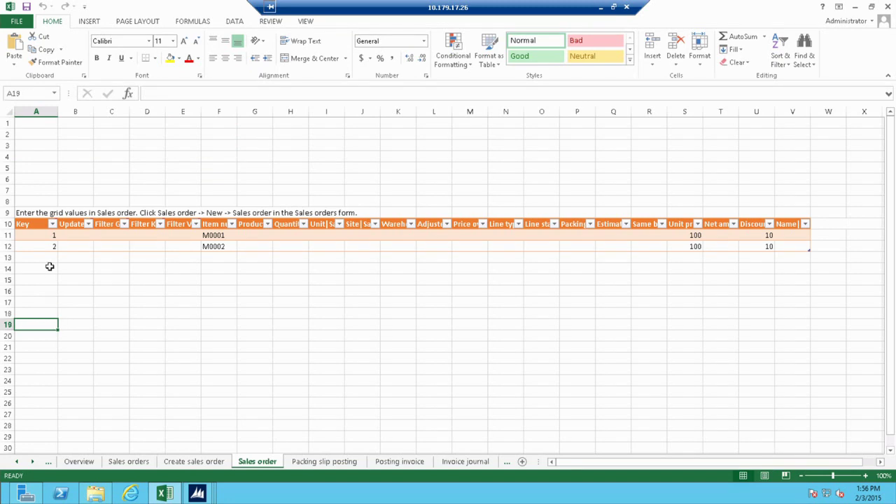
left_click(89, 21)
left_click(89, 43)
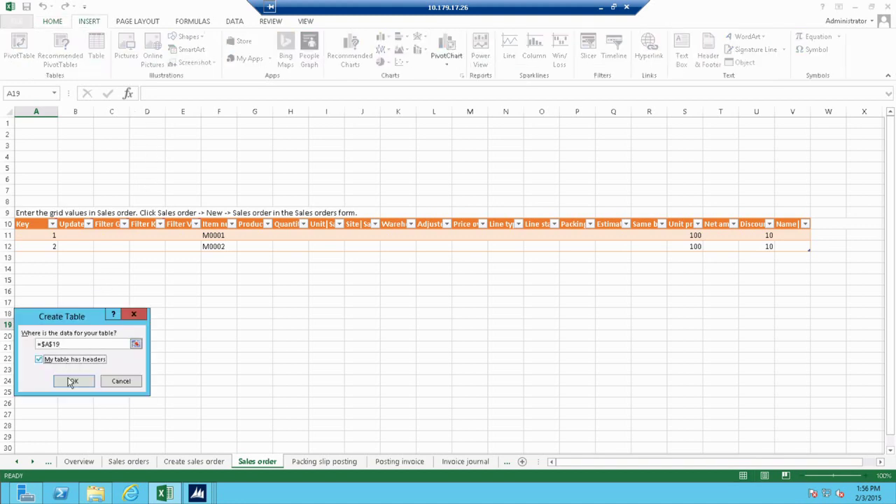
left_click(72, 381)
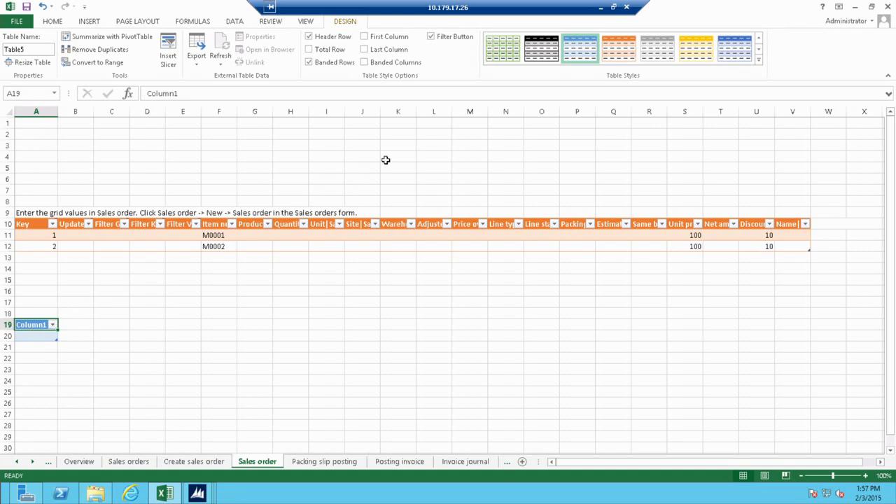
left_click(602, 7)
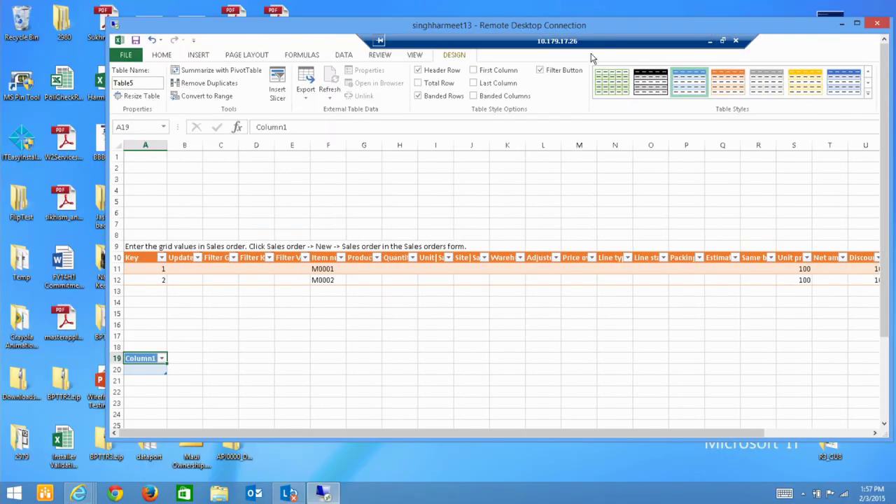
key("super+r")
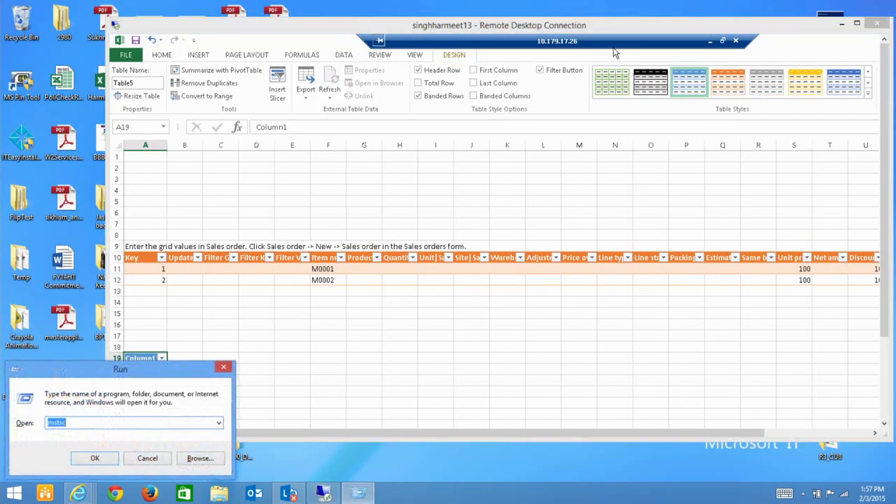
key("Return")
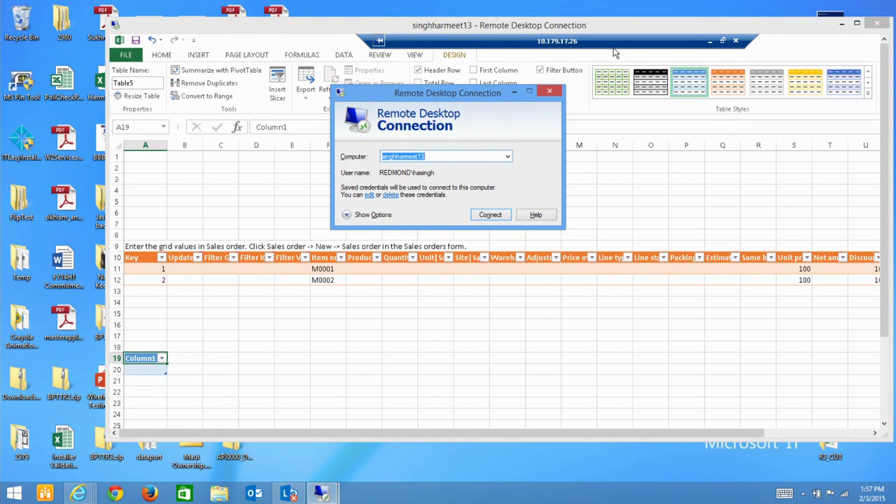
left_click(614, 52)
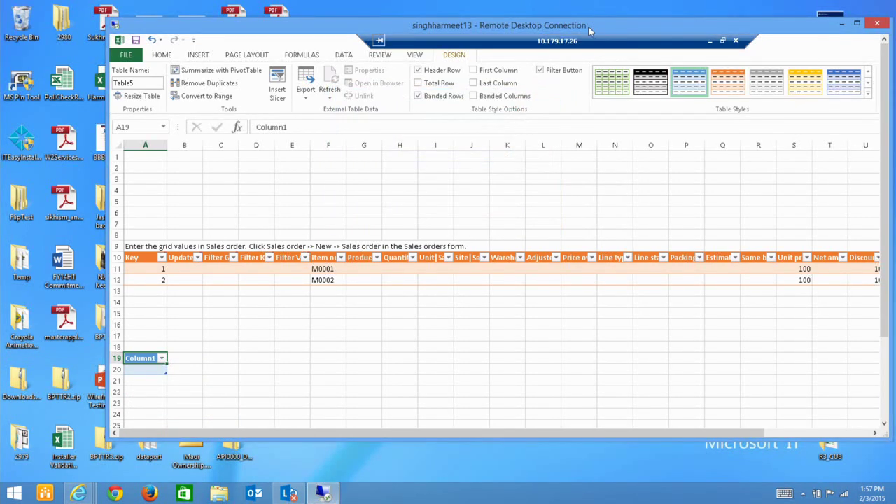
double_click(588, 26)
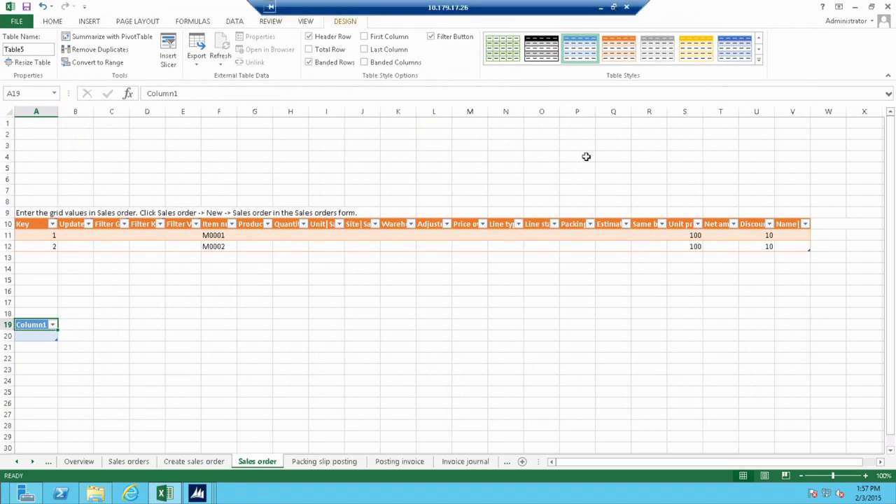
- Minimize the current remote session and start a new Remote Desktop connection to 10.179.17.167
left_click(600, 7)
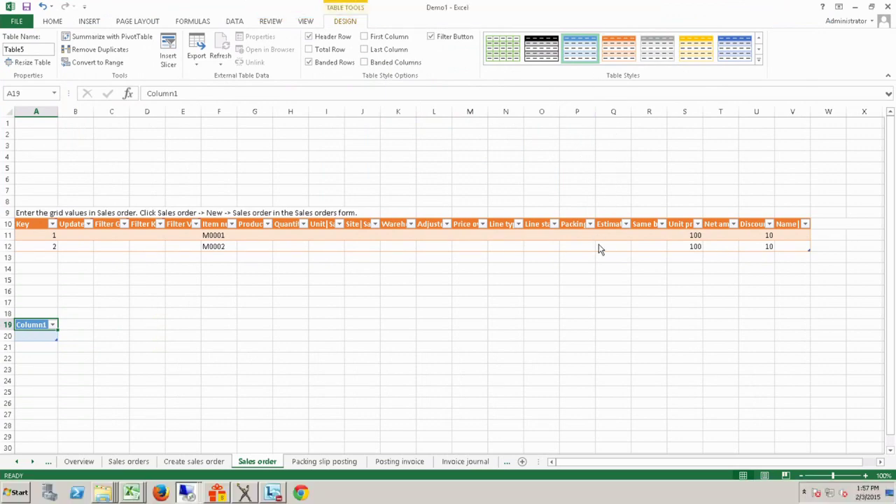
key("super+r")
type("mstsc")
key("Return")
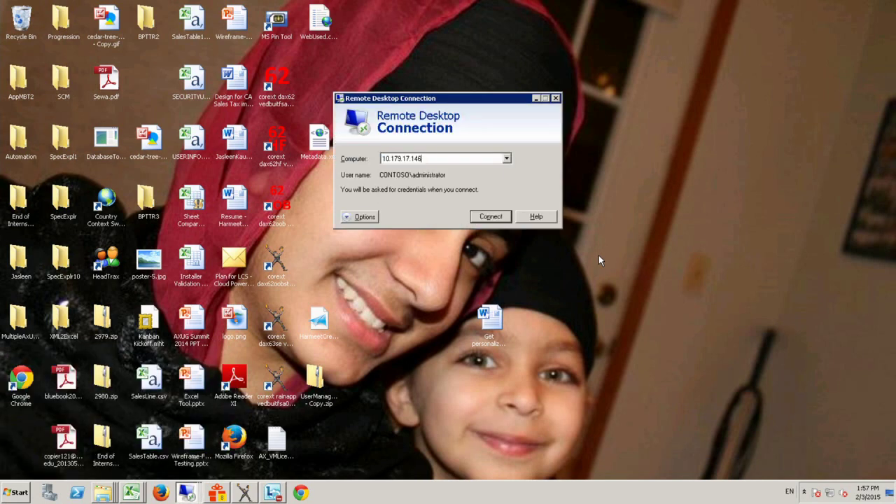
key("BackSpace")
key("BackSpace")
type("67")
key("Return")
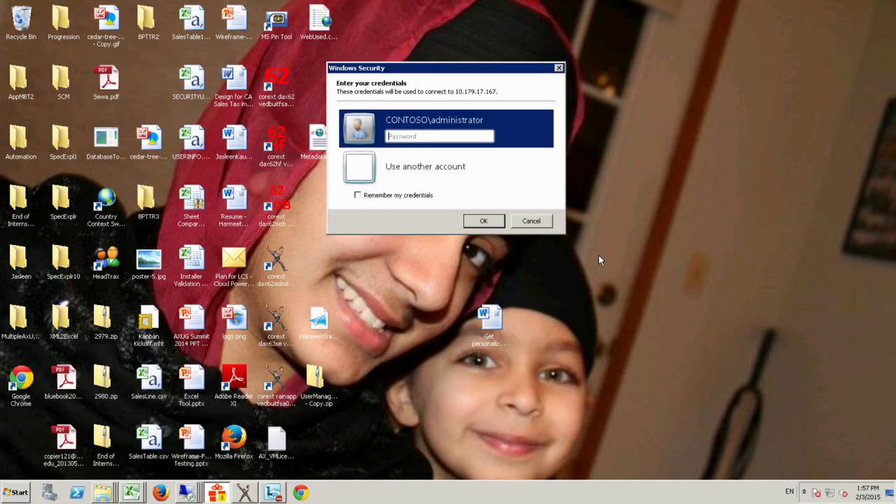
- Enter the administrator account password and accept the remote computer's certificate to connect
type("•••••••••")
key("Return")
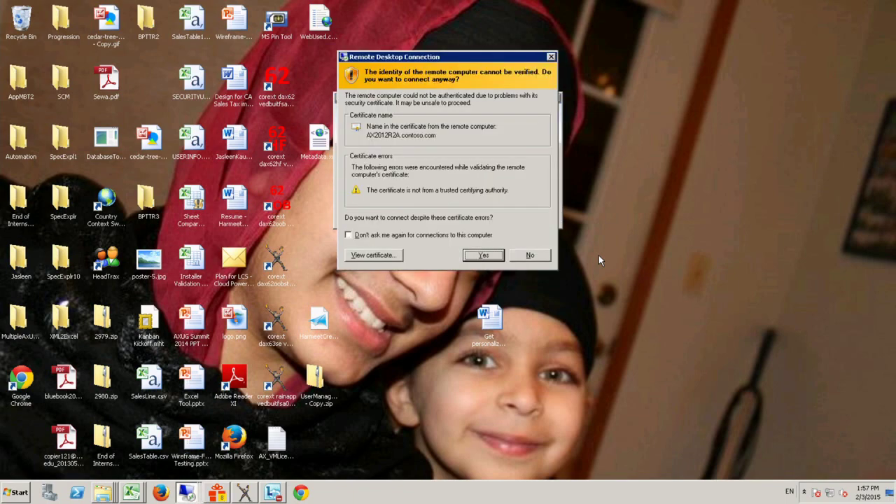
key("Return")
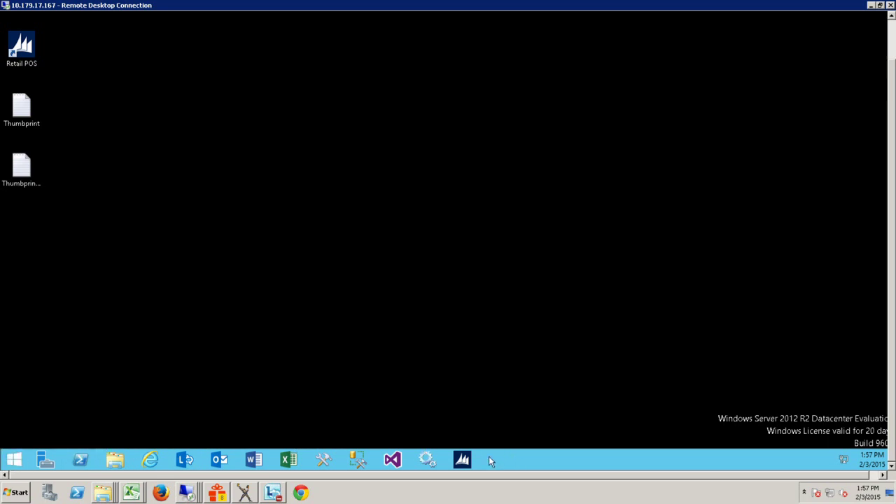
- Open the SO1 workbook from the Business Process Testing Tool folder on the remote computer
right_click(112, 459)
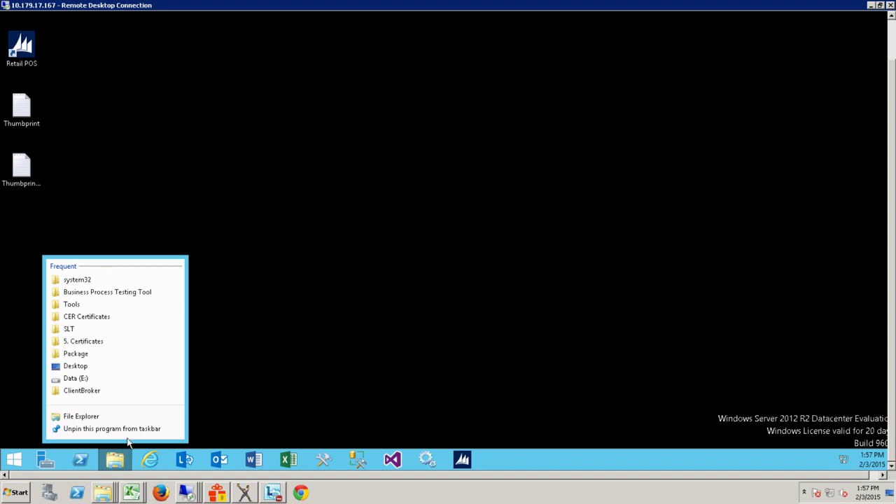
left_click(150, 292)
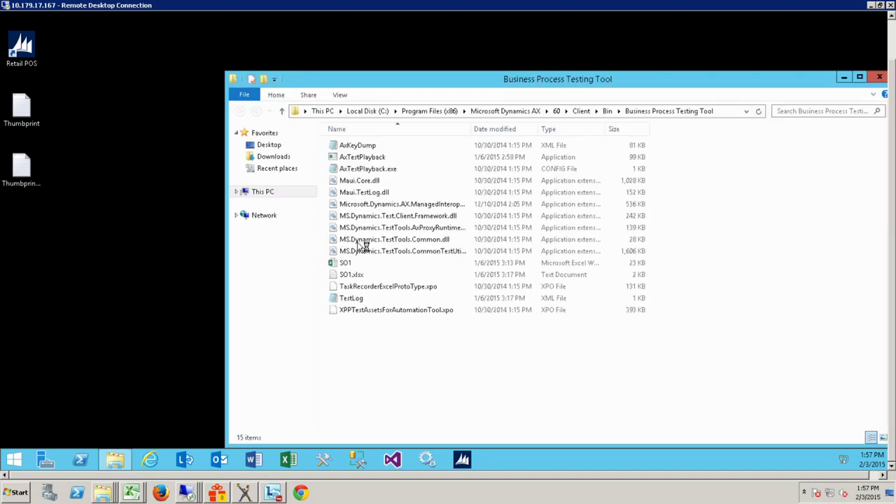
left_click(369, 265)
double_click(370, 264)
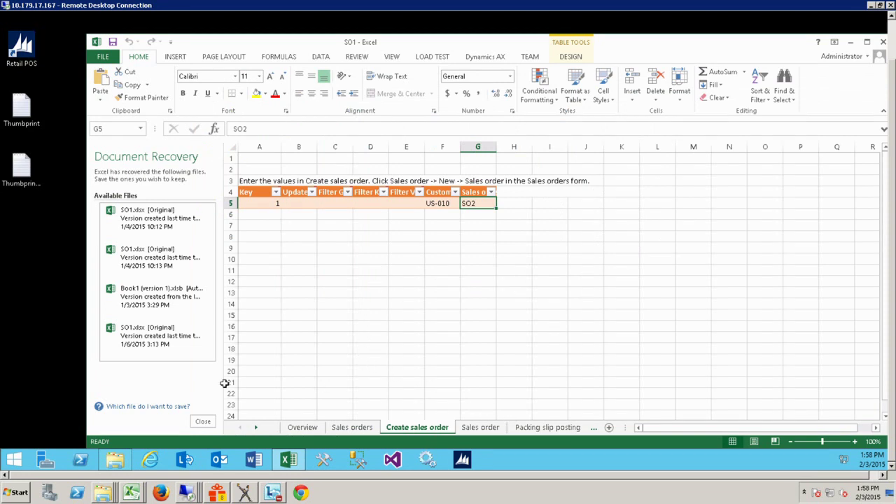
- Check the contents of the Voucher transactions and Invoice journal sheets in the SO1 workbook
left_click(256, 427)
left_click(255, 427)
left_click(255, 427)
left_click(255, 427)
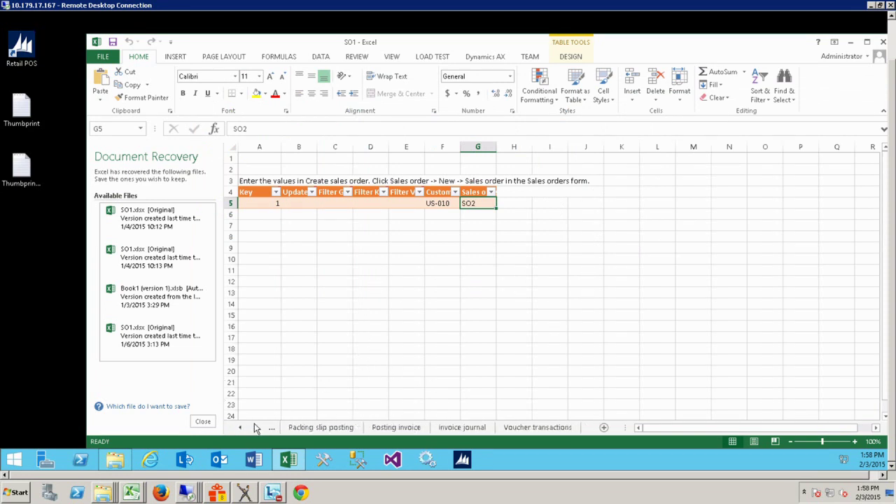
left_click(511, 429)
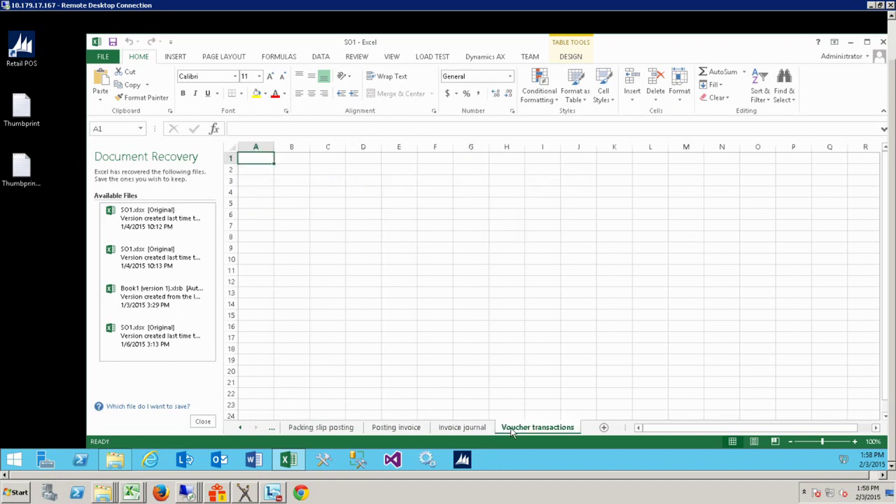
left_click(458, 428)
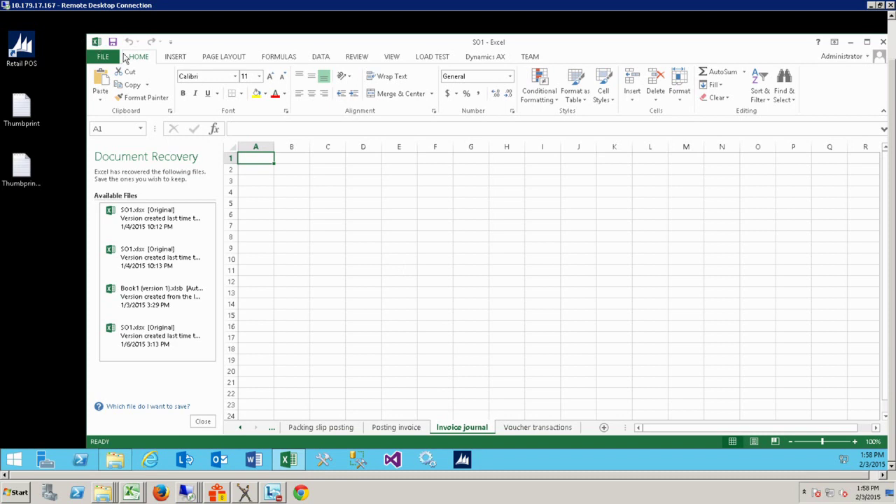
left_click(259, 230)
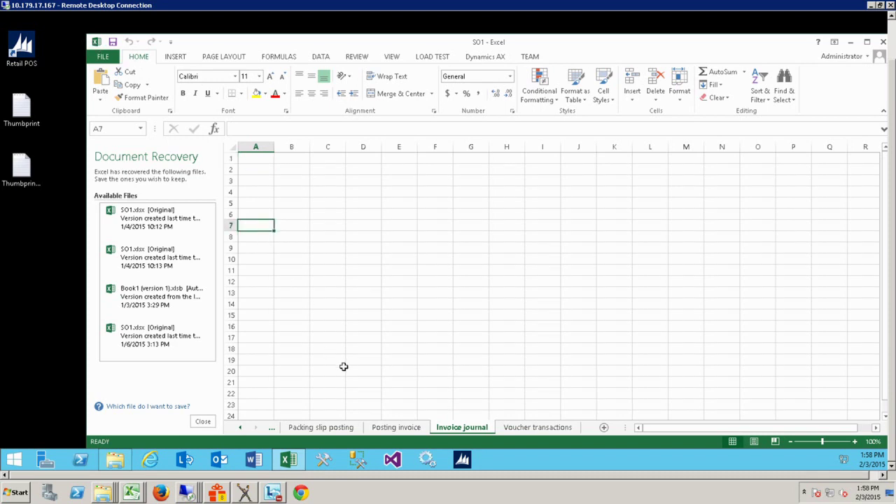
- Start Dynamics AX, maximize its window, open the Task recorder and select the SO1 recording under APQC_Cross-Industry
left_click(462, 461)
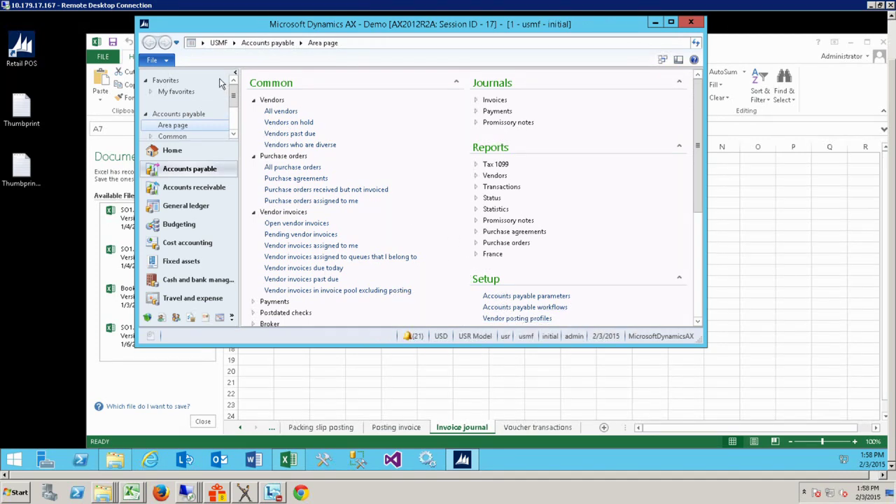
double_click(285, 28)
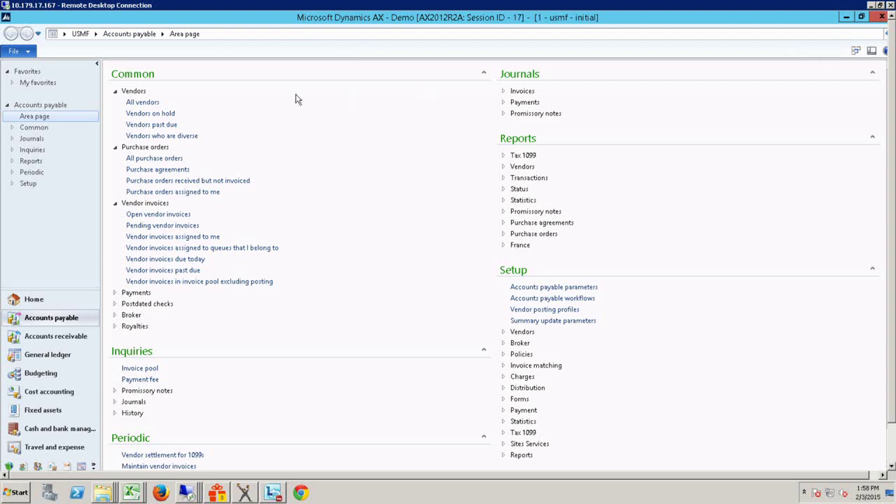
left_click(22, 52)
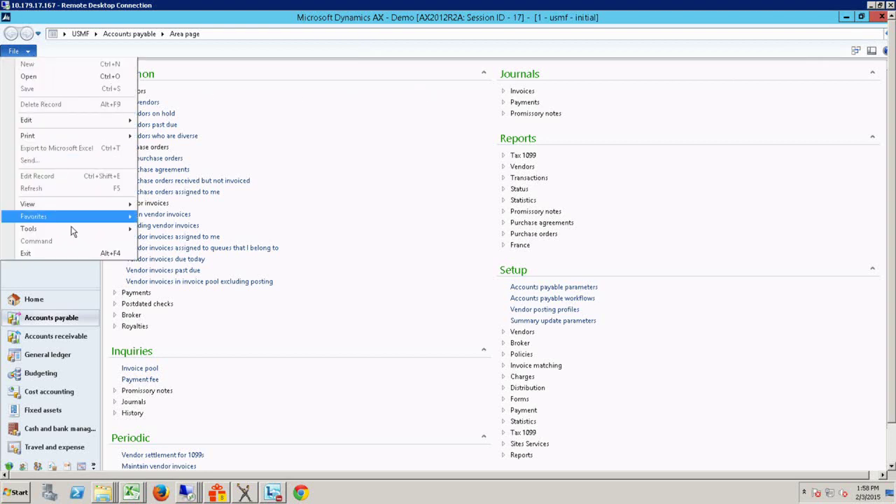
mouse_move(111, 228)
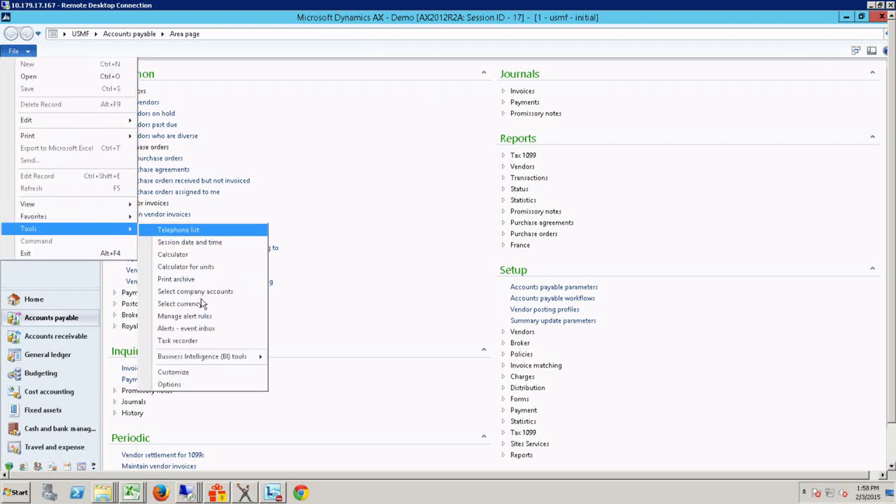
left_click(199, 341)
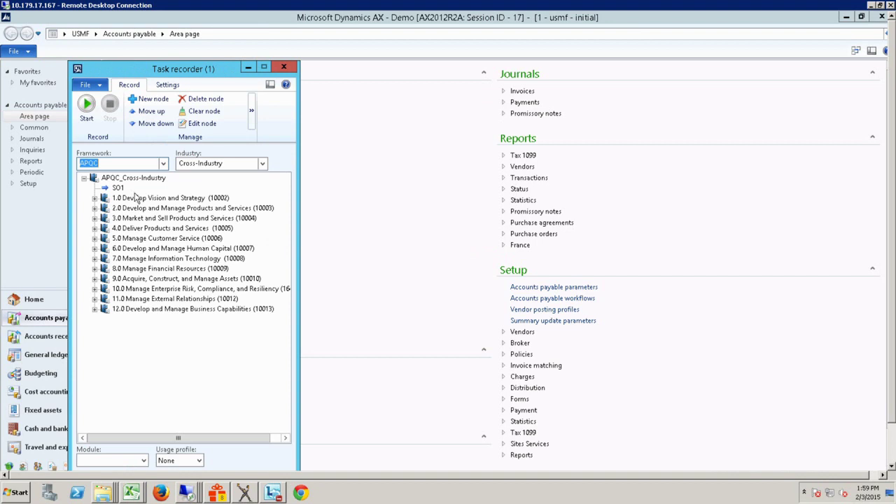
left_click(118, 189)
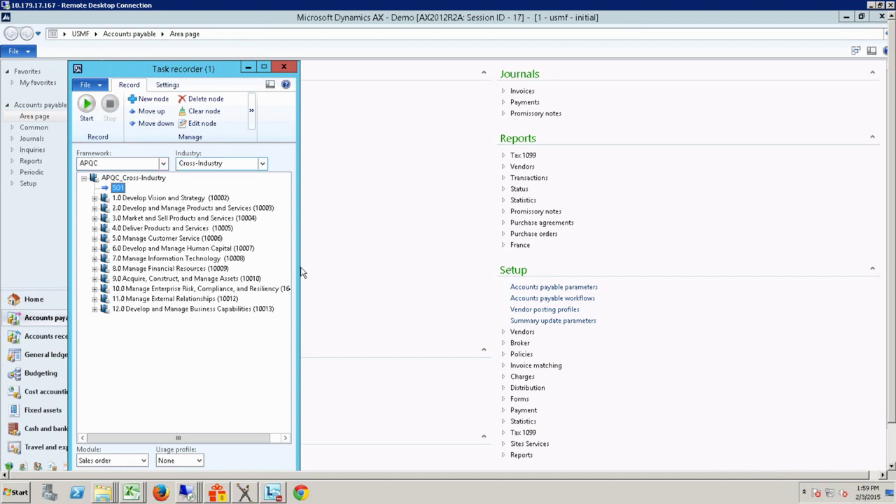
- Check the files in the Business Process Testing Tool folder, and return to the main Dynamics AX window
mouse_move(893, 453)
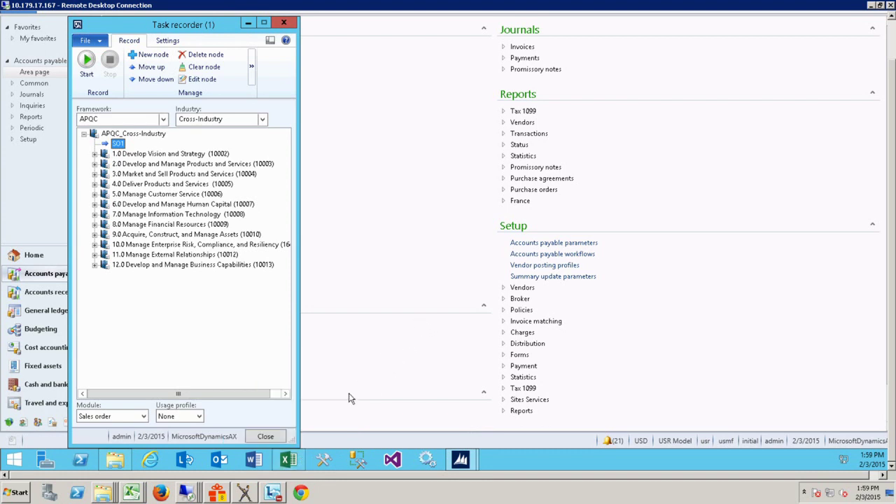
left_click(119, 461)
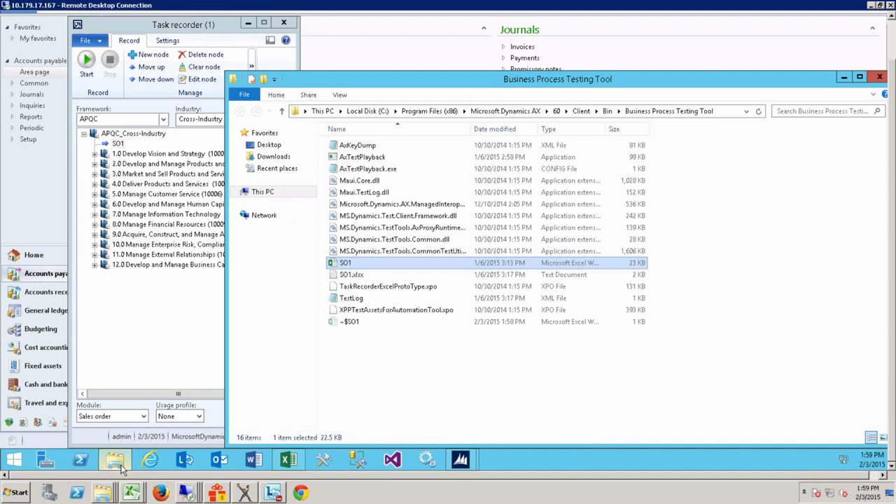
left_click(435, 49)
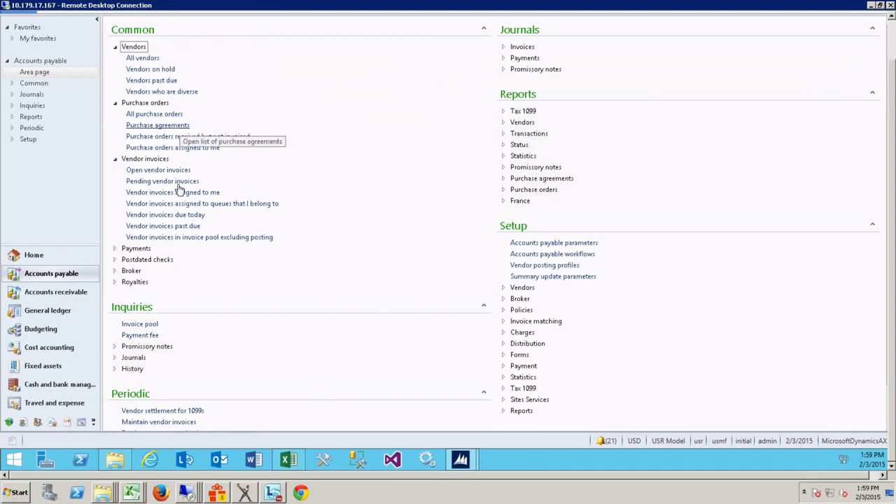
- Open the list of all sales orders in the Accounts receivable module
left_click(67, 294)
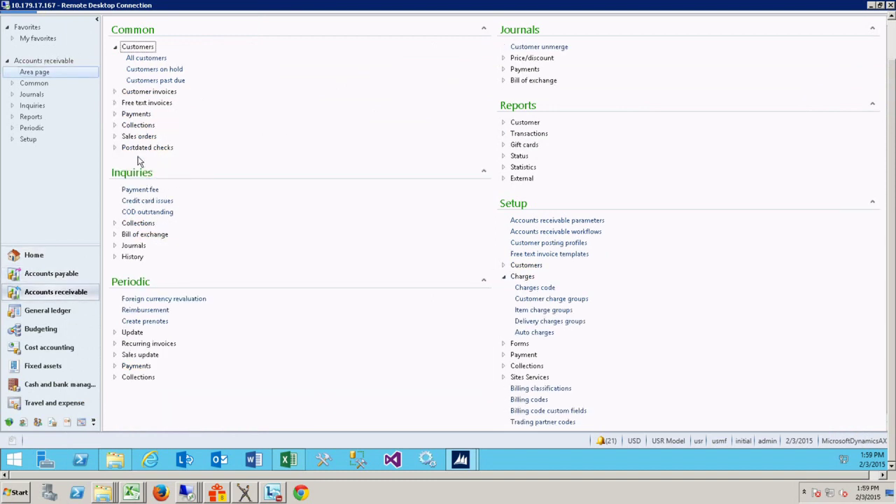
left_click(145, 137)
left_click(162, 148)
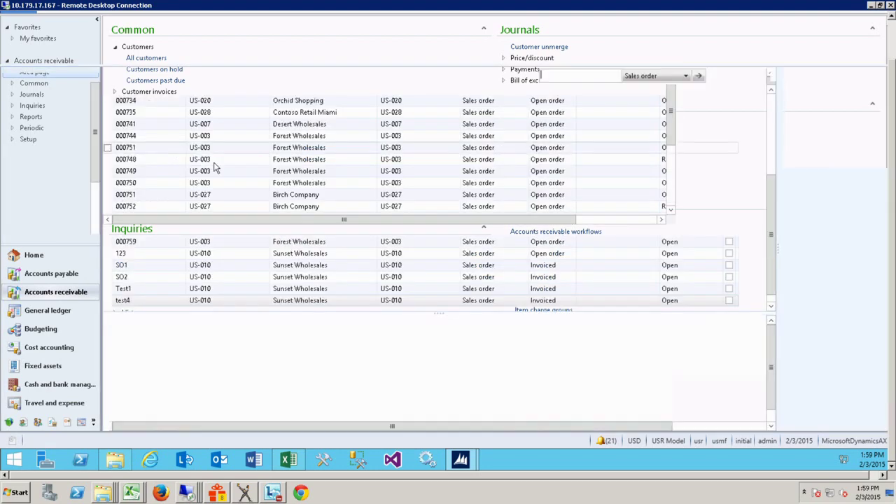
- Maximize the SO1 workbook and check its Voucher transactions sheet
left_click(293, 457)
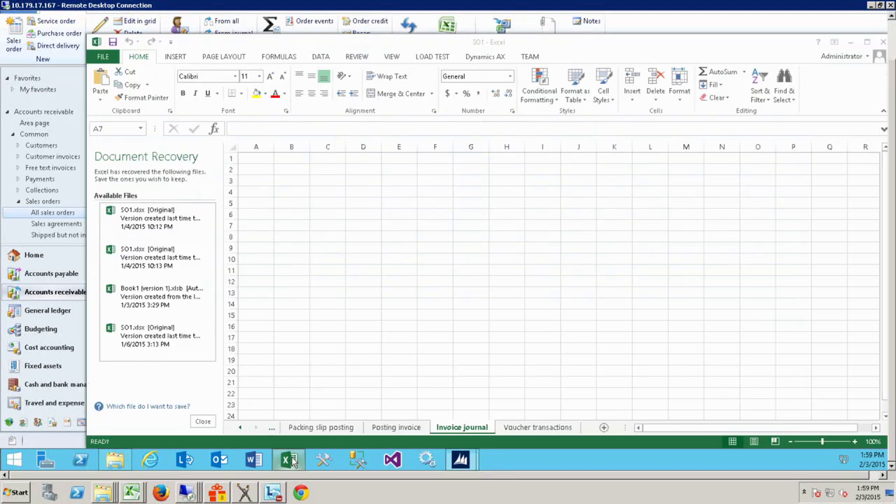
left_click(537, 429)
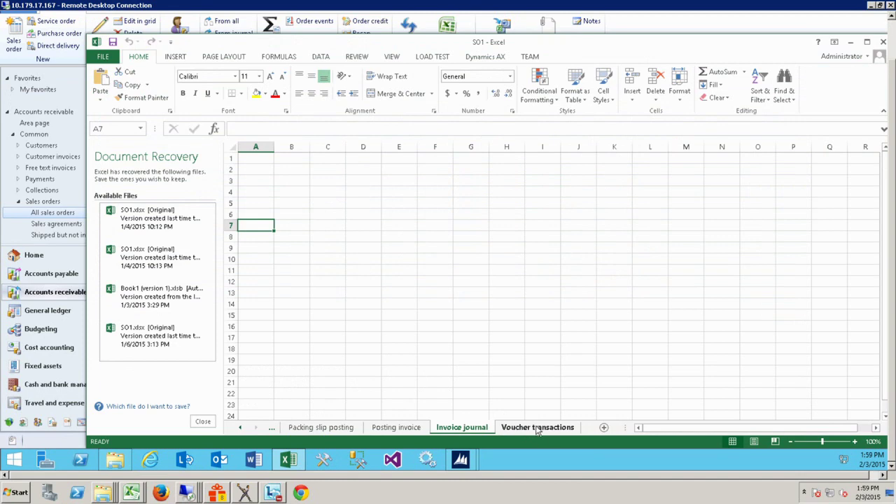
double_click(614, 46)
left_click(174, 158)
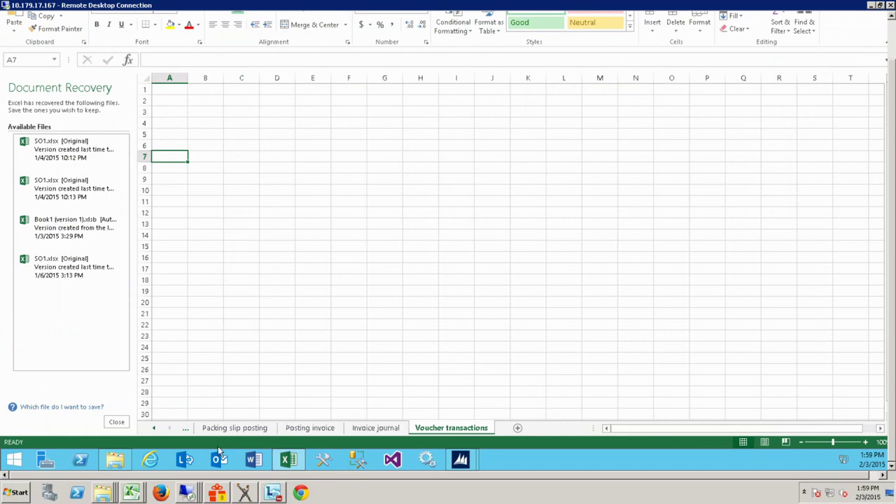
- Return to the All sales orders list in Dynamics AX and check the status of the last order
left_click(116, 460)
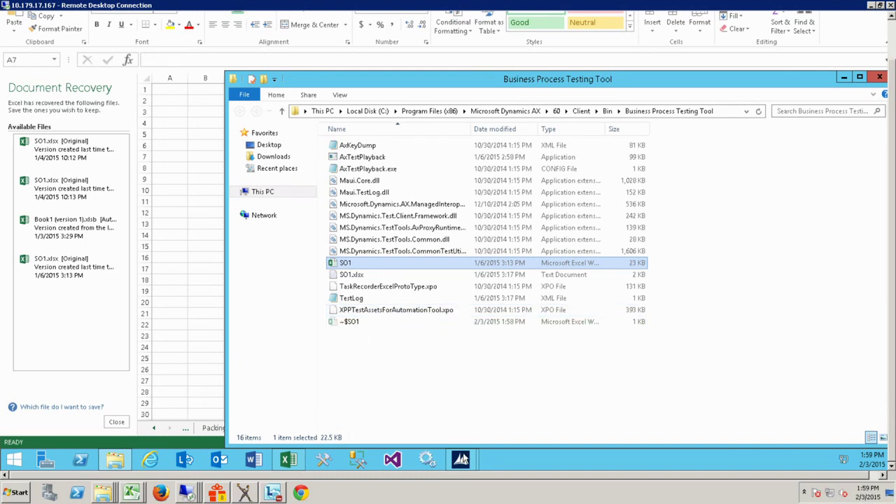
left_click(462, 459)
left_click(522, 402)
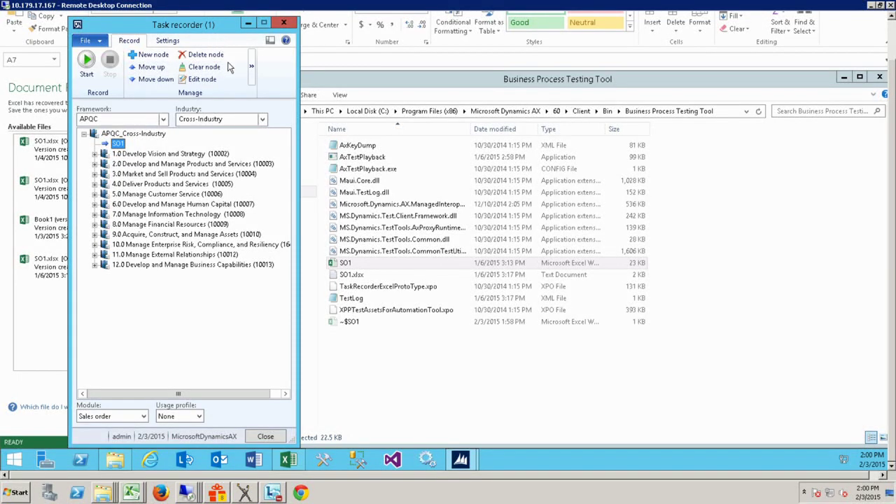
left_click(459, 459)
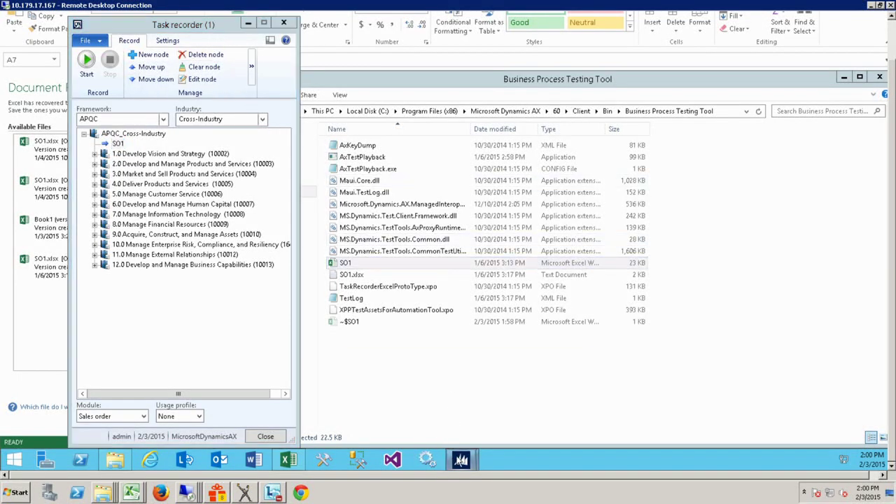
left_click(442, 406)
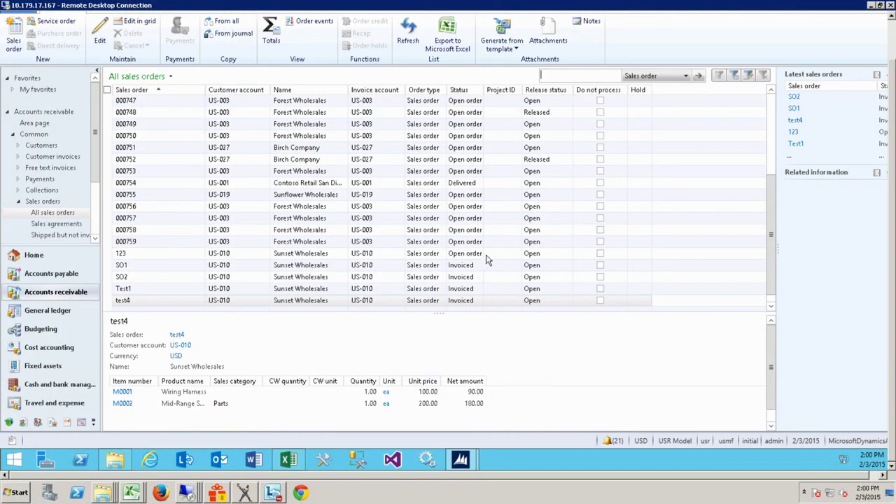
left_click(463, 299)
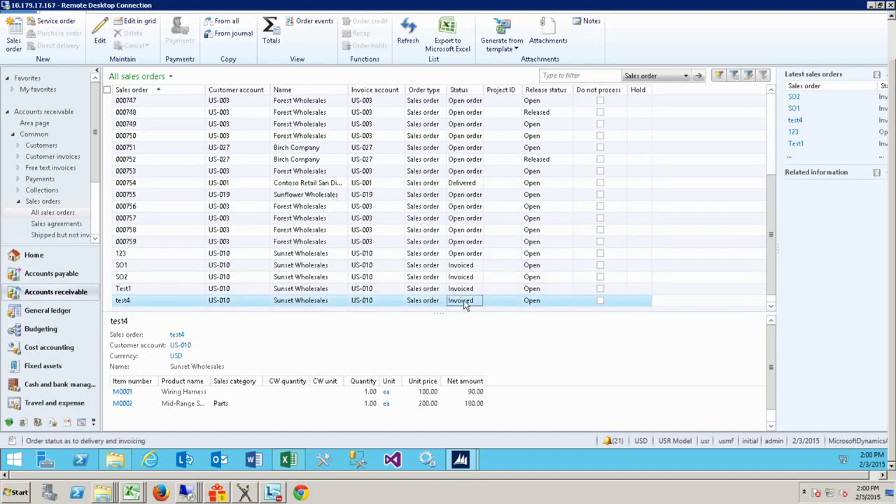
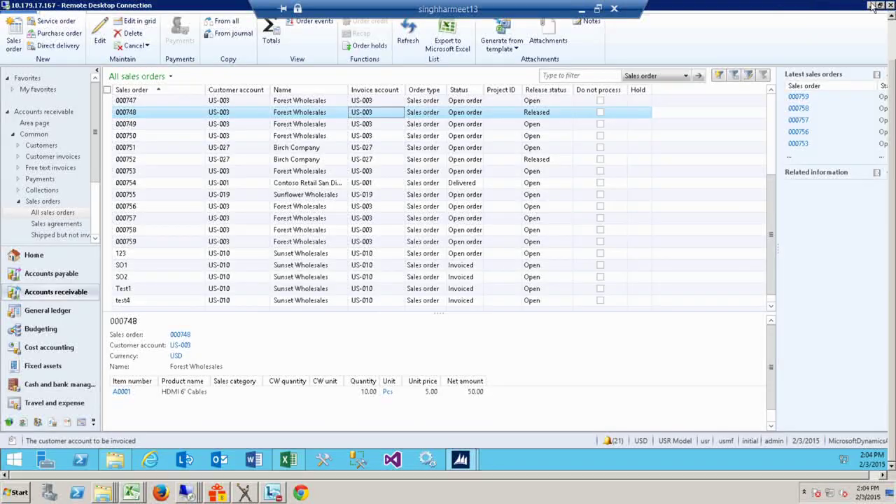
- Switch to the 10.179.17.26 remote session and examine the full name of the Unit column header on the Sales order sheet
left_click(871, 5)
mouse_move(196, 490)
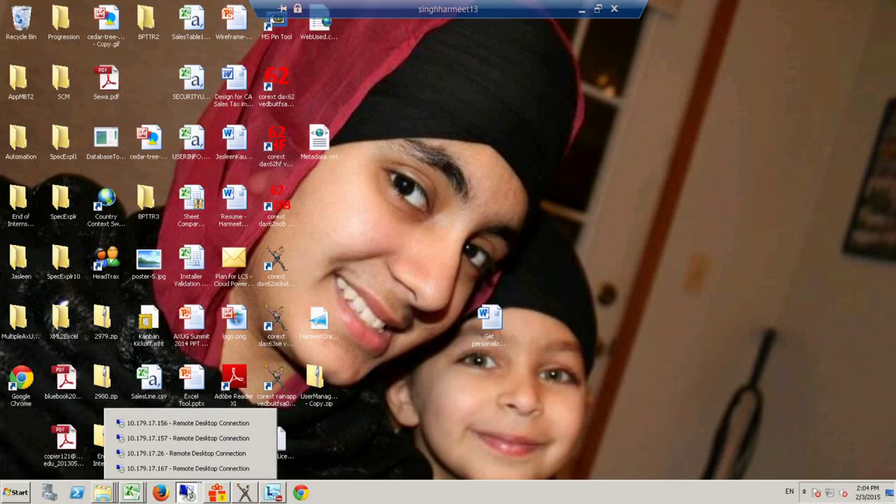
left_click(192, 453)
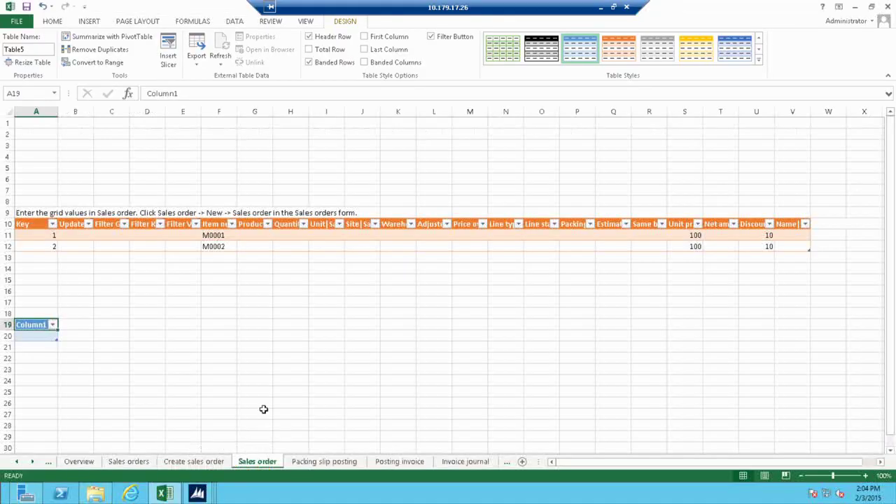
left_click(326, 226)
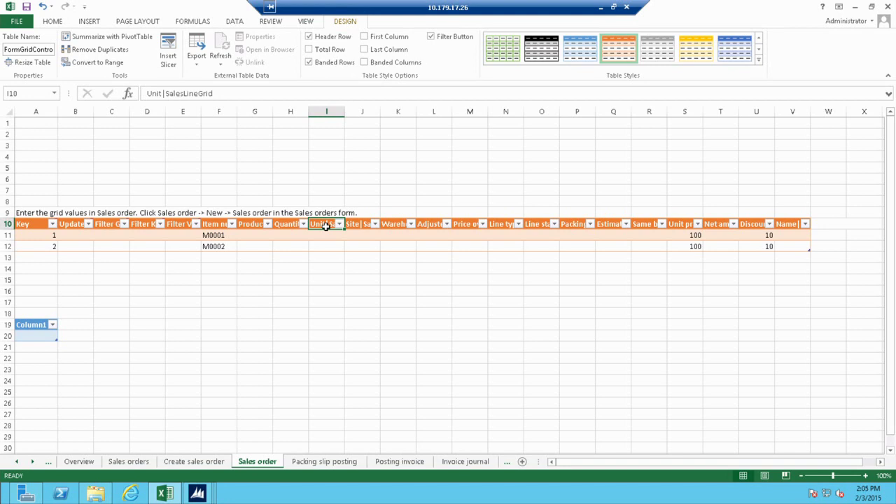
left_click(162, 96)
double_click(162, 96)
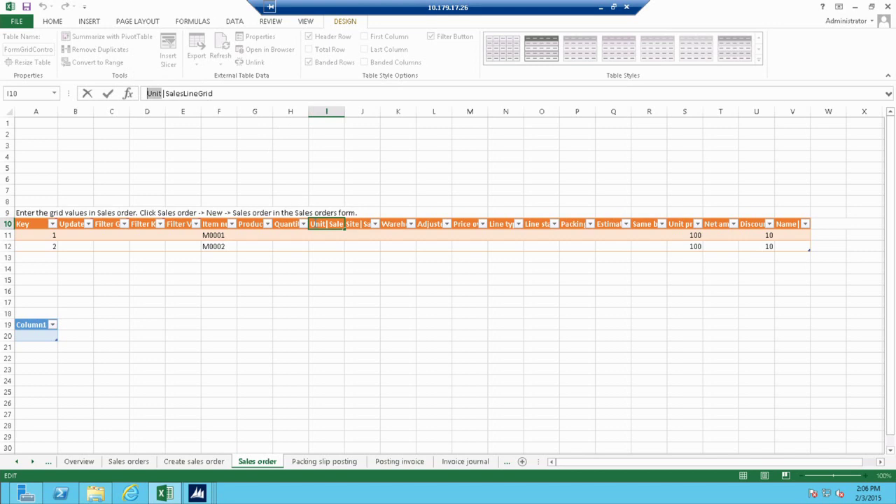
right_click(319, 228)
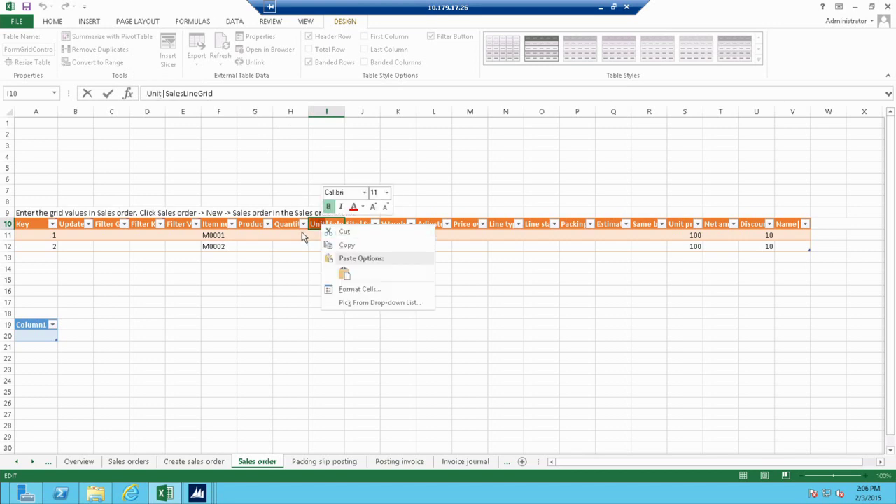
key("Escape")
- Insert a table column before the Unit column on the Sales order sheet and name it Status|SalesLineGrid
left_click(290, 225)
left_click(314, 224)
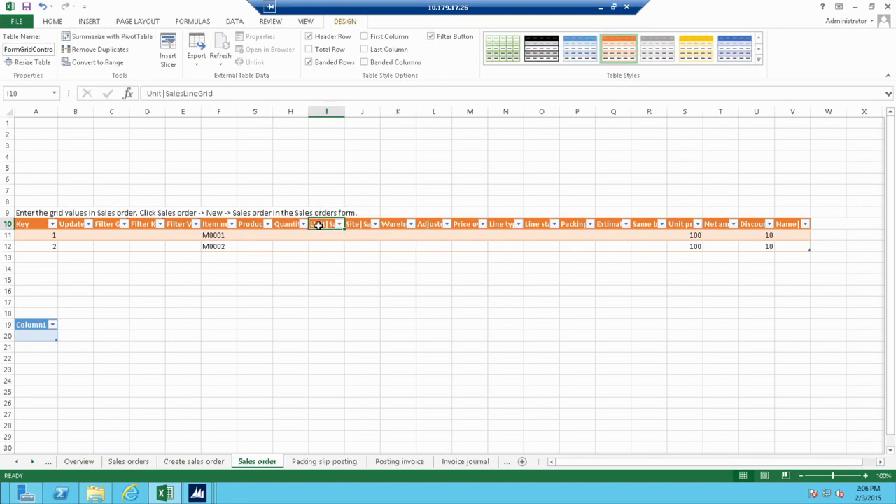
right_click(321, 228)
mouse_move(390, 320)
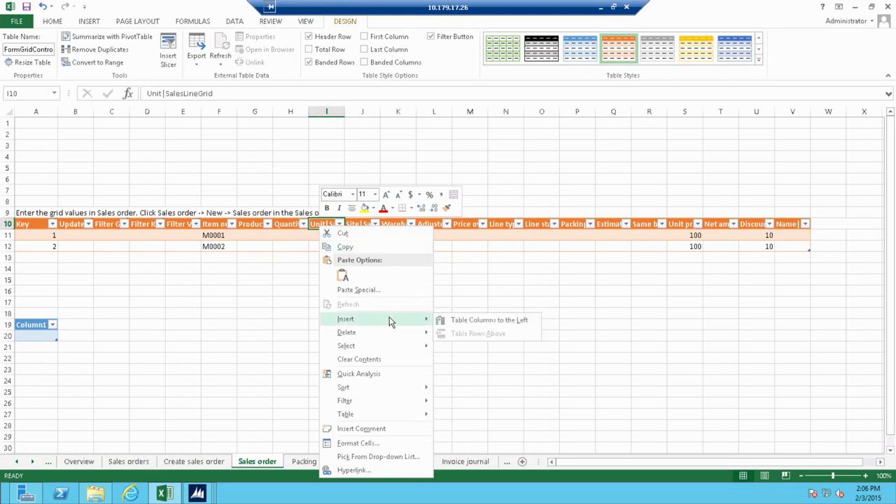
left_click(468, 326)
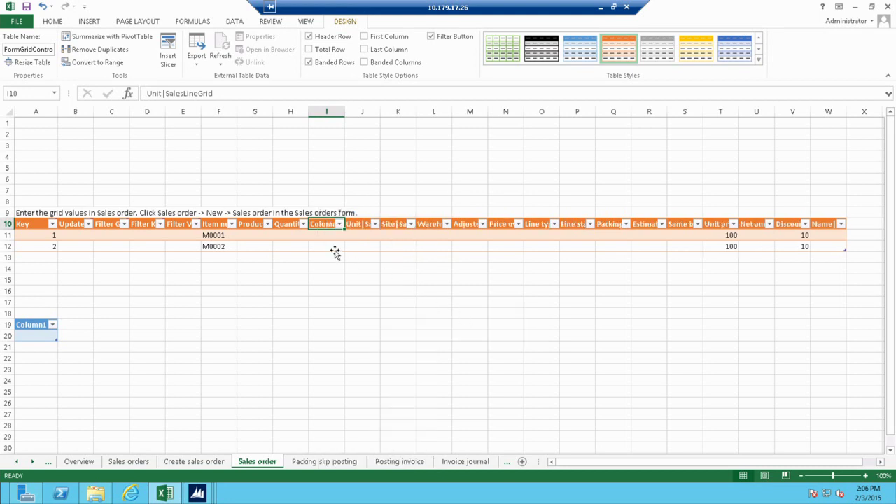
type("Status")
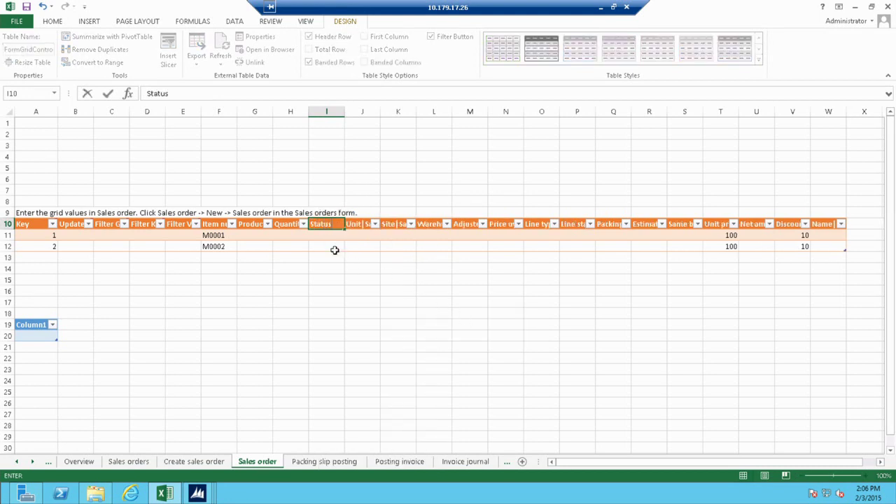
type("|SalesLineGrid")
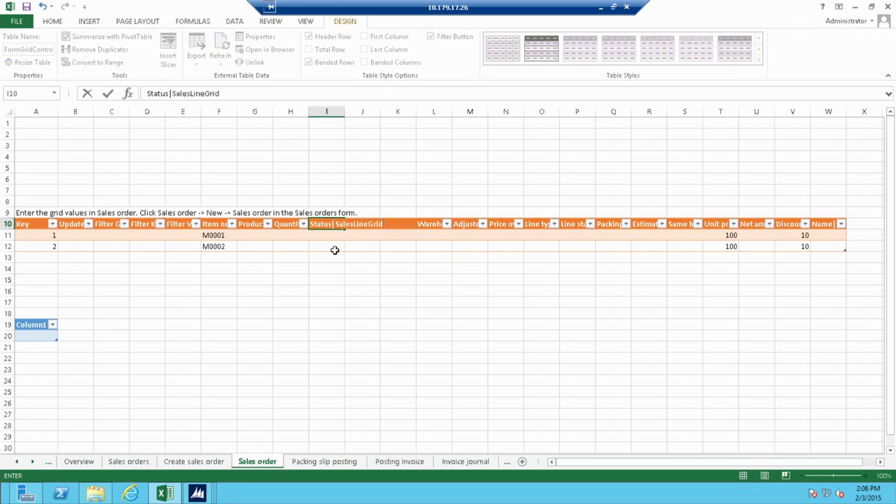
key("Return")
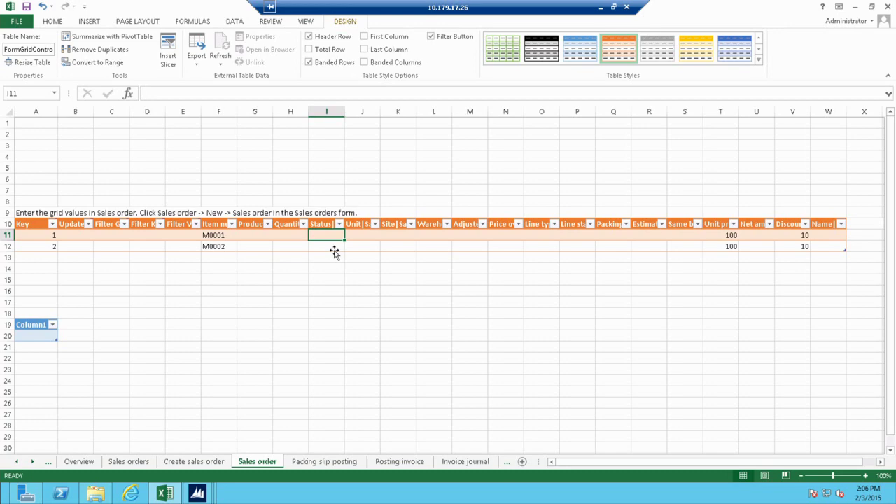
- Delete the Status|SalesLineGrid column from the Sales order sheet's table
left_click(326, 225)
right_click(326, 224)
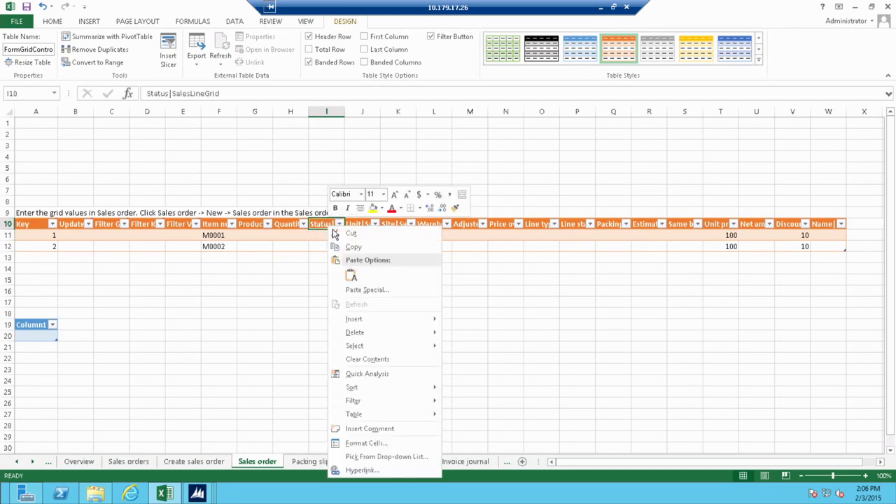
mouse_move(388, 325)
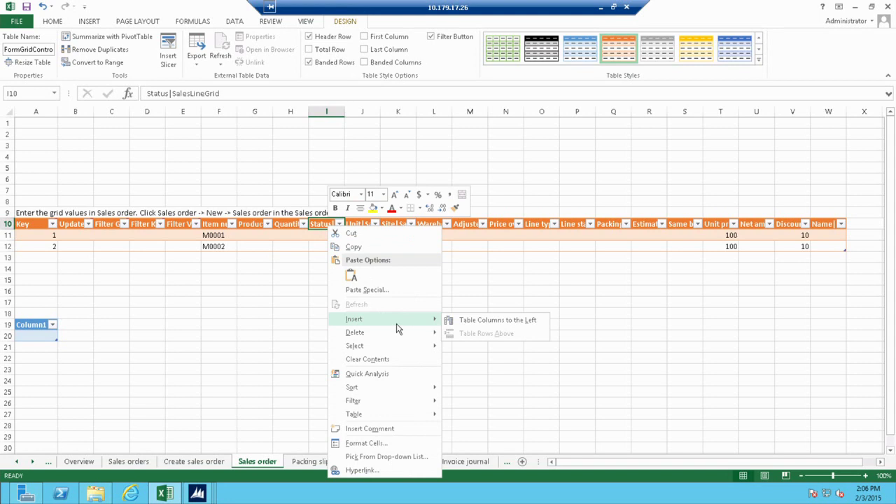
mouse_move(402, 339)
left_click(465, 336)
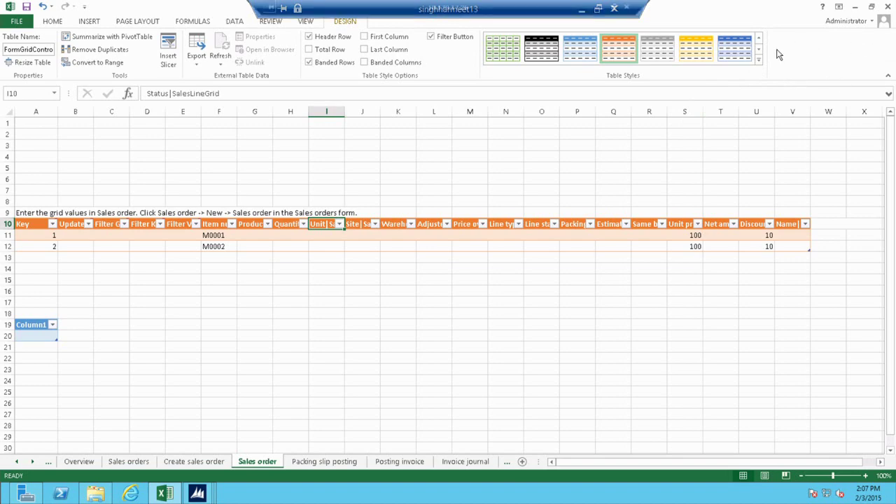
- Switch back to the 10.179.17.167 remote session and select the sales order named after the SO1 workbook
left_click(600, 7)
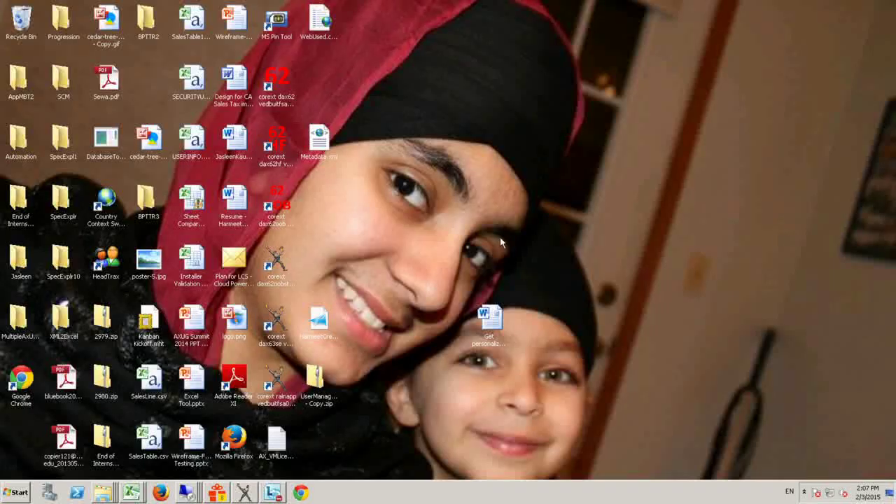
mouse_move(186, 492)
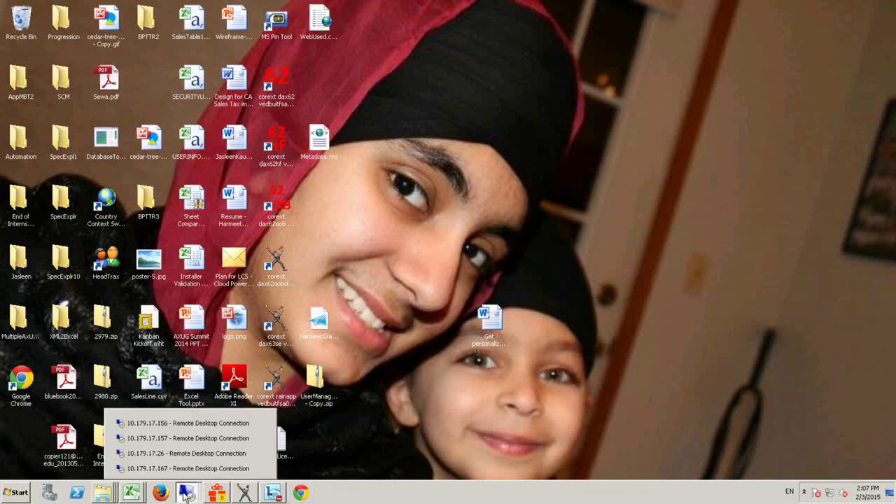
left_click(200, 469)
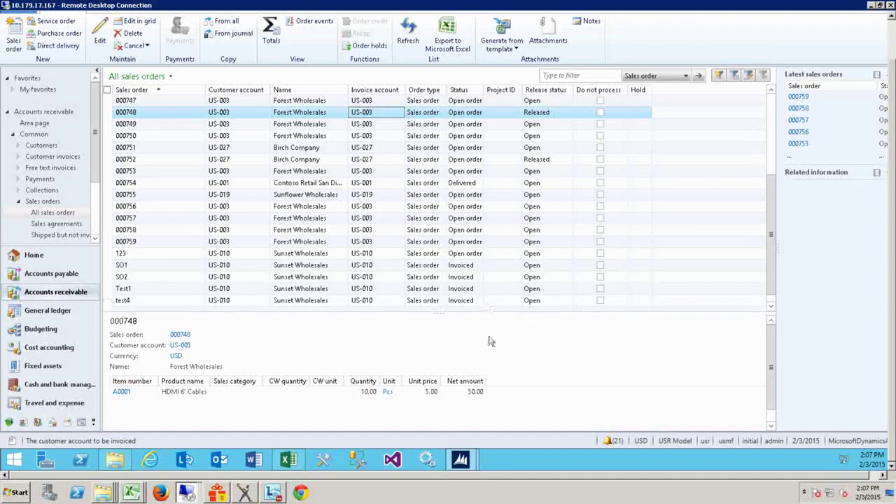
left_click(178, 267)
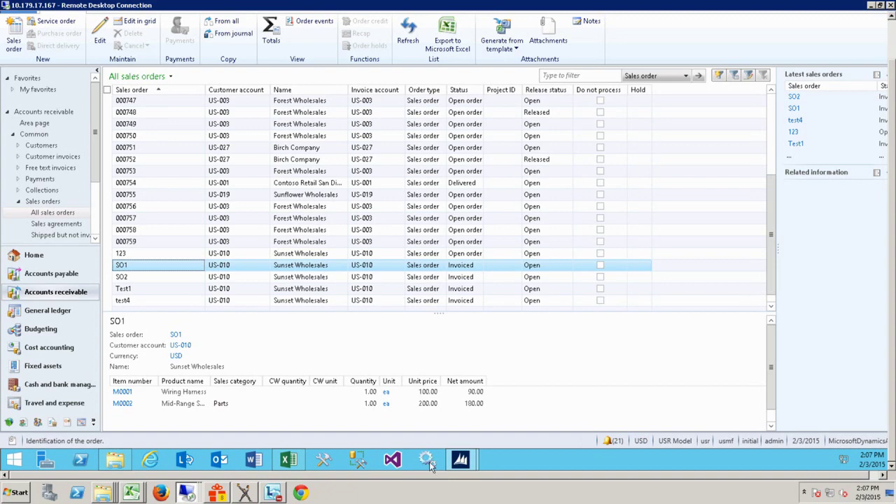
- Check the grid values on the Sales order and Create sales order sheets of the SO1 workbook
left_click(294, 462)
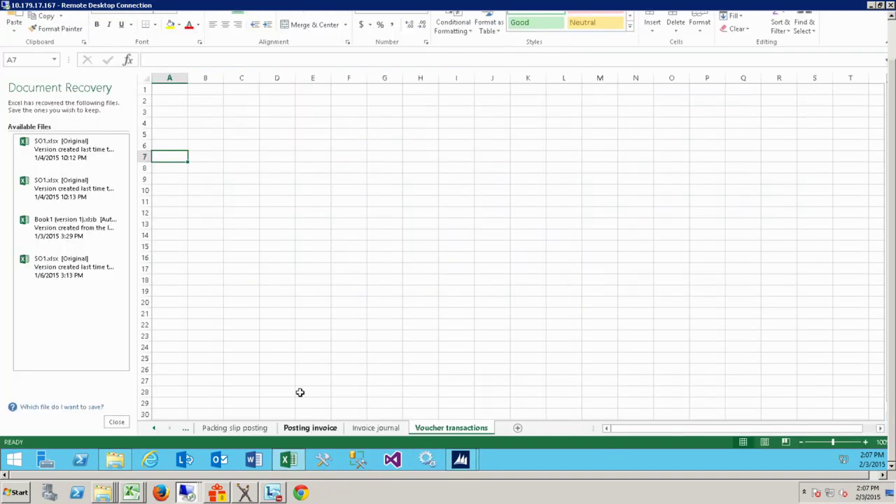
left_click(154, 428)
left_click(154, 430)
left_click(154, 430)
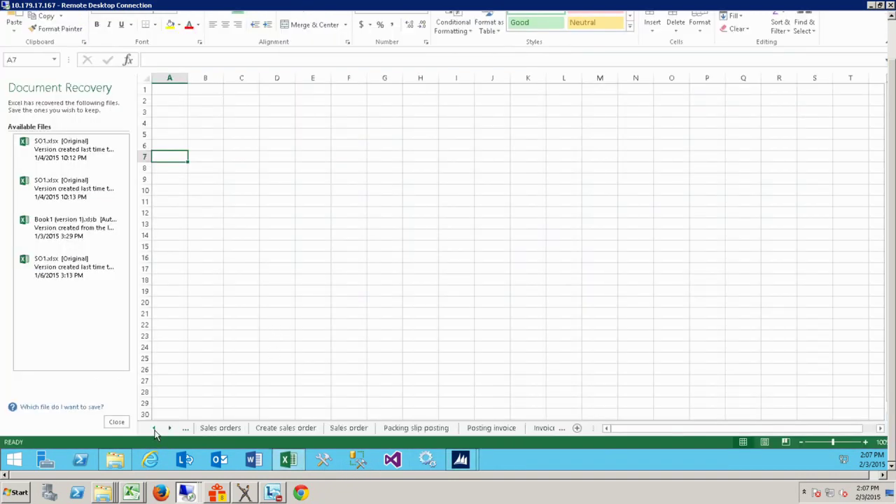
left_click(290, 429)
left_click(348, 430)
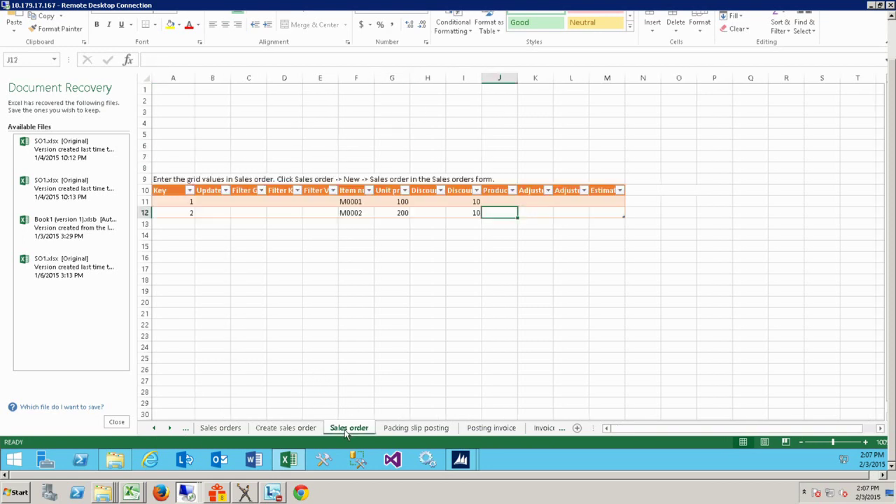
left_click(295, 432)
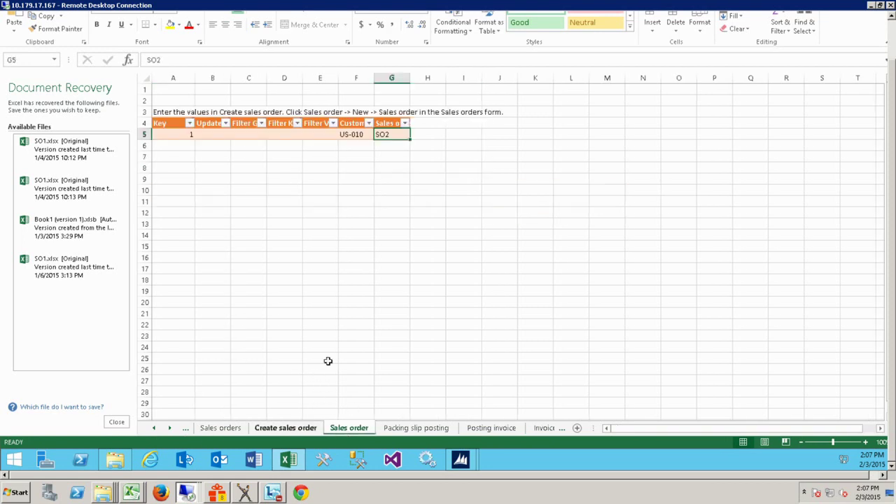
- Delete the Sales order|SalesTable_SalesId column from the table on the Create sales order sheet
left_click(386, 123)
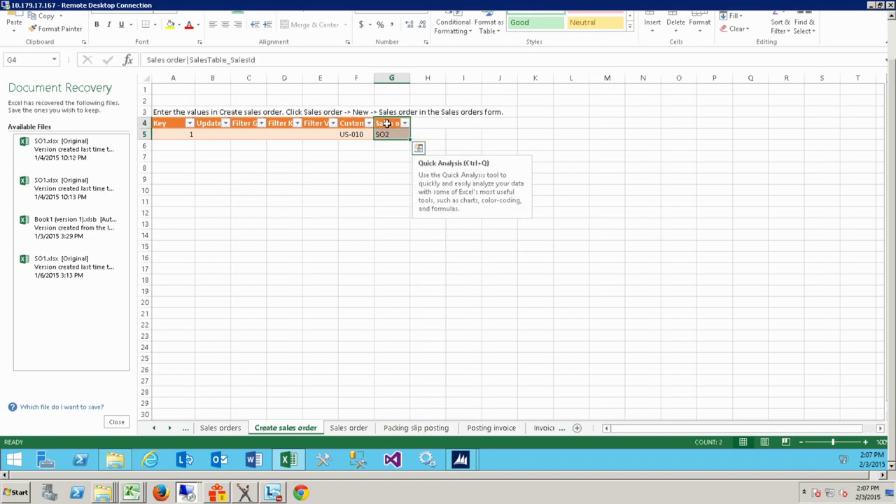
right_click(387, 124)
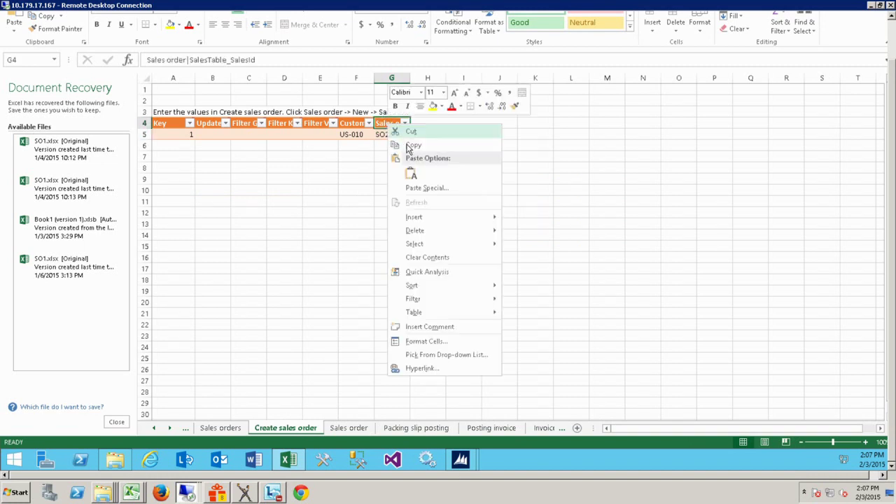
mouse_move(485, 234)
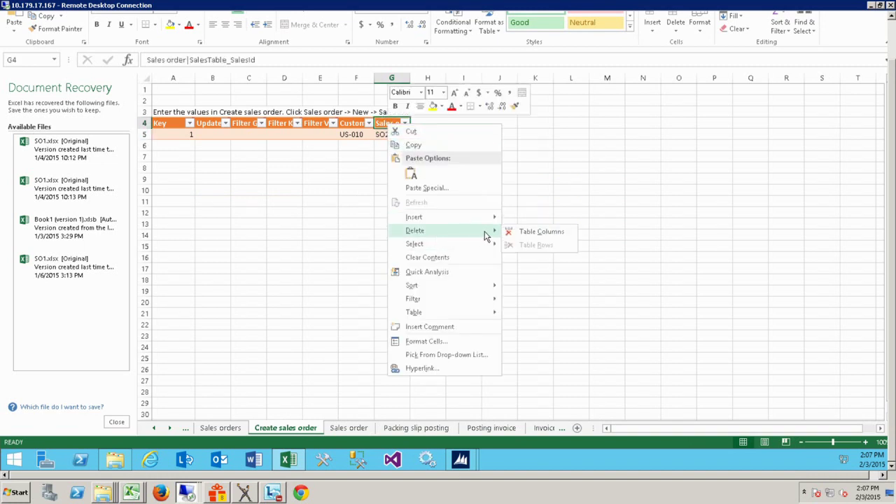
left_click(542, 230)
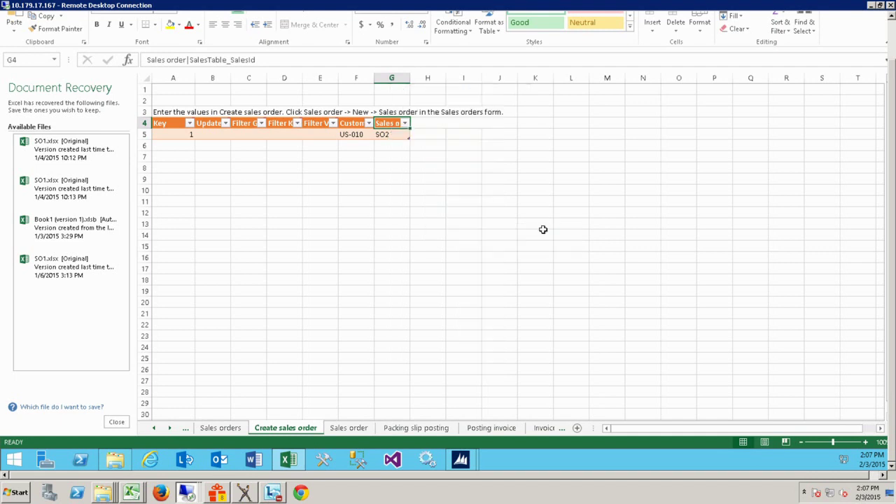
left_click(394, 137)
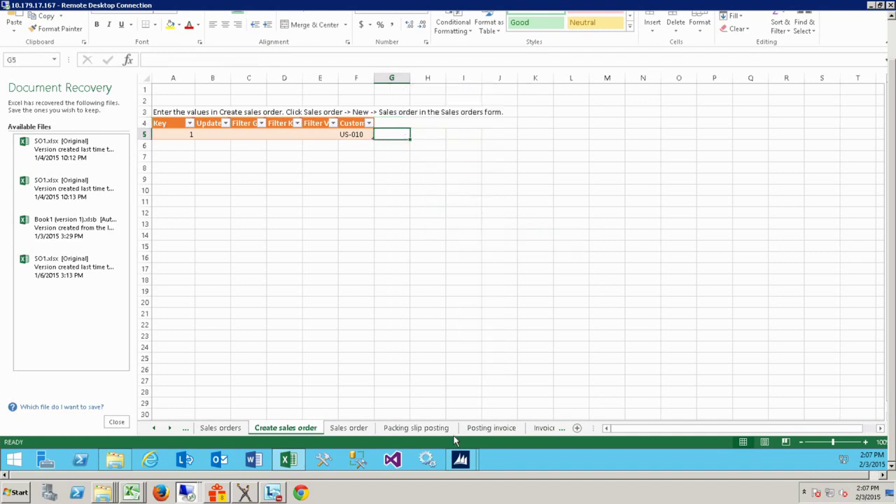
- Switch to Dynamics AX and open the voucher transactions from sales order SO1's invoice journal
mouse_move(462, 460)
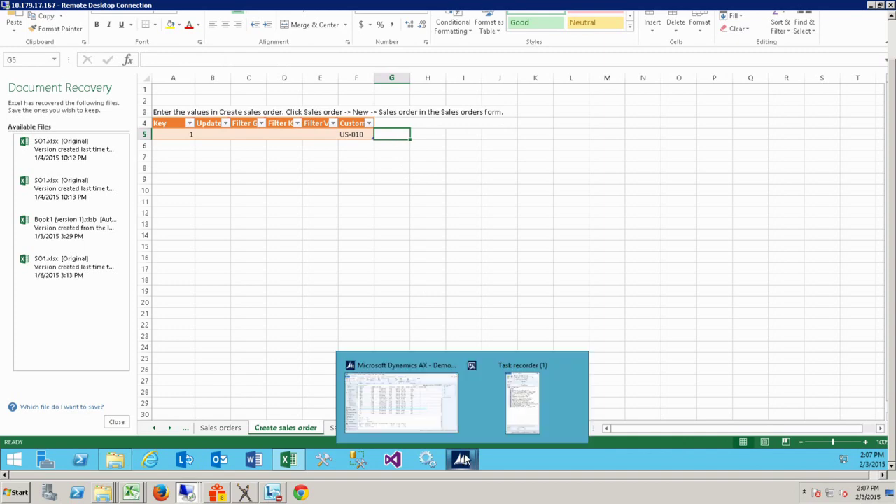
left_click(505, 407)
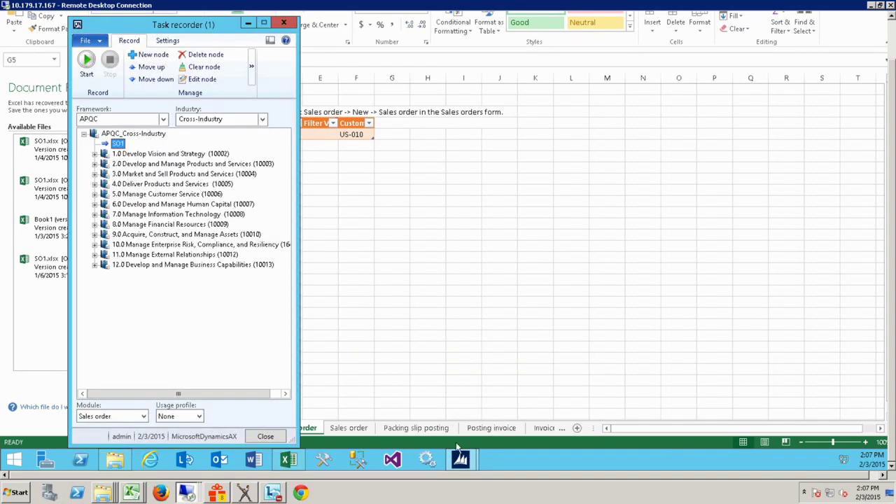
mouse_move(461, 462)
left_click(410, 418)
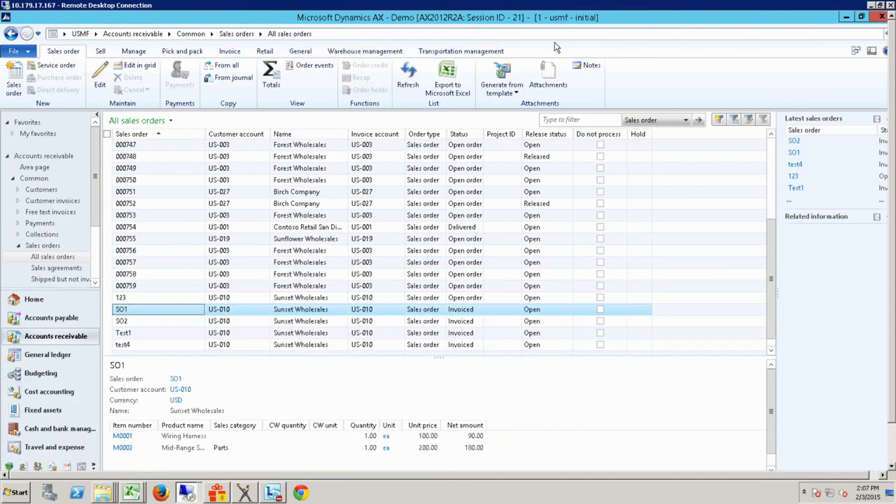
left_click(228, 51)
left_click(199, 87)
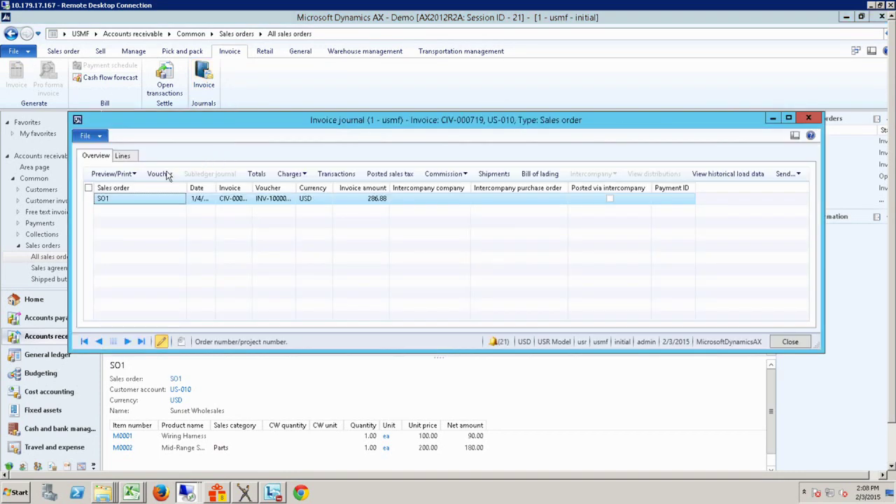
left_click(165, 176)
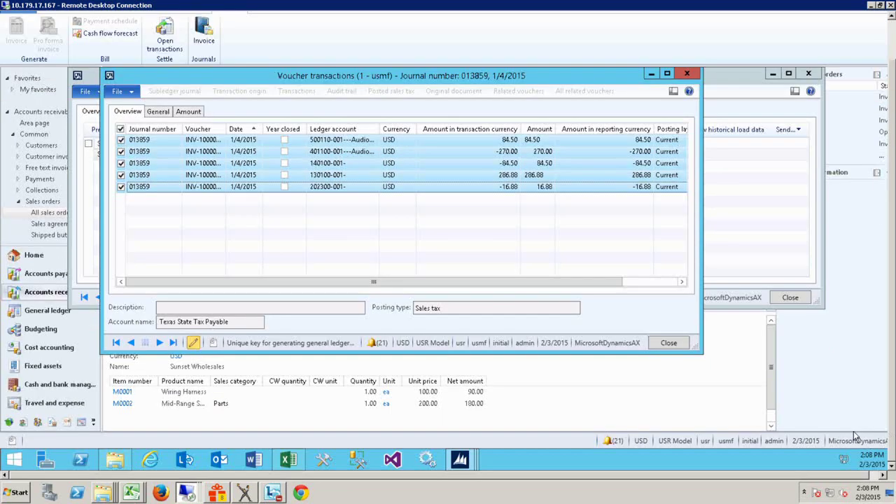
- Paste the copied voucher transaction lines with their headers at cell A7 of the workbook's Voucher transactions sheet
left_click(289, 459)
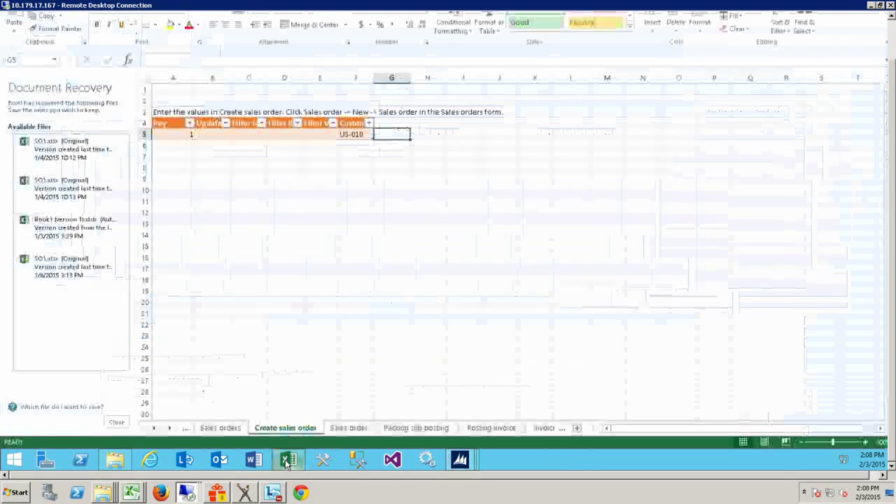
left_click(560, 427)
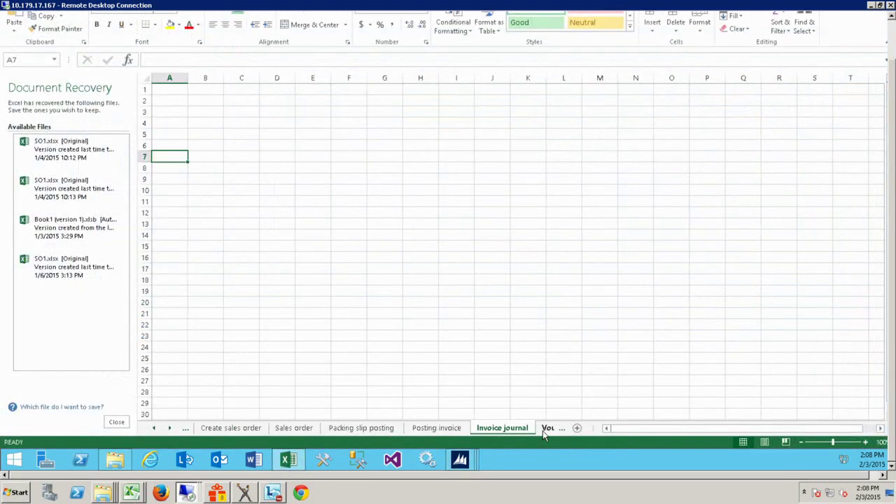
key("ctrl+v")
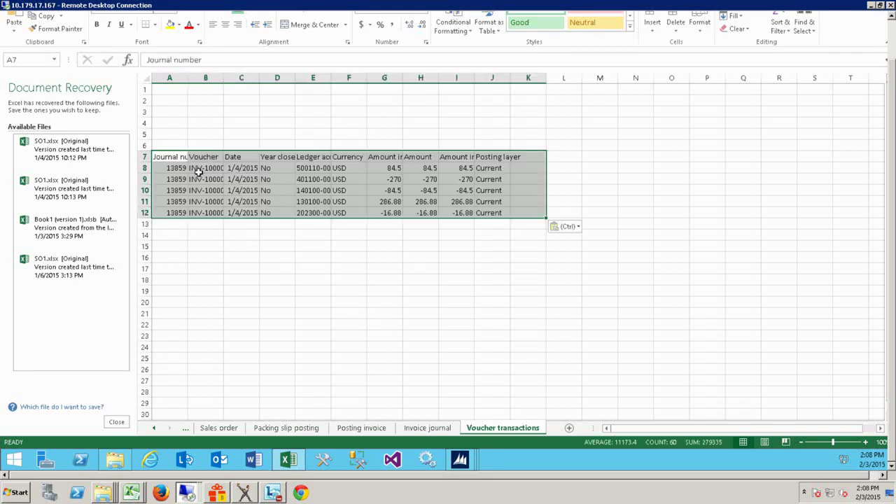
- Convert the pasted range A7:J12 on the Voucher transactions sheet into a table with headers
left_click_drag(183, 158, 478, 209)
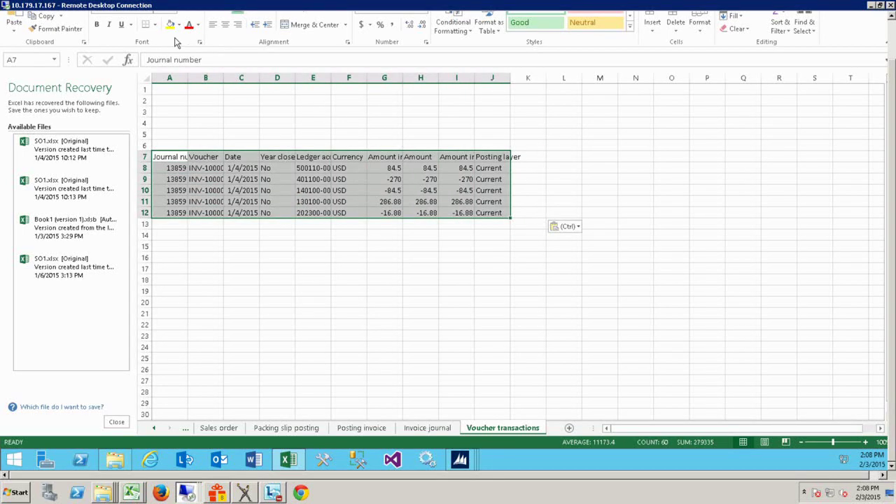
left_click(892, 33)
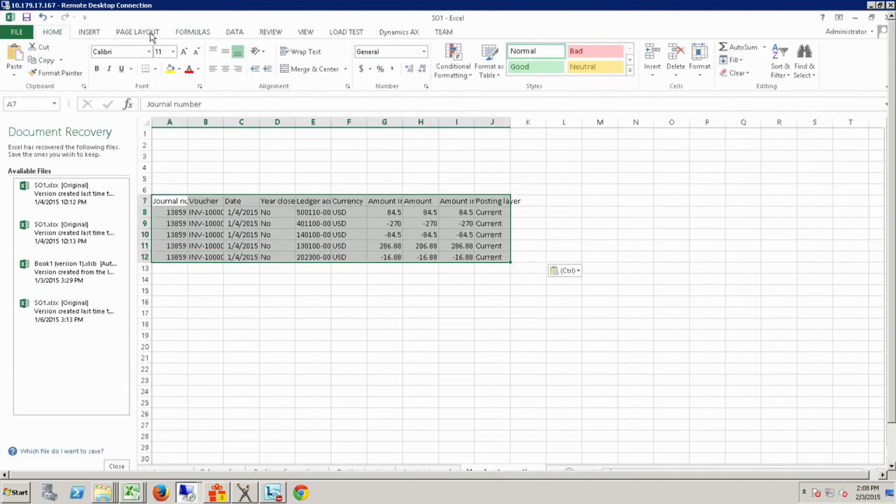
left_click(228, 33)
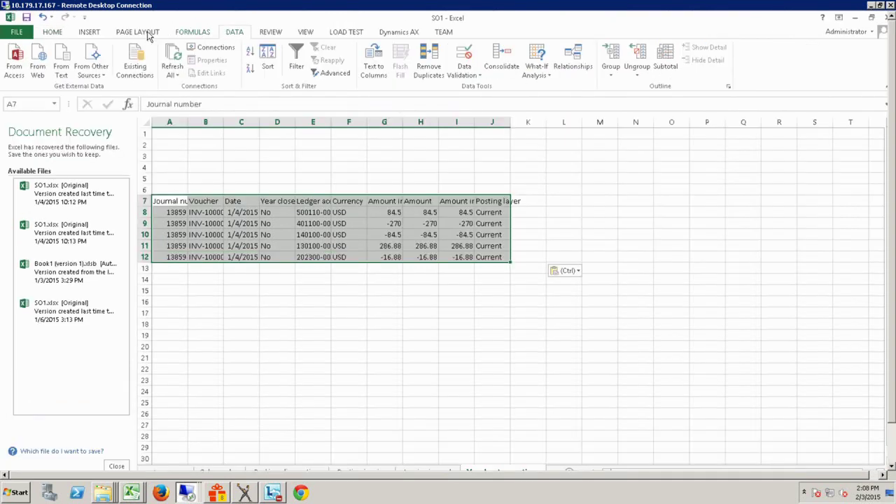
left_click(96, 33)
left_click(96, 56)
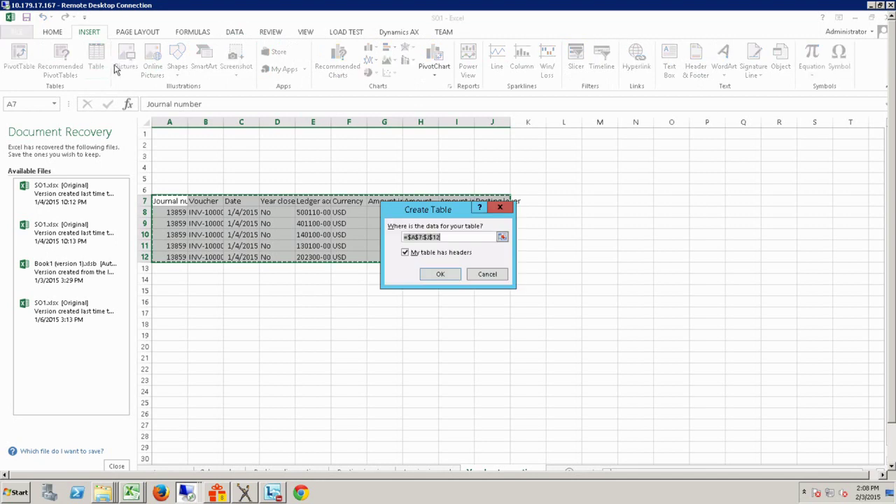
left_click(455, 275)
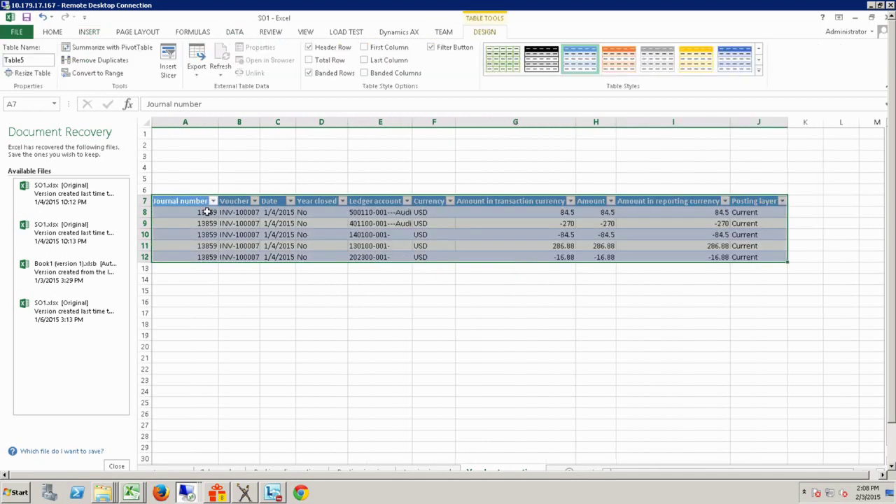
- Rename the Journal number column header as Key and number its five rows 1 to 5
left_click(189, 201)
type("Key")
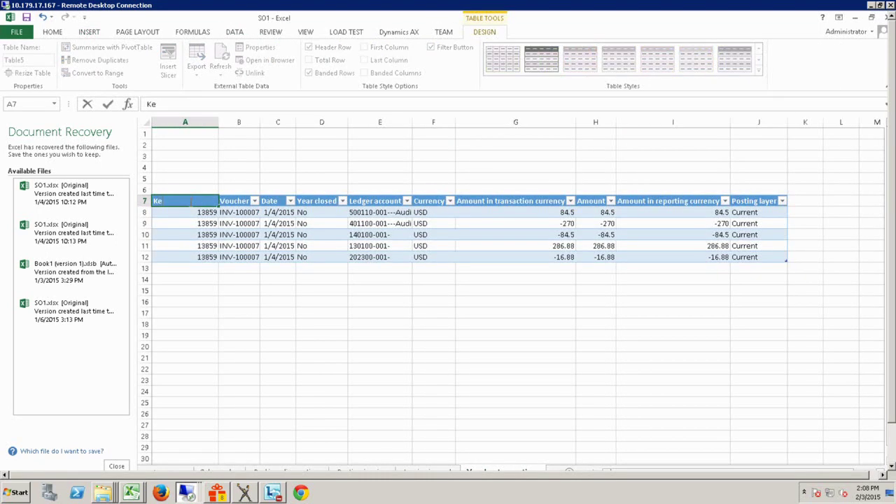
key("Return")
type("1")
key("Return")
type("2")
key("Return")
type("3")
key("Return")
type("4")
key("Return")
type("5")
key("Up")
key("Up")
key("Up")
key("Up")
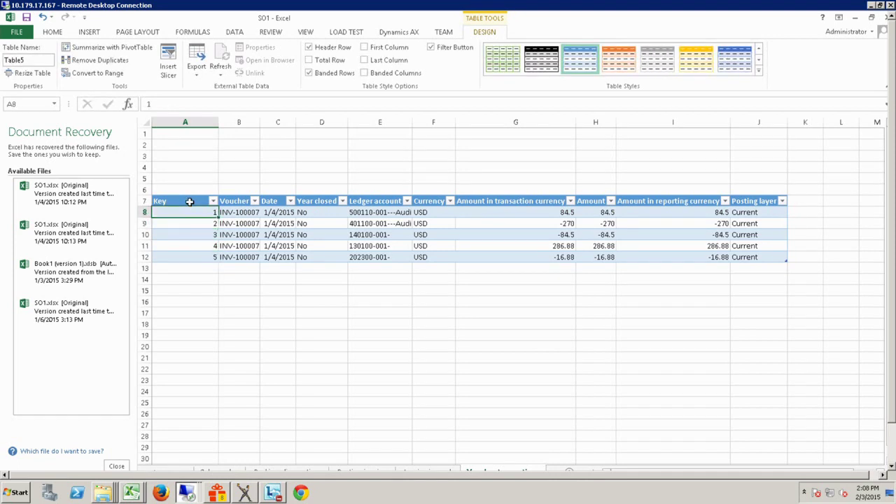
- Delete the Voucher, Date and Year closed columns from the voucher transactions table
left_click(233, 202)
left_click_drag(267, 204, 305, 203)
right_click(305, 202)
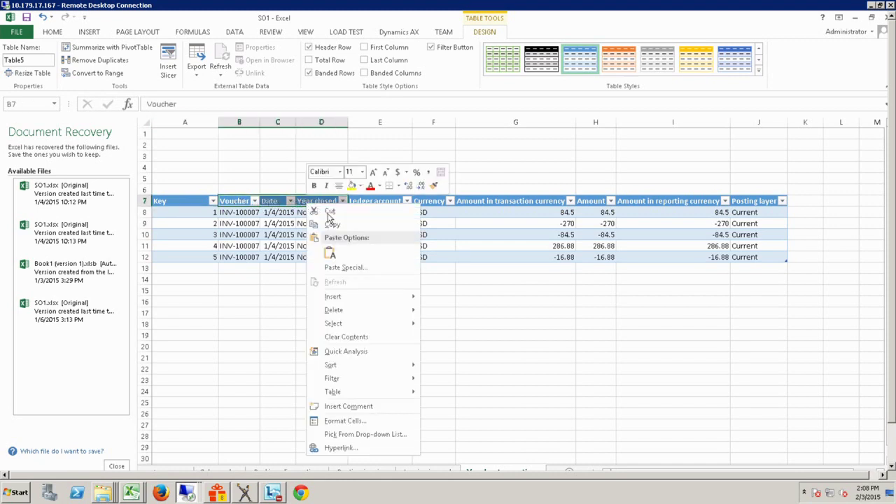
mouse_move(404, 310)
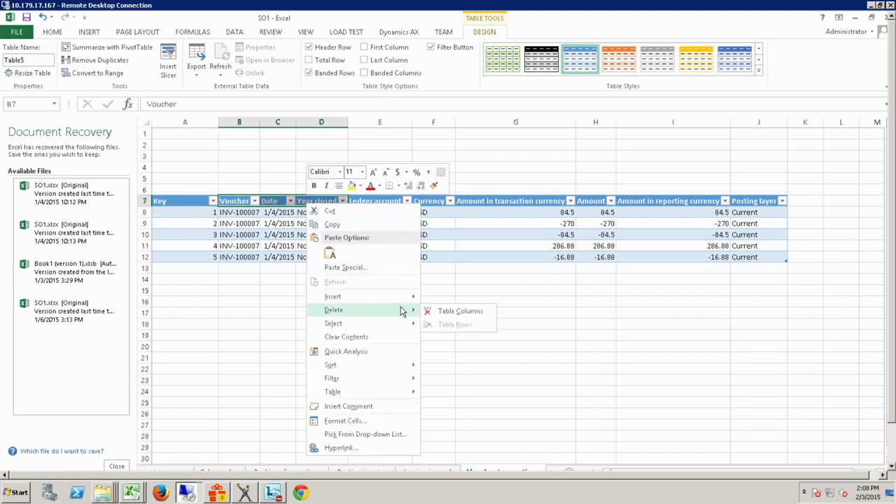
left_click(455, 313)
left_click(277, 225)
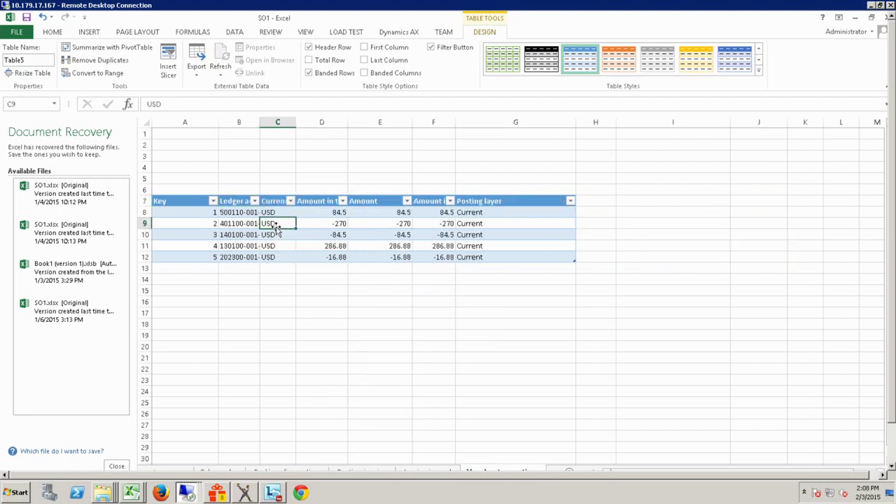
- Rename the voucher transactions table as Validate_FormGridControl
left_click_drag(35, 62, 3, 63)
type("Validate_FormGrd")
key("Return")
type("idControl")
key("Return")
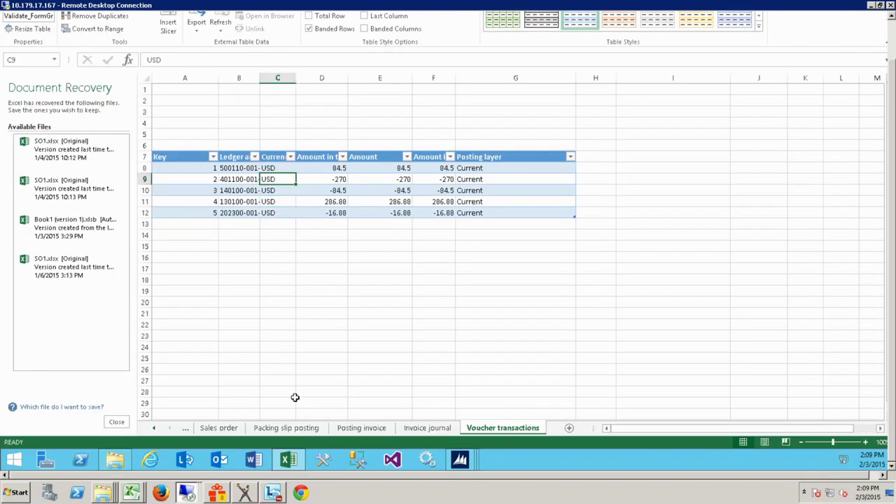
- Compare the table name on the Sales order sheet with the table name on the Voucher transactions sheet
left_click(228, 428)
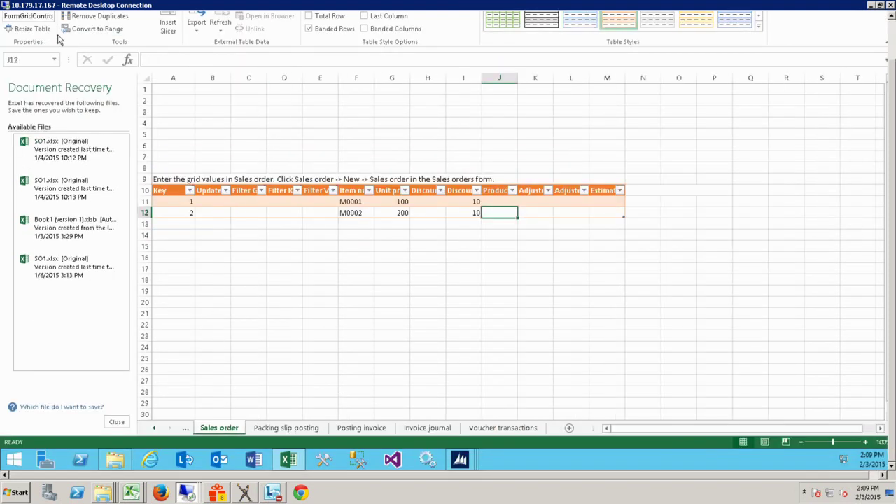
left_click(33, 17)
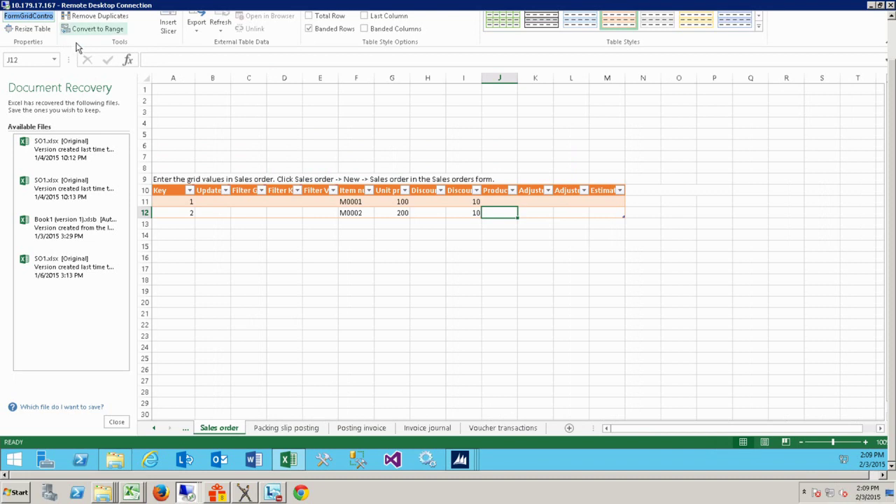
left_click(501, 428)
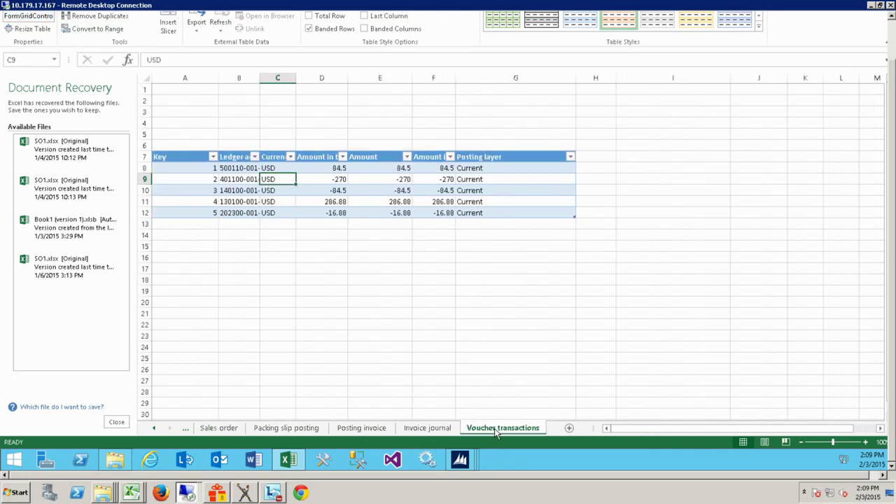
left_click(35, 17)
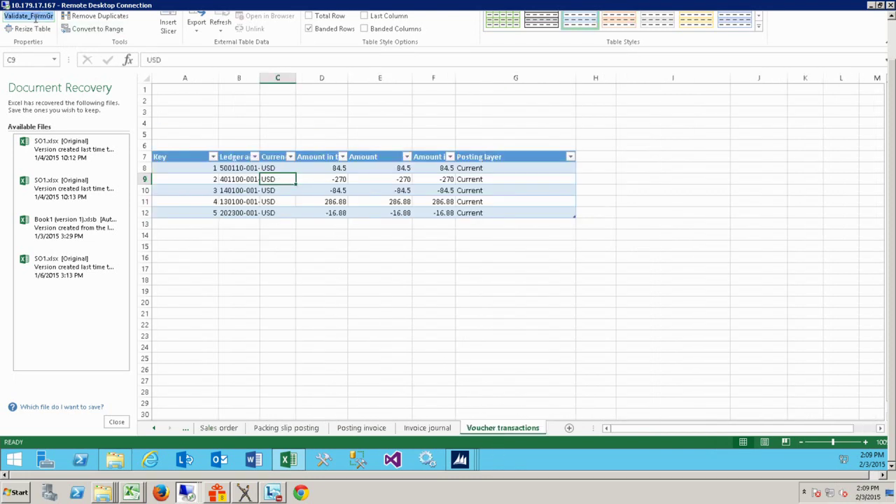
left_click(31, 16)
double_click(31, 15)
left_click(31, 15)
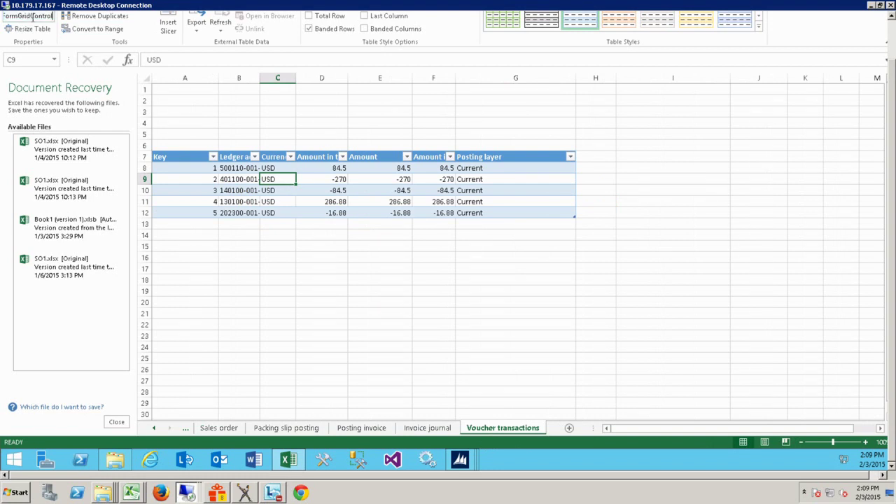
left_click(285, 200)
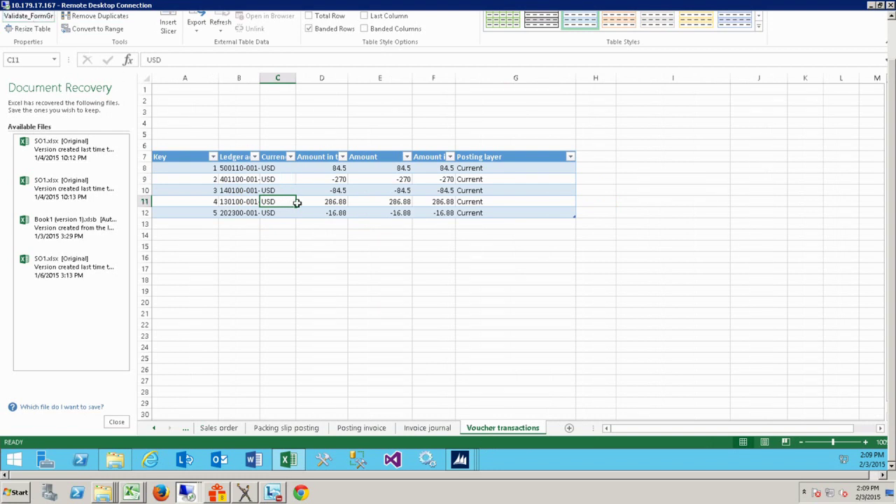
- Return to Dynamics AX and close the Voucher transactions and Invoice journal forms
left_click(459, 459)
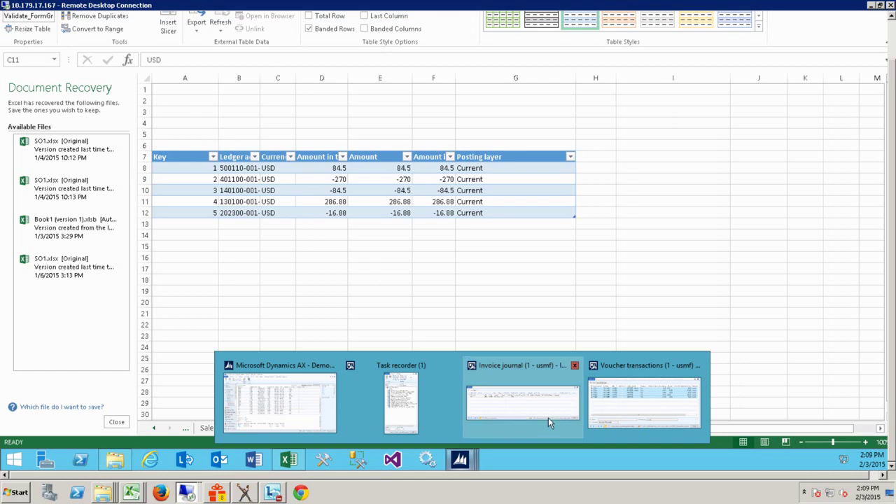
left_click(658, 420)
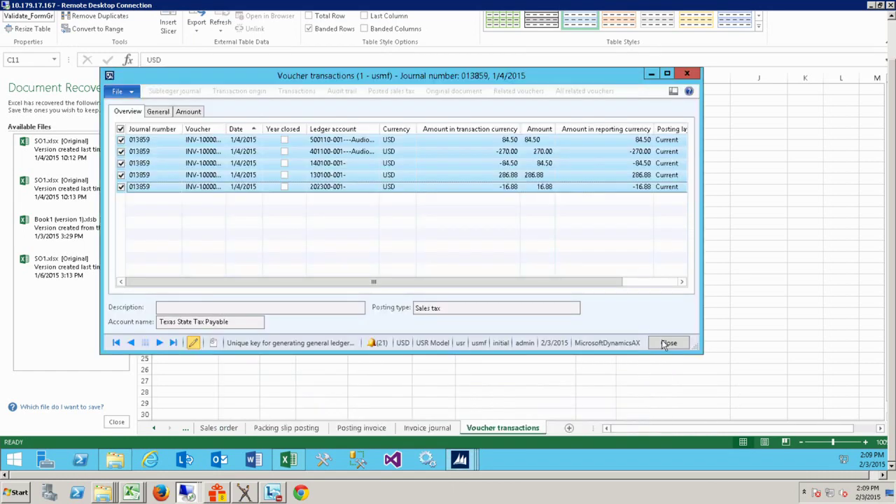
left_click(665, 342)
left_click(462, 459)
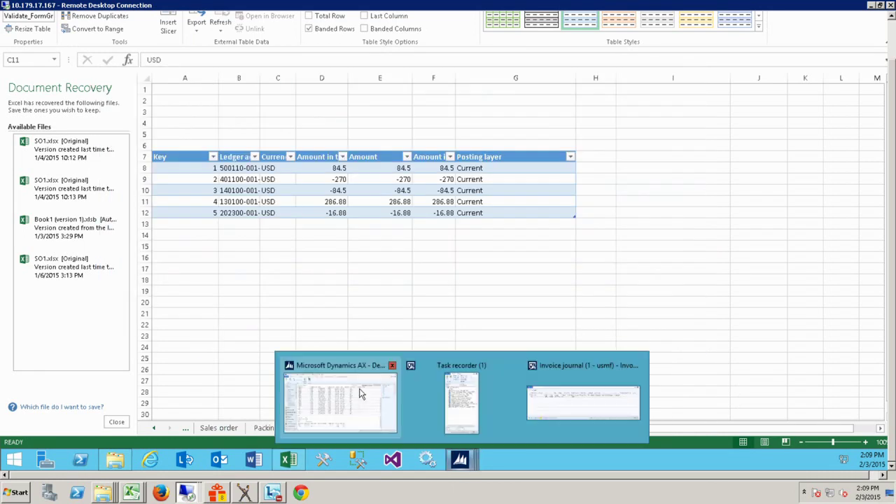
left_click(359, 393)
left_click(462, 459)
left_click(565, 394)
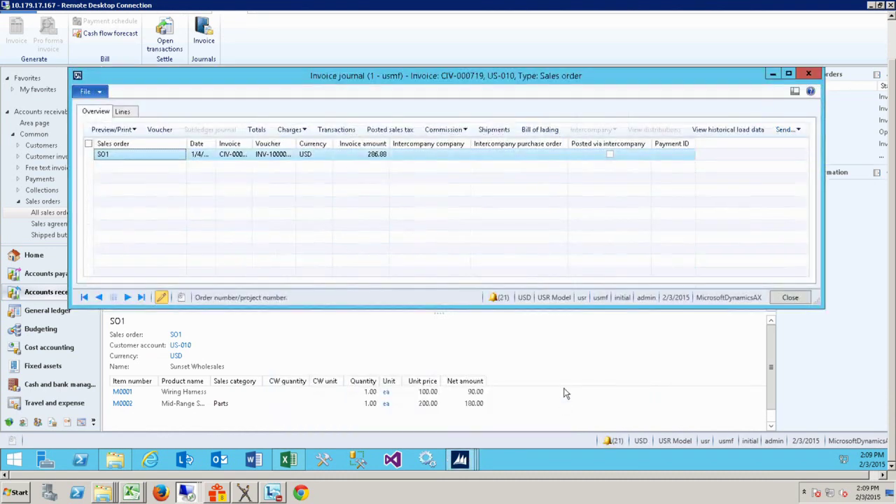
left_click(789, 297)
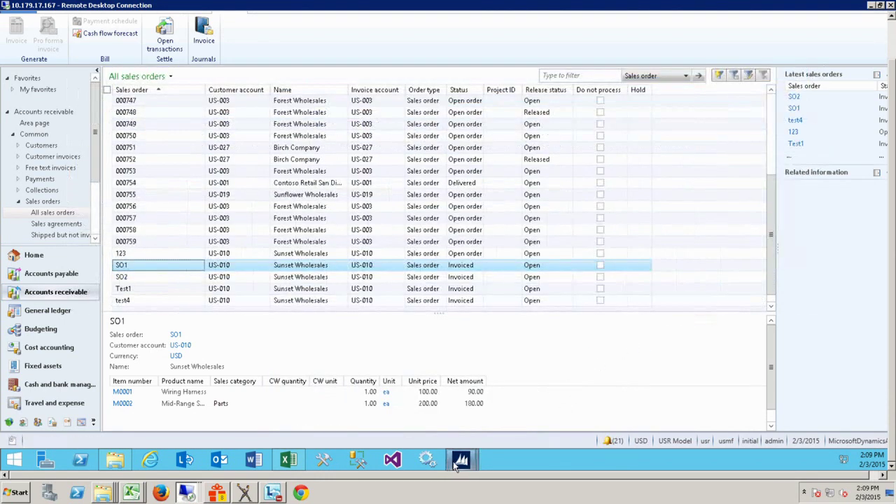
- Bring up the Task recorder and start playback of the SO1 recording
mouse_move(458, 466)
left_click(522, 413)
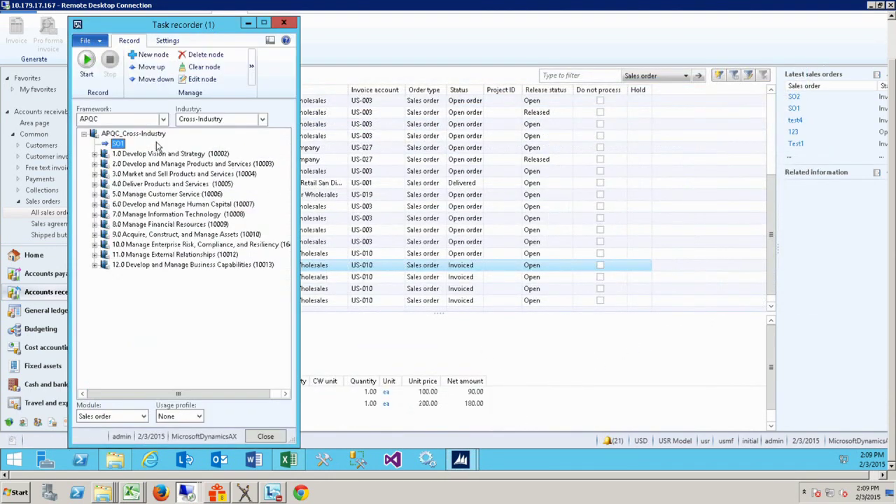
left_click(254, 66)
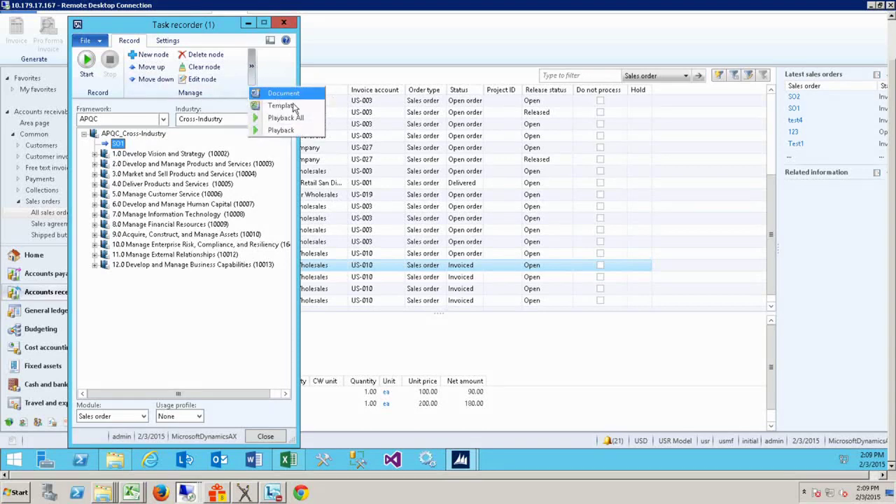
left_click(288, 131)
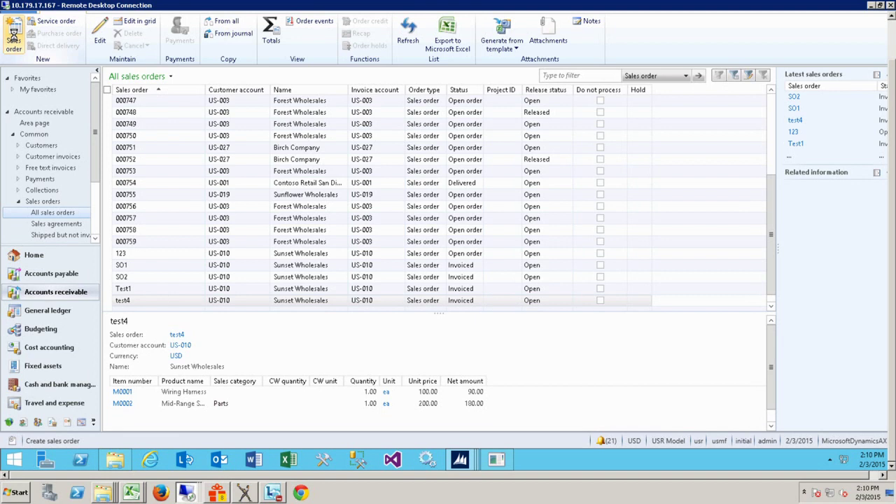
- Try to create a sales order for customer account US-010 and dismiss the Infolog
left_click(14, 36)
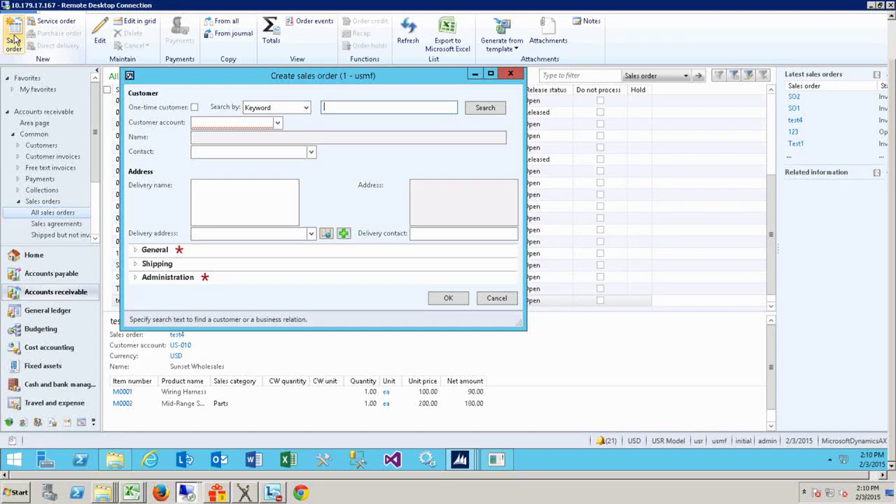
key("Tab")
type("US-010")
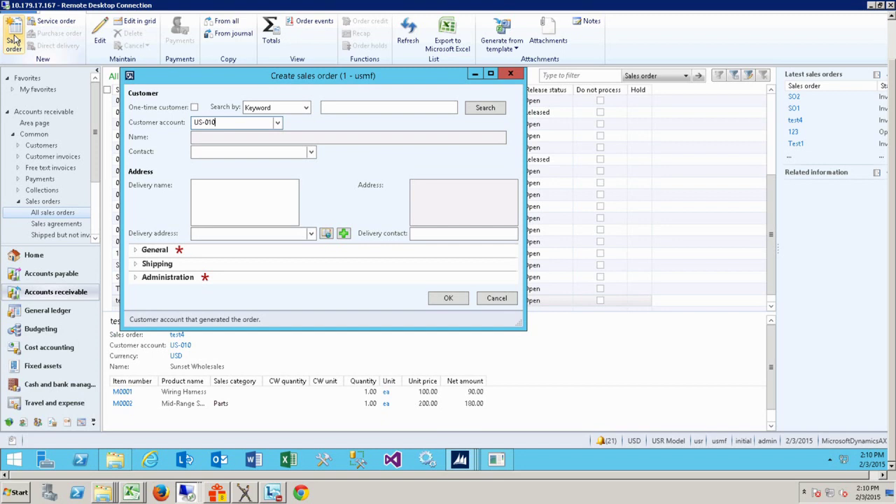
key("Return")
key("Escape")
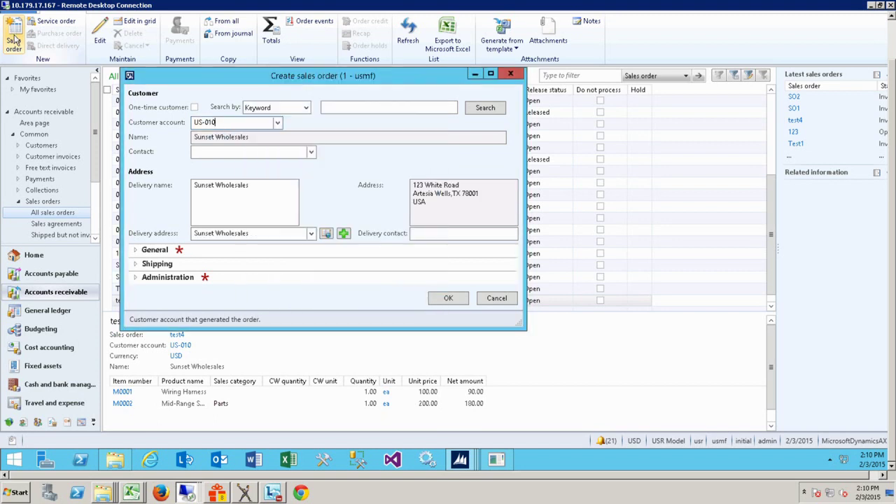
key("Return")
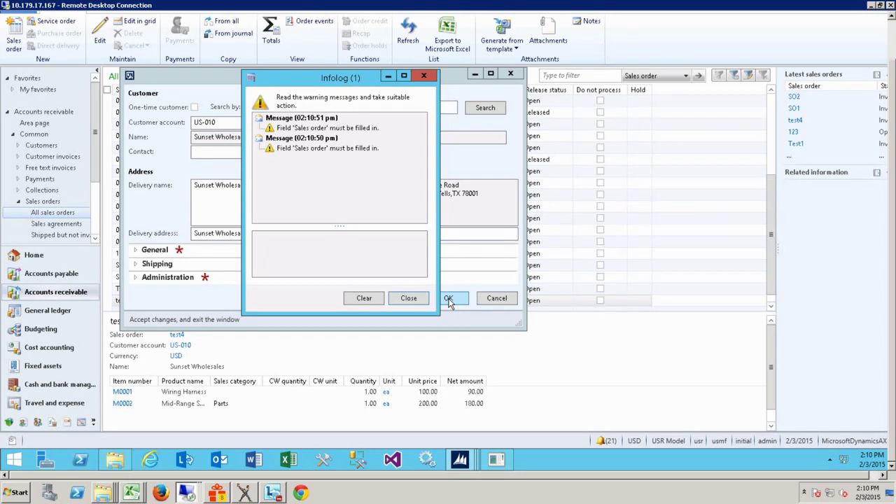
left_click(411, 301)
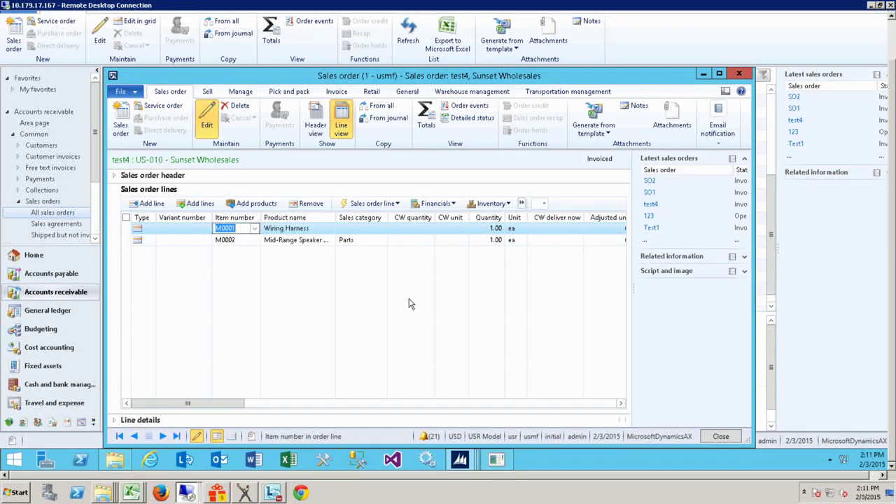
- Decline modifying the invoiced sales order, closing the stopped AxTestPlayback program and discarding the form's changes
left_click(148, 205)
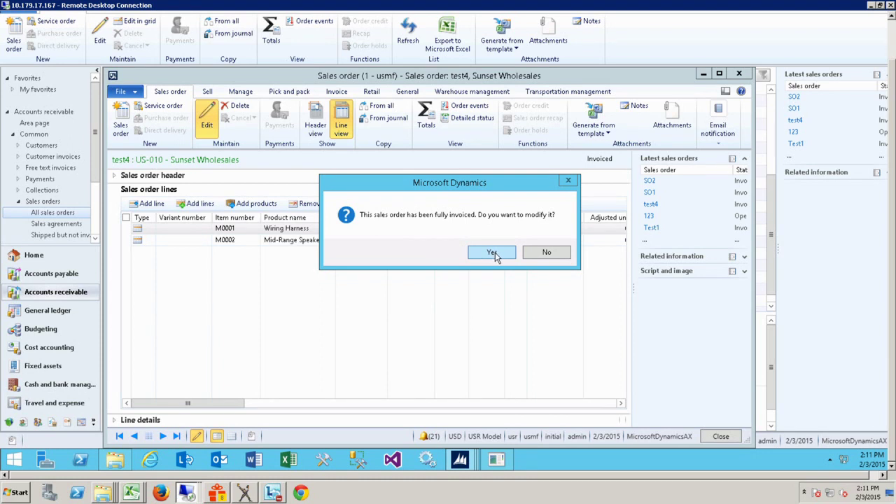
left_click(543, 256)
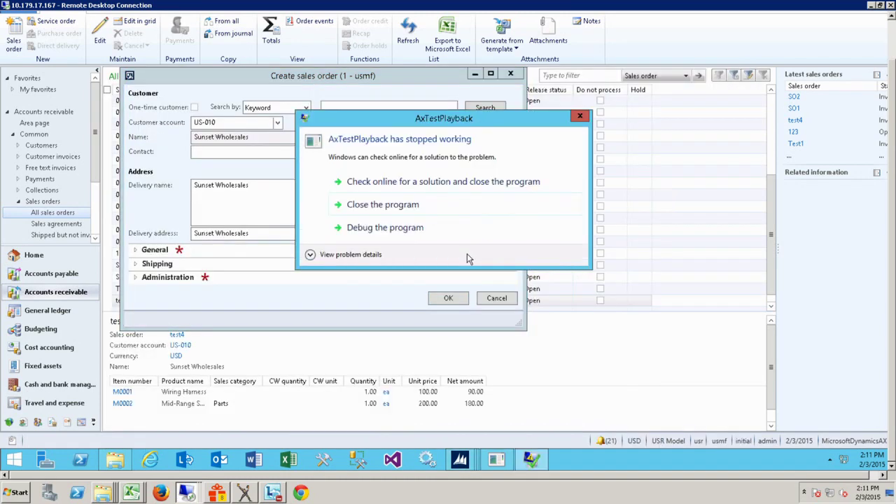
left_click(428, 206)
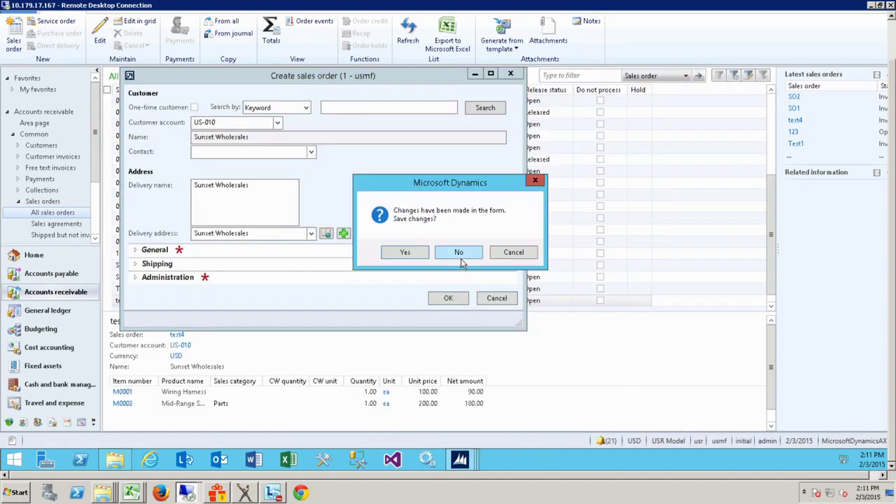
left_click(459, 253)
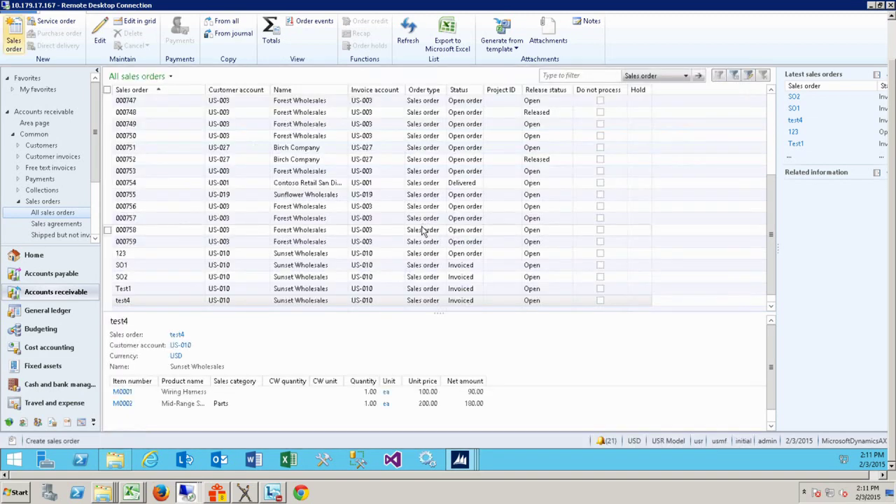
- Open the Number sequences page of the Accounts receivable parameters
left_click(422, 231)
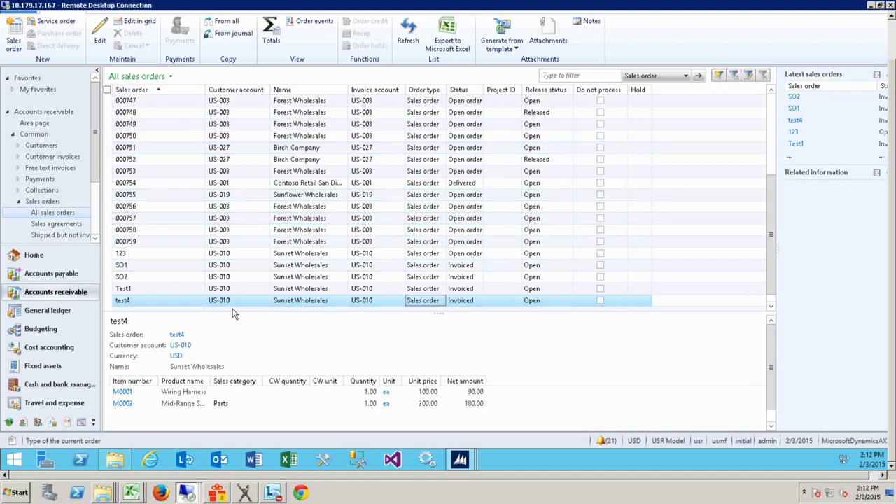
left_click(42, 113)
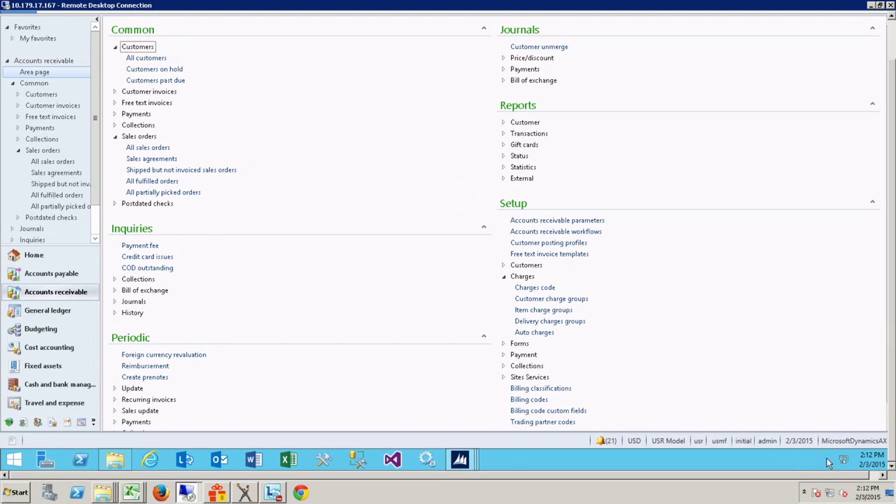
left_click(876, 475)
left_click(881, 426)
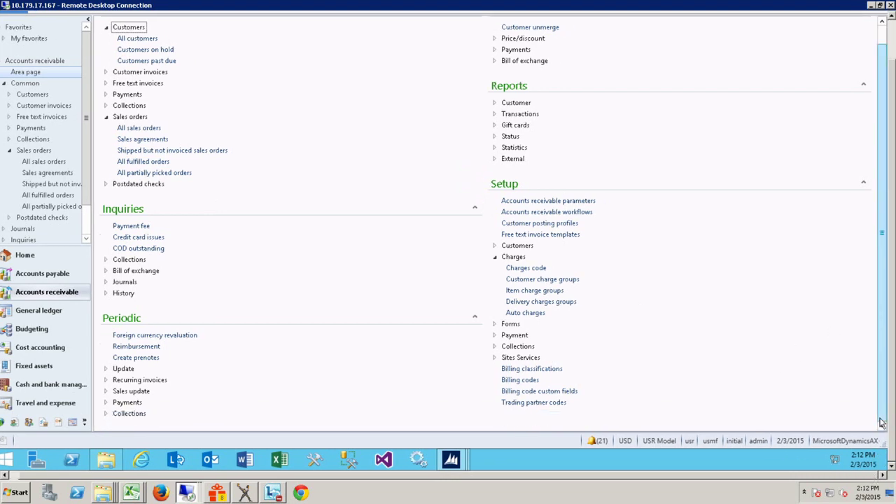
left_click(564, 200)
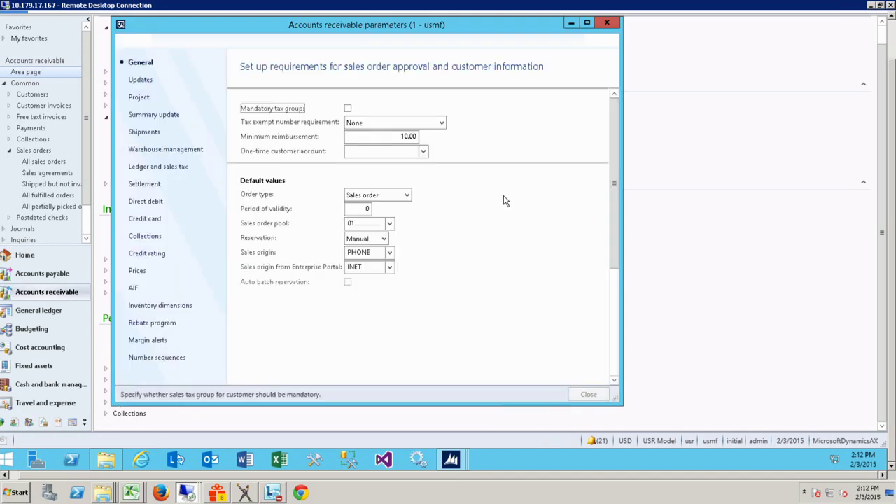
left_click(150, 357)
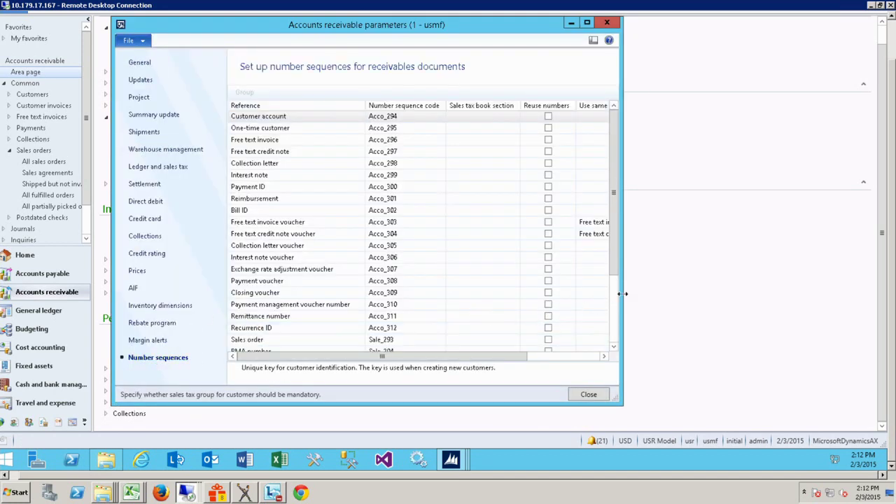
- Locate the Sales order reference among the number sequences and view the details of its sequence code
left_click(613, 308)
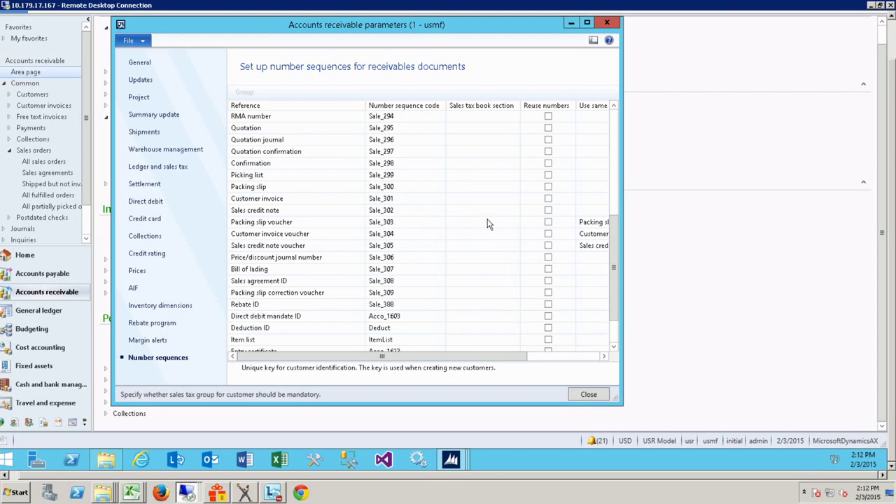
left_click(613, 163)
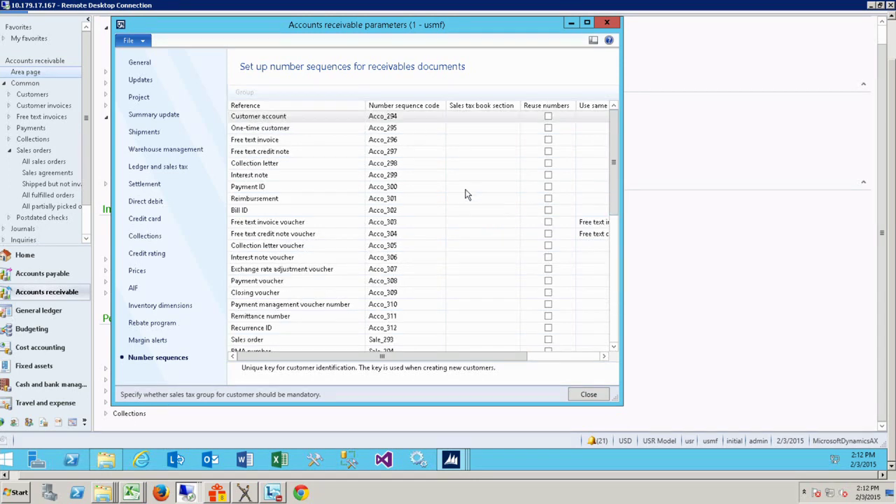
left_click(396, 162)
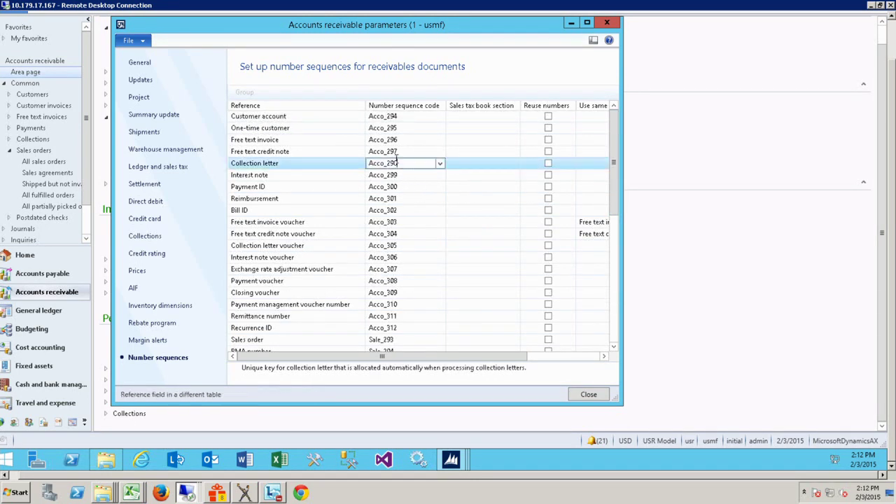
key("Down")
key("Down")
key("Down")
key("Down")
key("Down")
key("Down")
key("Down")
key("Down")
key("Down")
key("Down")
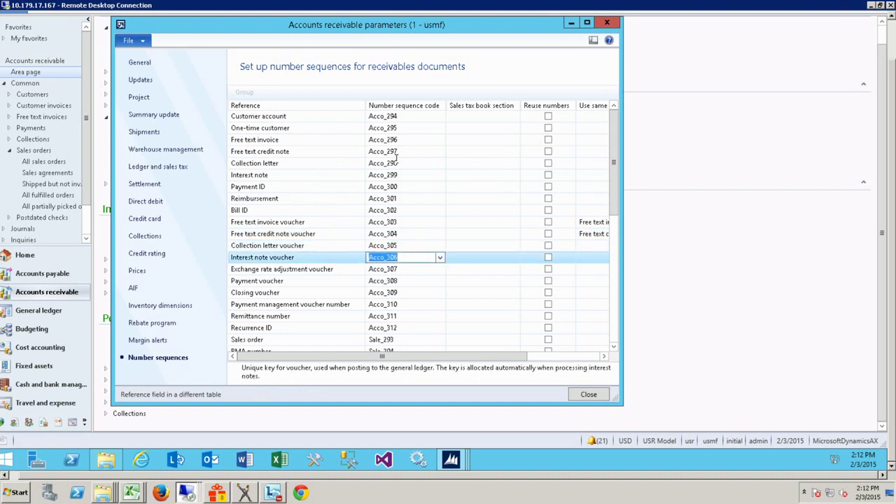
key("Down")
key("Down")
key("Down")
key("Down")
key("Down")
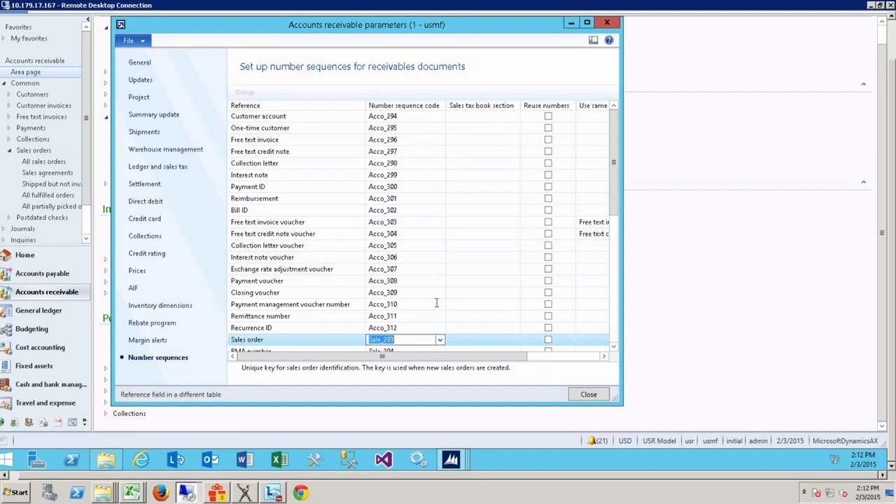
right_click(419, 339)
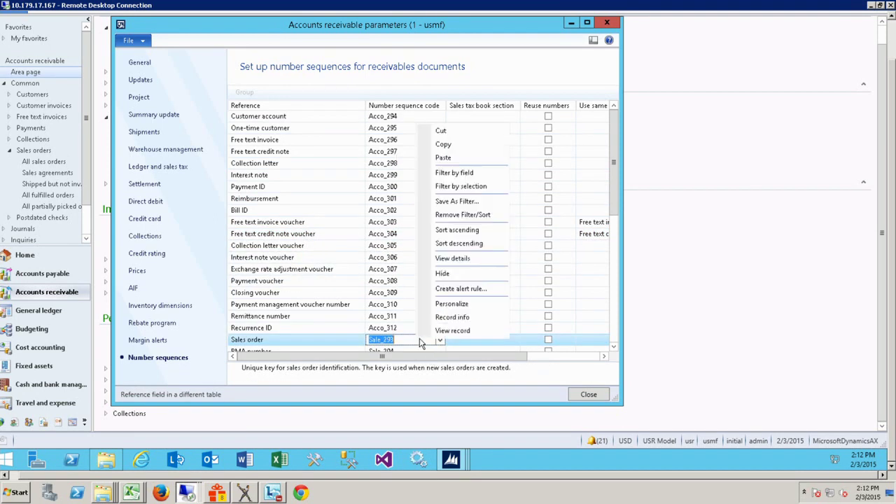
left_click(480, 259)
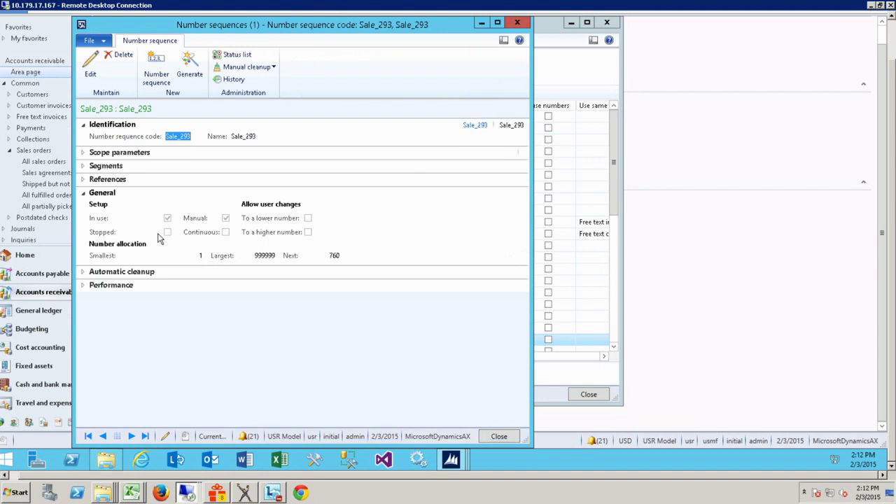
- Turn off Manual numbering for the sales order number sequence and close the sequence and parameters forms
left_click(91, 68)
left_click(225, 222)
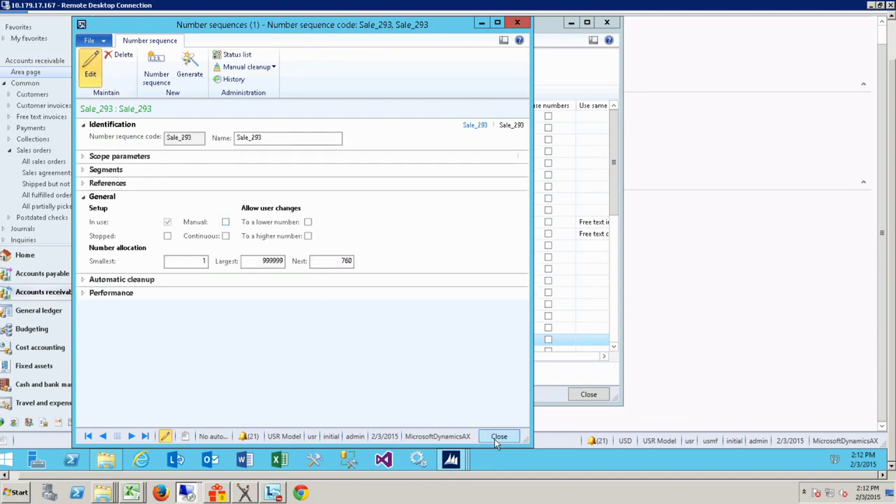
left_click(496, 437)
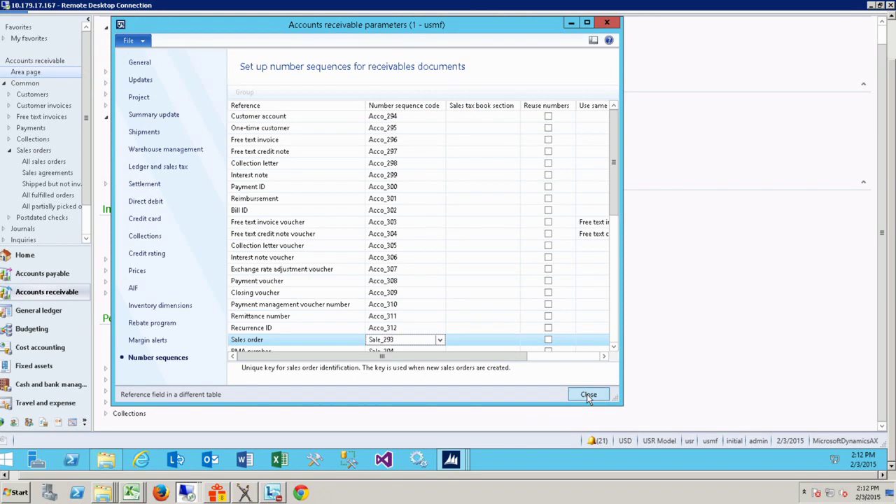
left_click(588, 395)
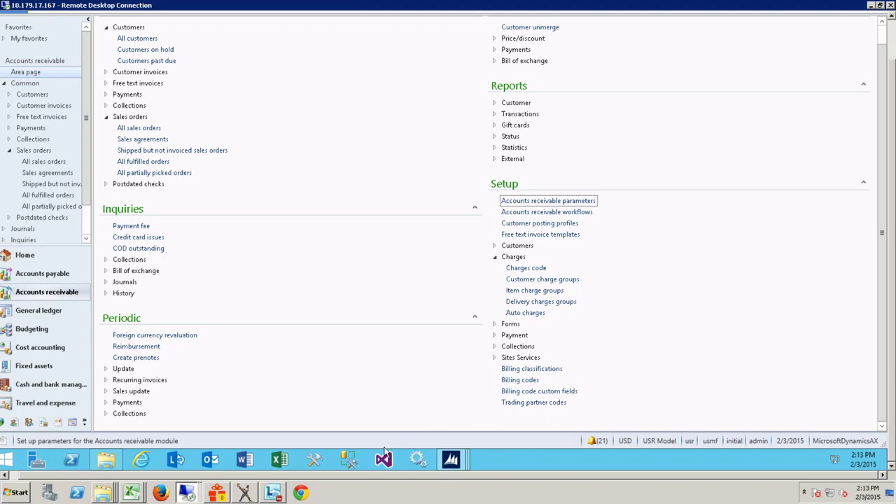
- Close the Dynamics AX workspace window that shows the Accounts receivable area page
left_click(452, 467)
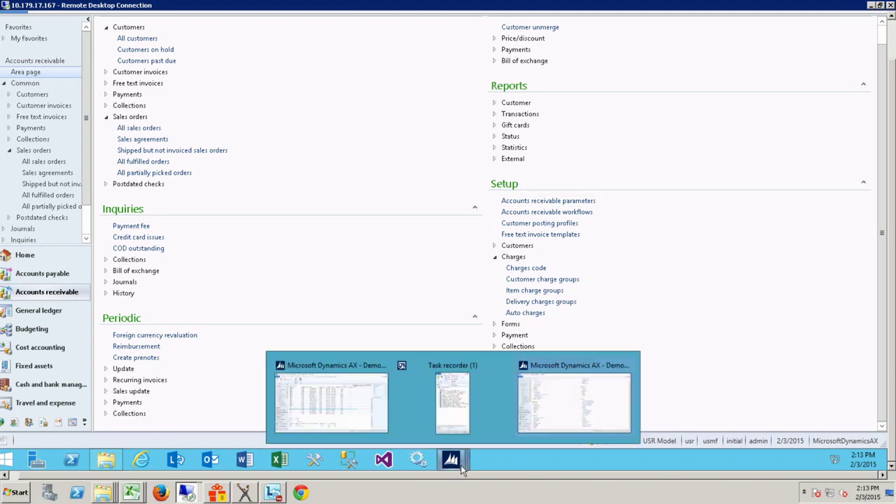
left_click(566, 413)
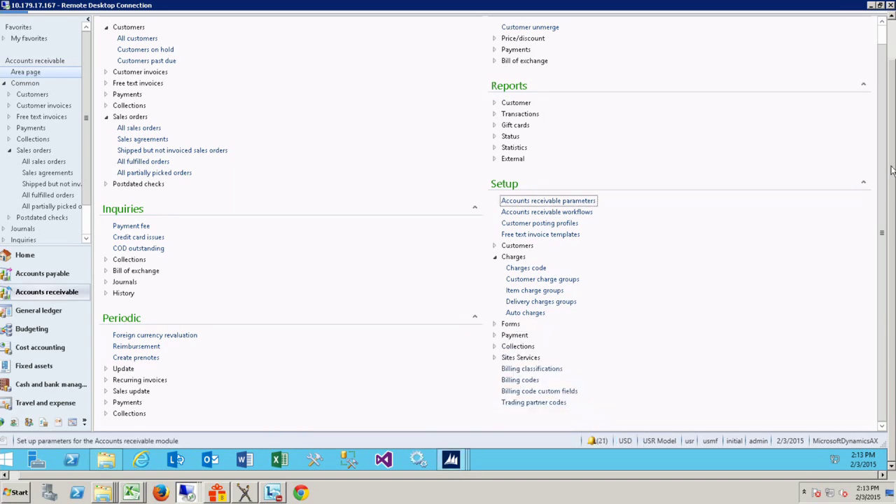
left_click(893, 50)
left_click(873, 16)
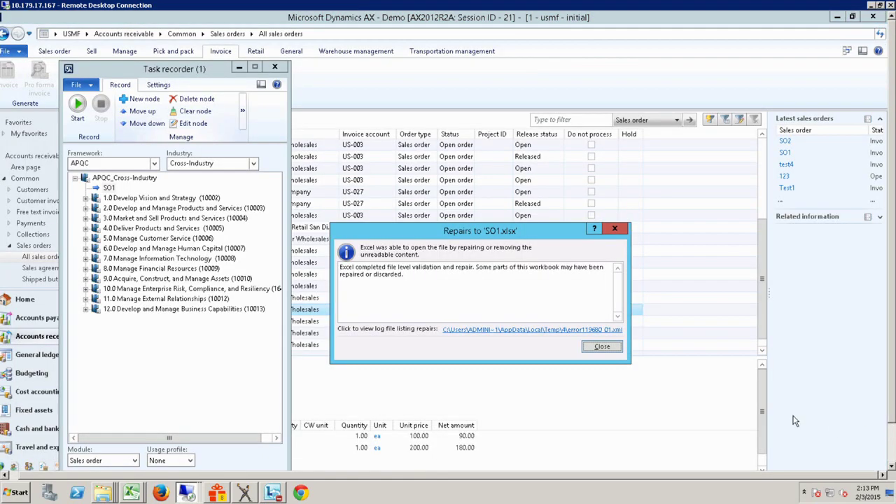
- Dismiss the SO1.xlsx repair message and play back the SO1 recording from the Task recorder
left_click(614, 350)
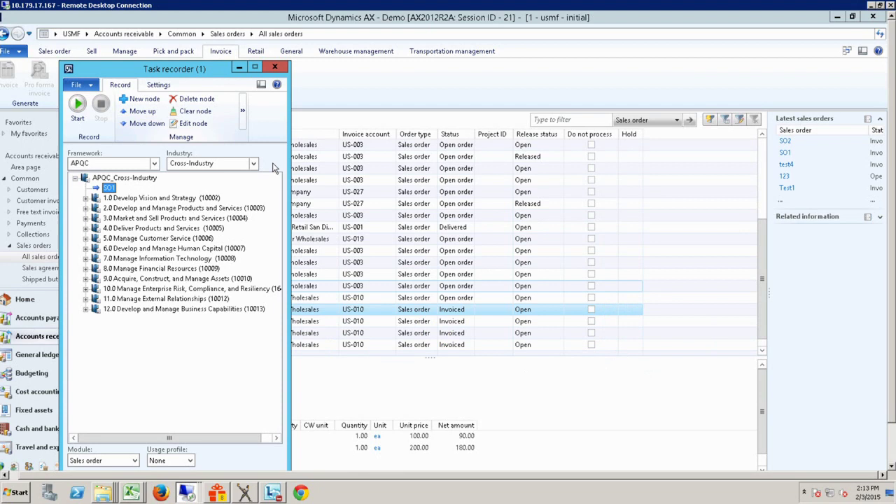
left_click(242, 111)
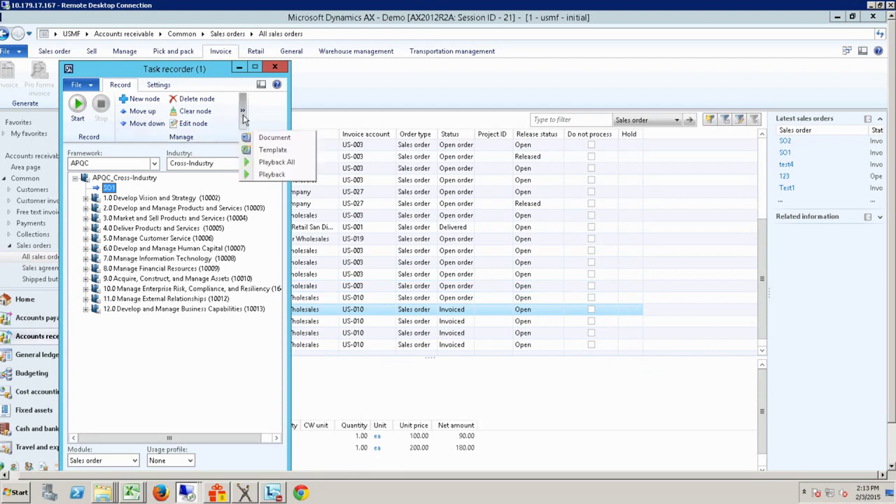
left_click(287, 174)
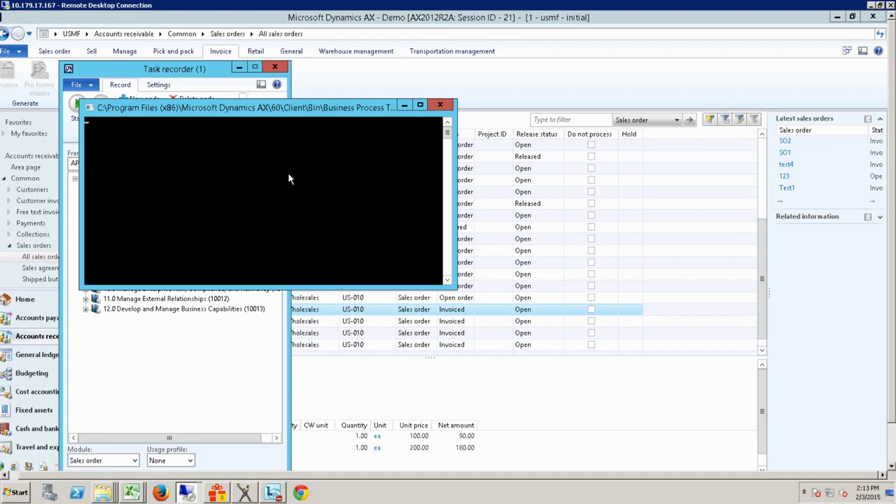